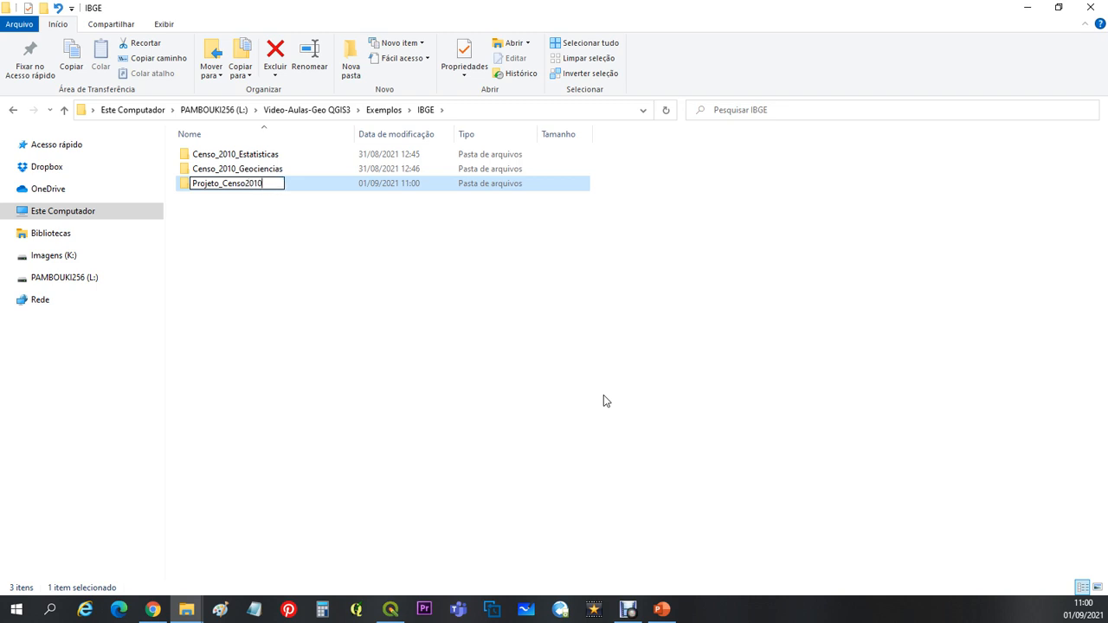
Step: Create an Excel workbook named Dados.xlsx inside the new Projeto_Censo2010 folder and open it
key(Return)
key(Return)
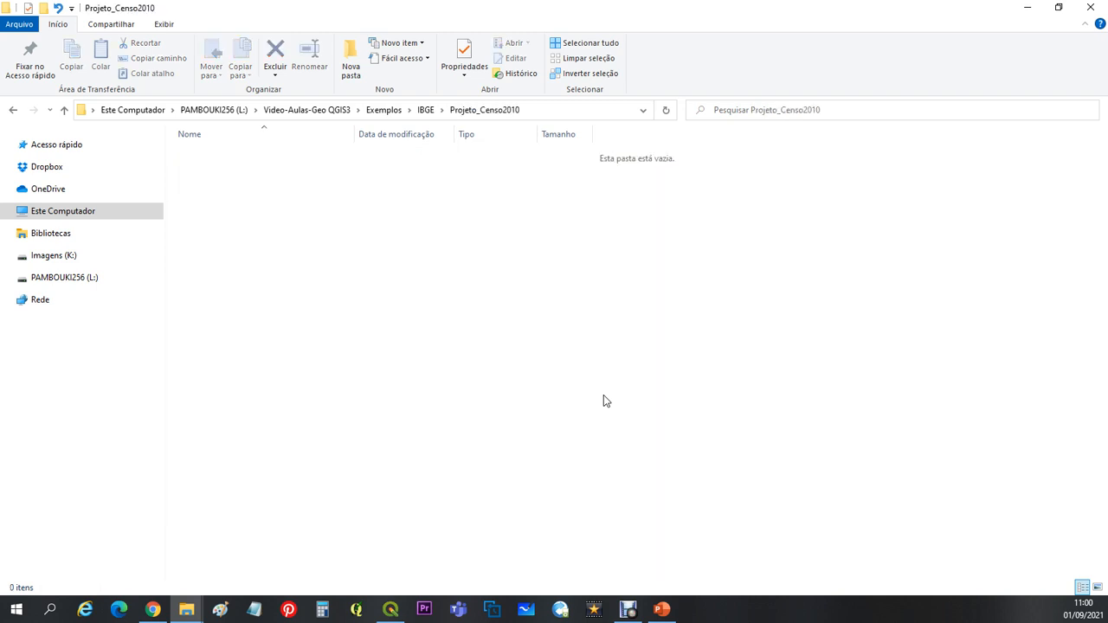
click(310, 206)
right_click(310, 206)
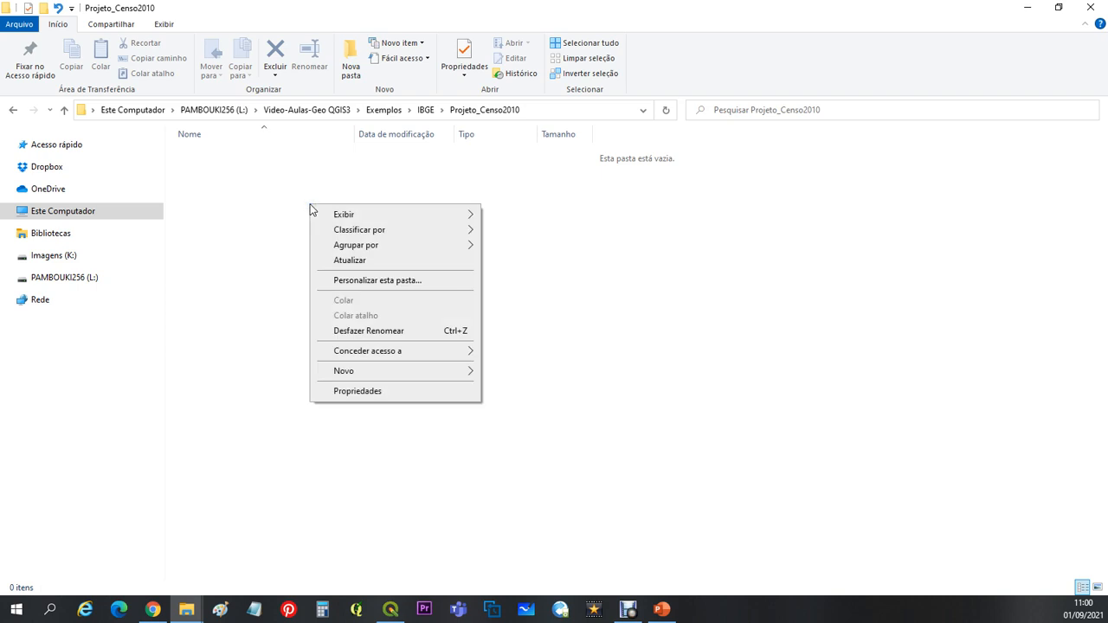
mouse_move(367, 370)
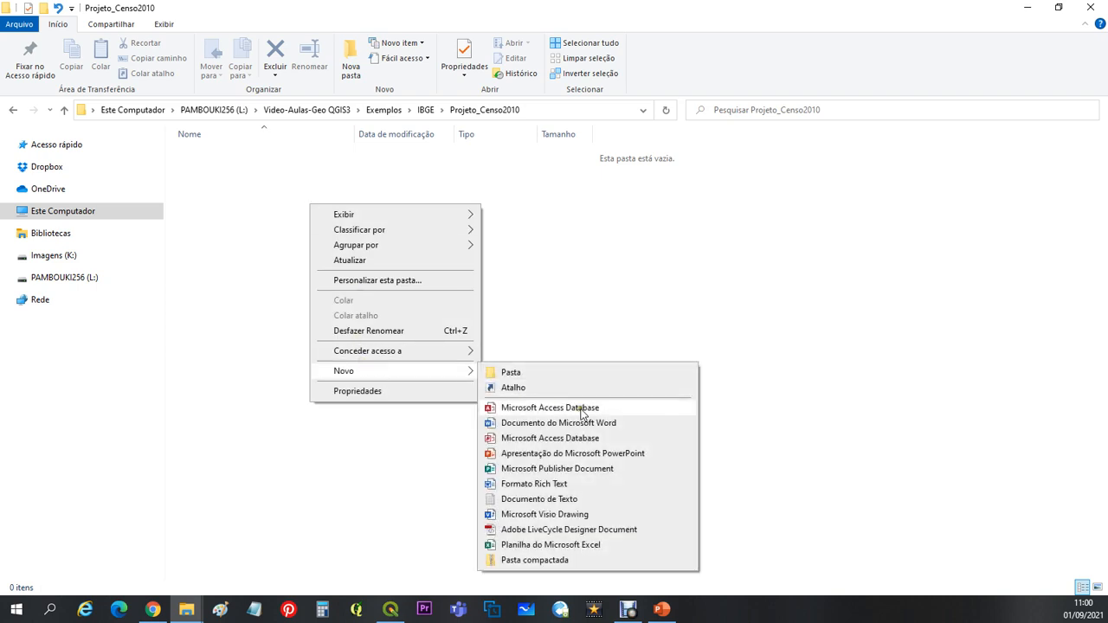
click(596, 547)
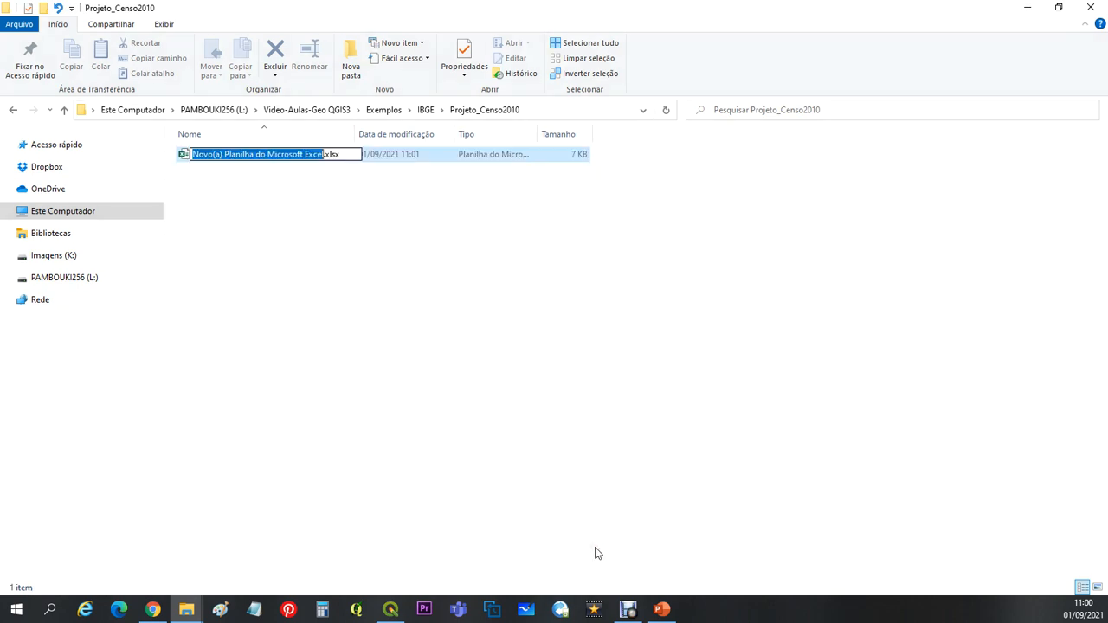
text(Dados)
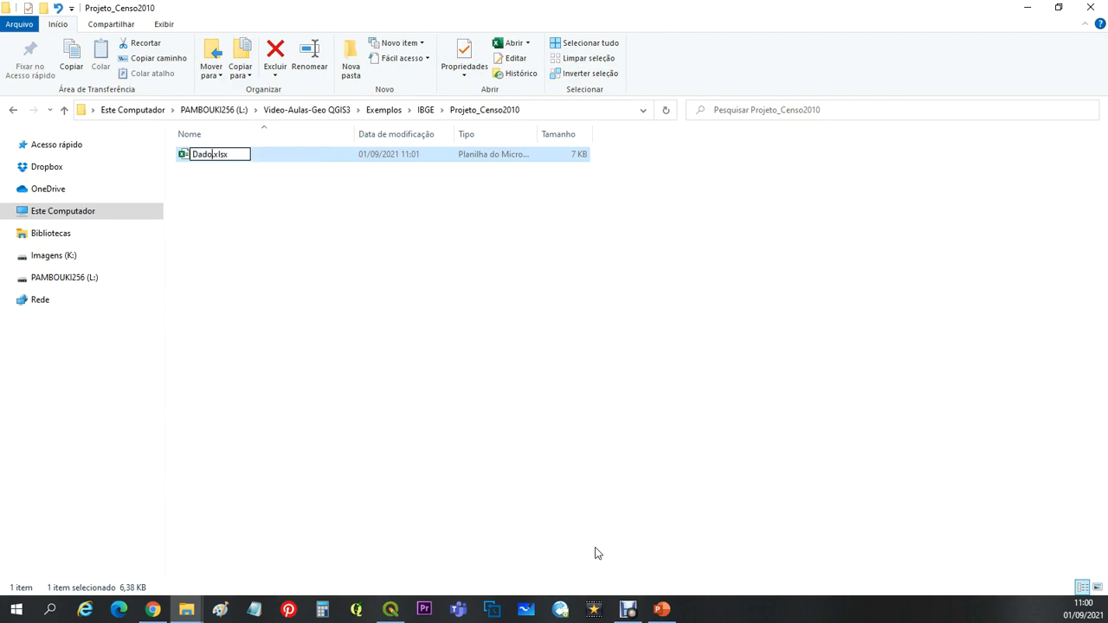
key(Return)
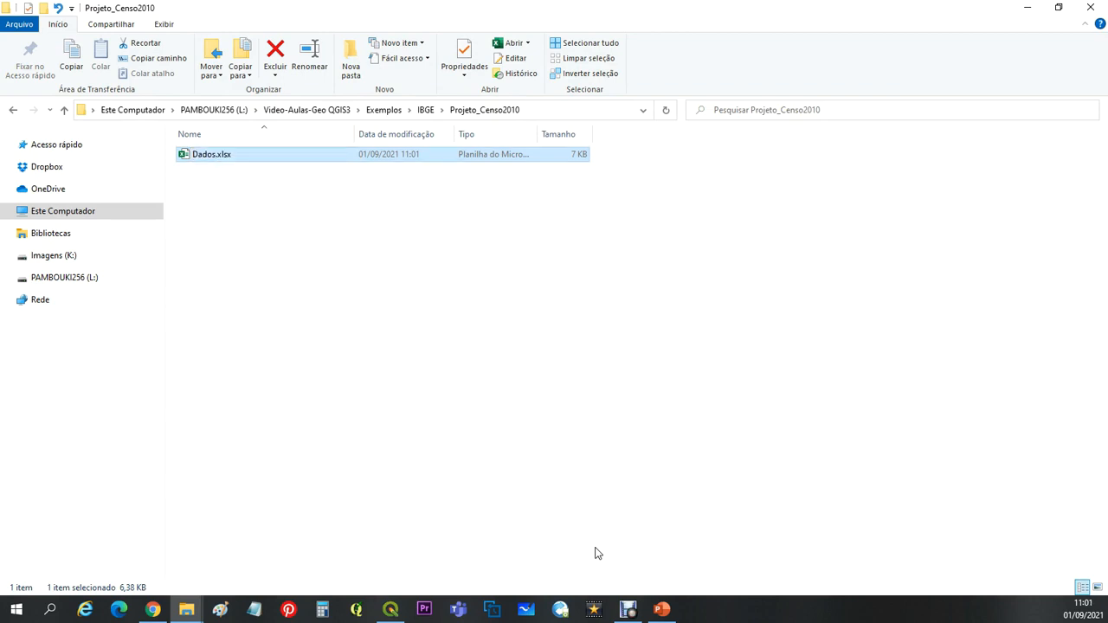
click(219, 158)
double_click(219, 159)
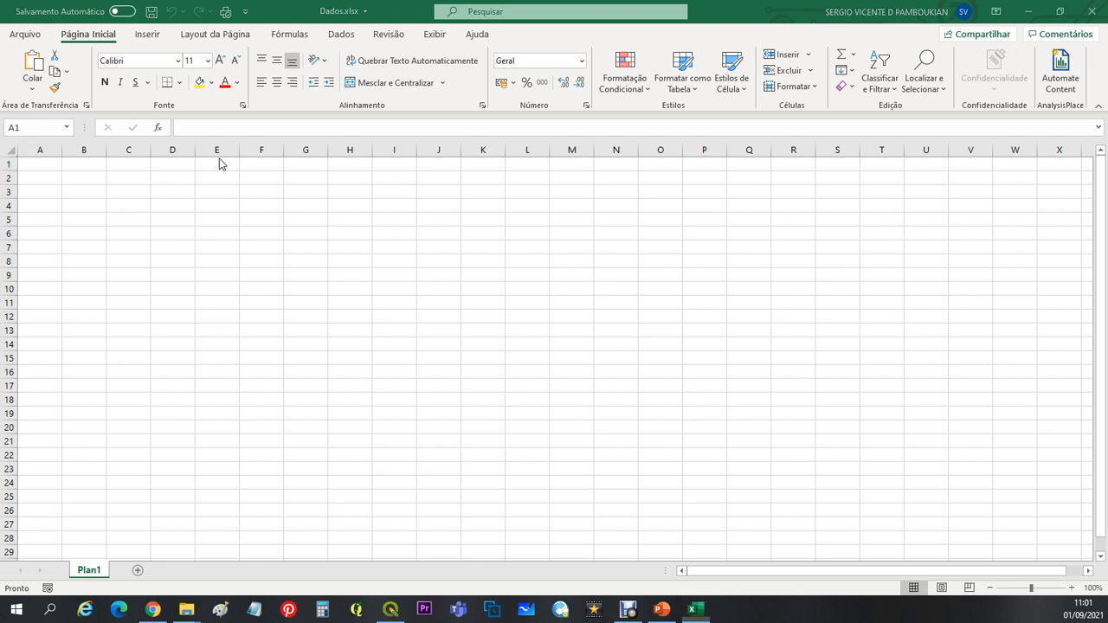
Step: Open Basico_SP1.xls from the EXCEL folder under SP_Capital_20190823 in the IBGE Censo_2010_Estatisticas folder
key(alt+Tab)
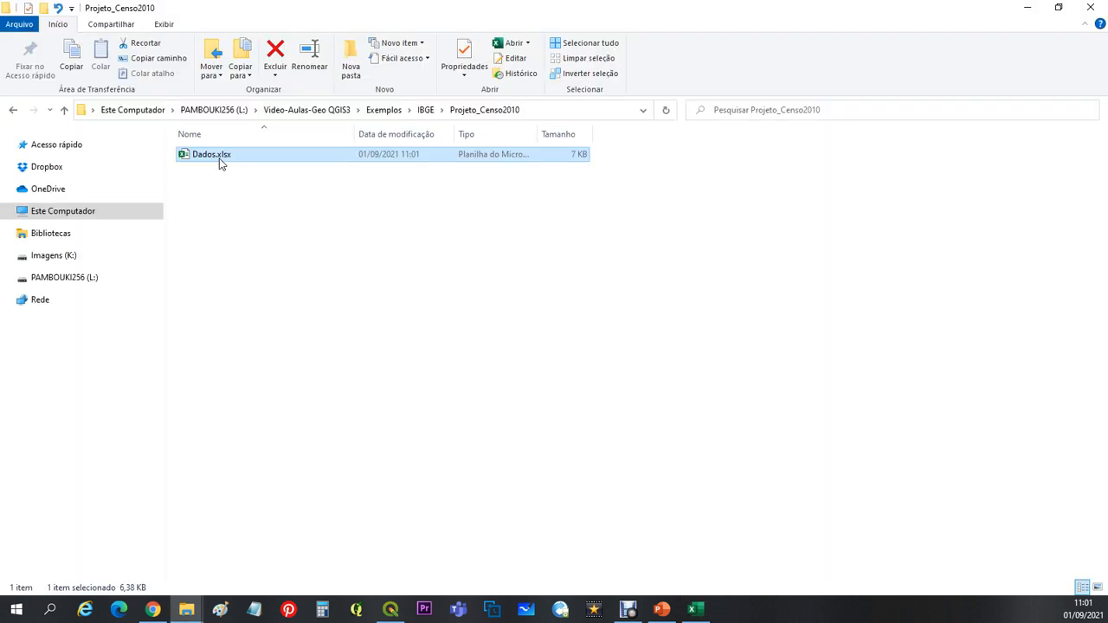
click(427, 112)
click(266, 156)
double_click(266, 156)
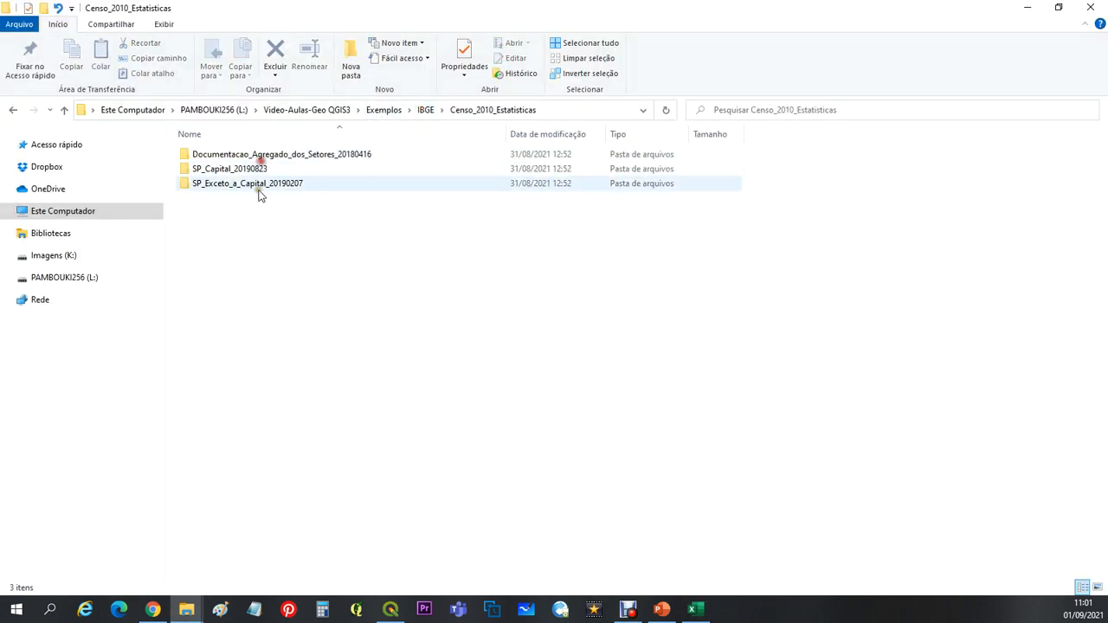
click(300, 170)
double_click(300, 170)
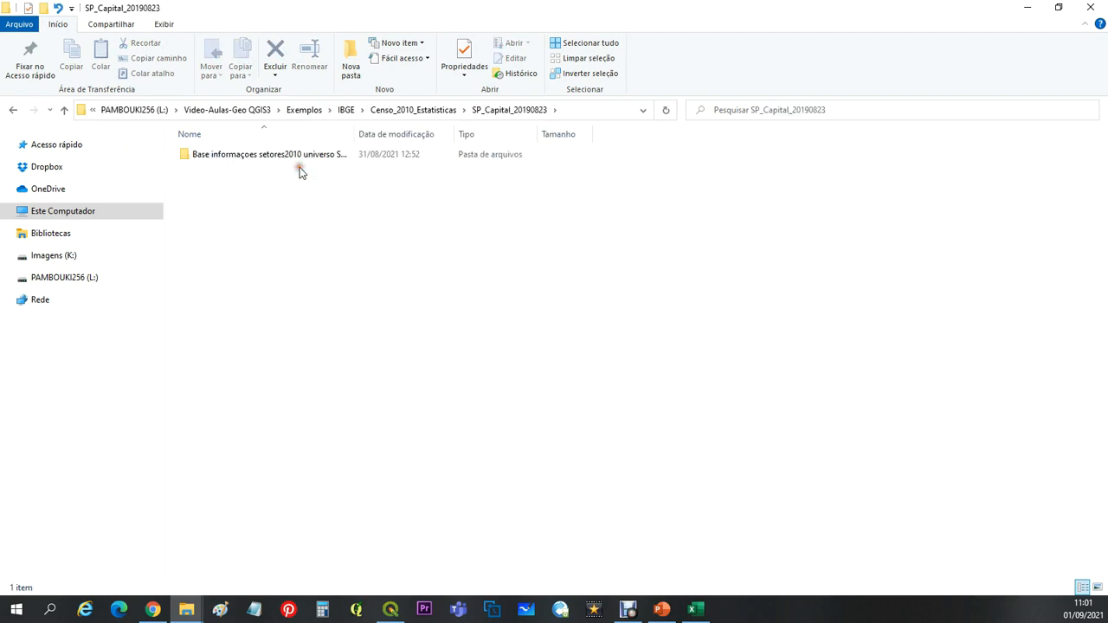
double_click(265, 156)
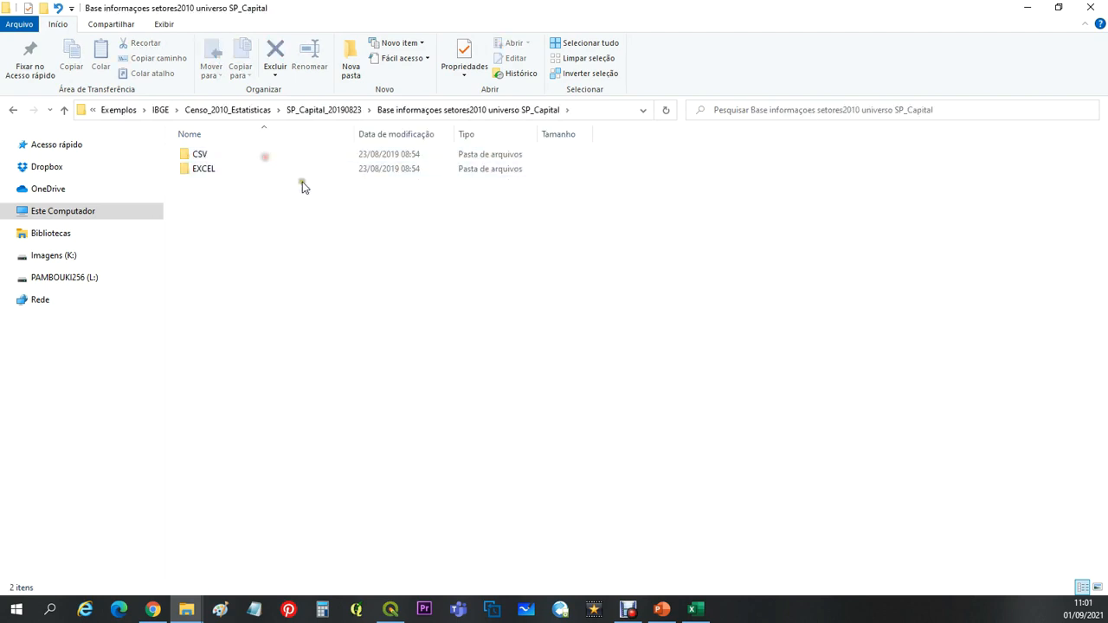
double_click(211, 175)
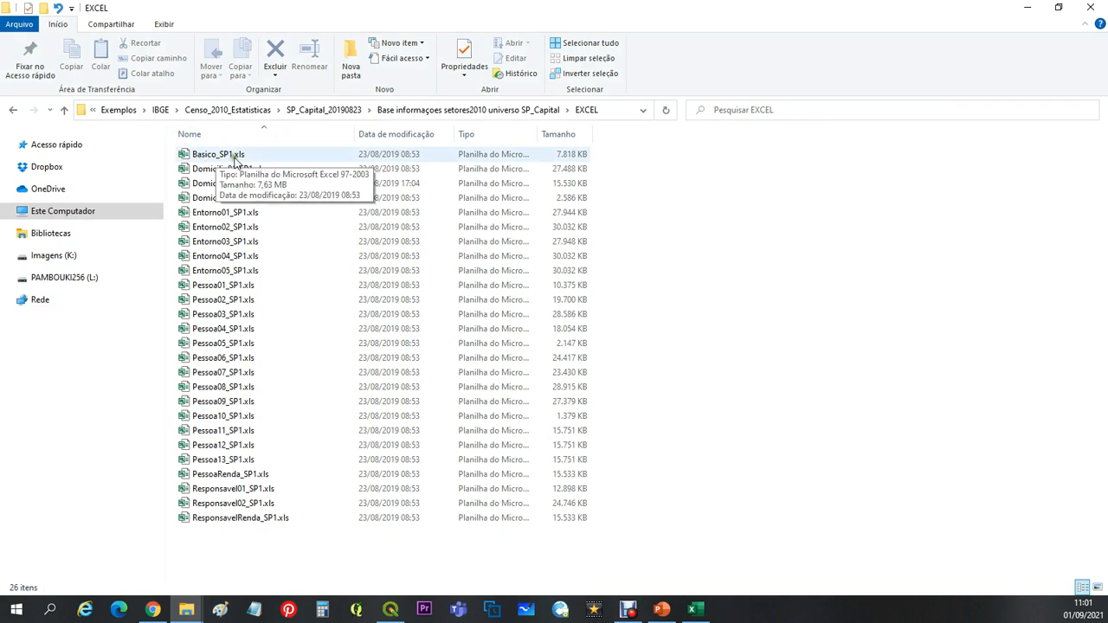
double_click(233, 155)
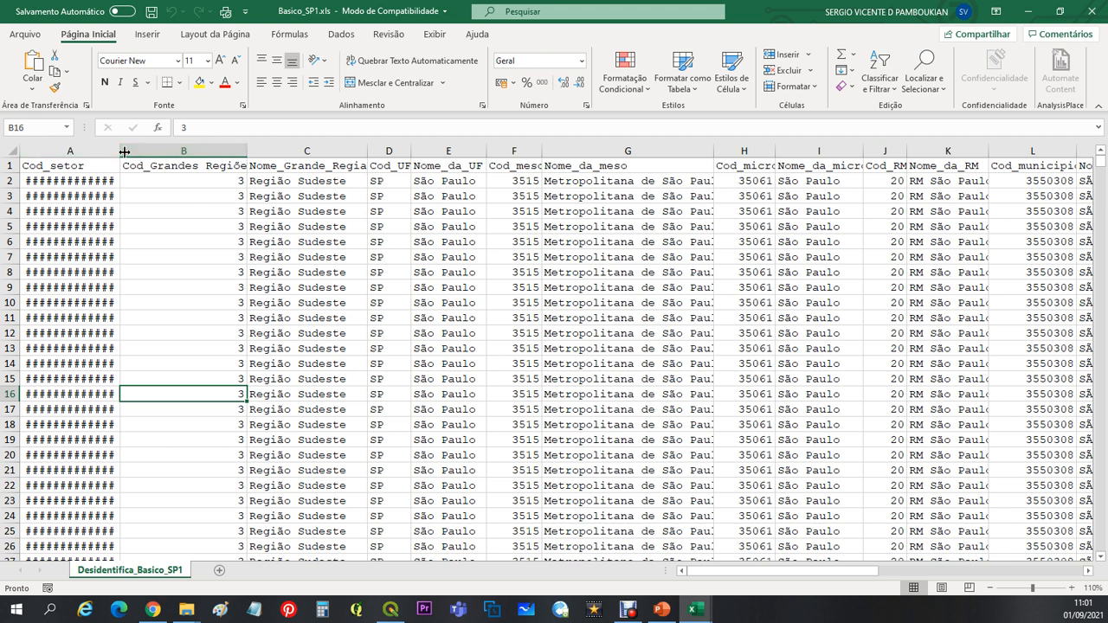
Step: Widen the Cod_setor column to show the full codes, and copy the Cod_setor and V002 columns together
drag(123, 152, 162, 152)
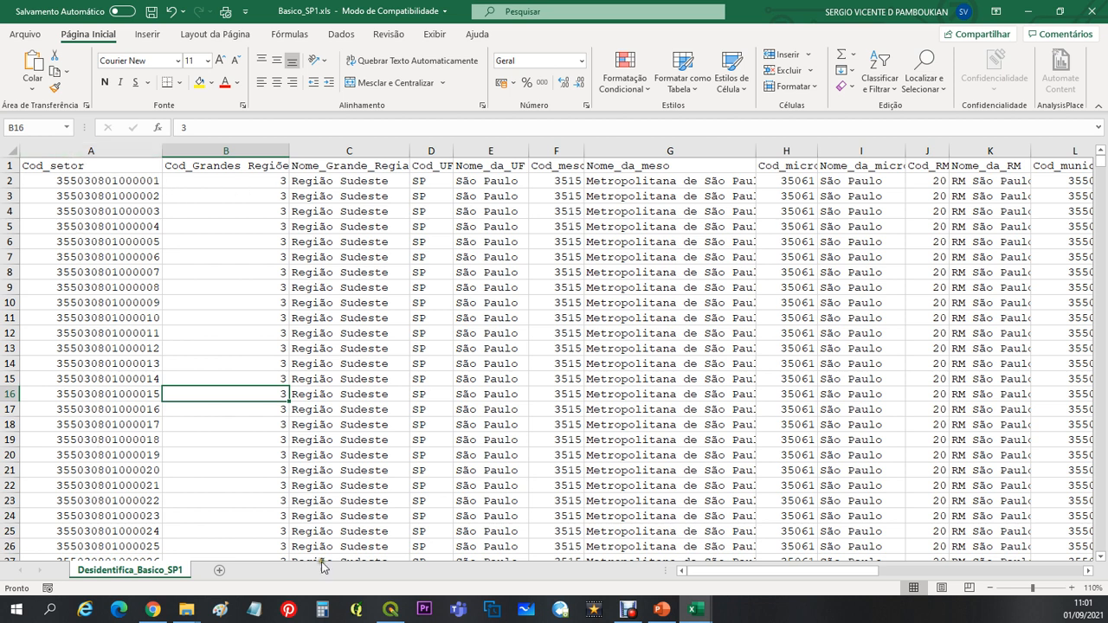
click(86, 148)
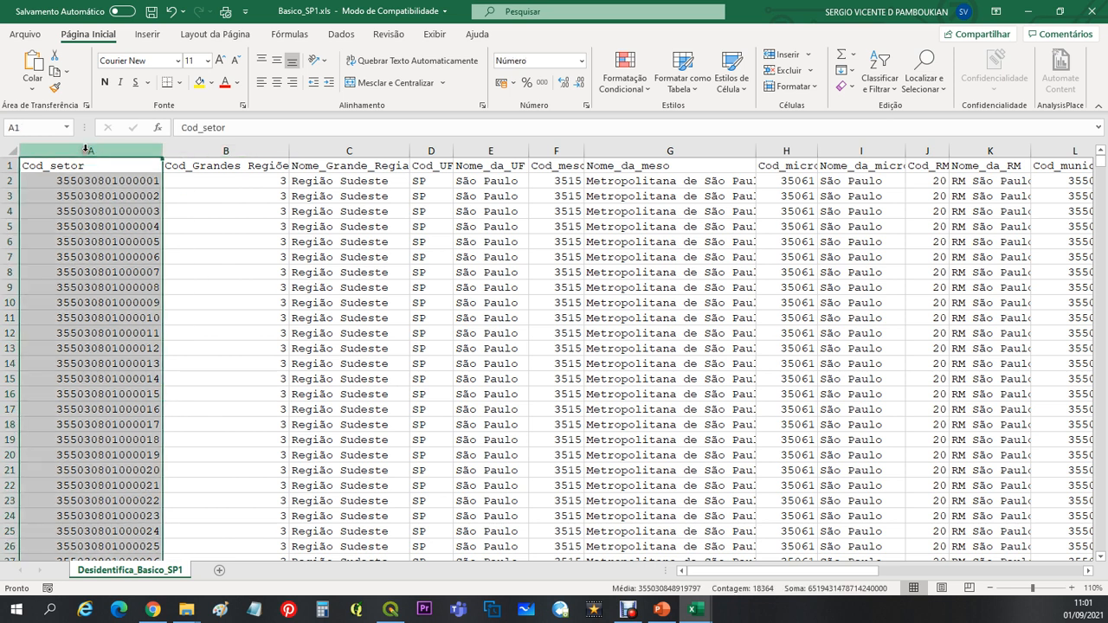
drag(813, 574, 989, 573)
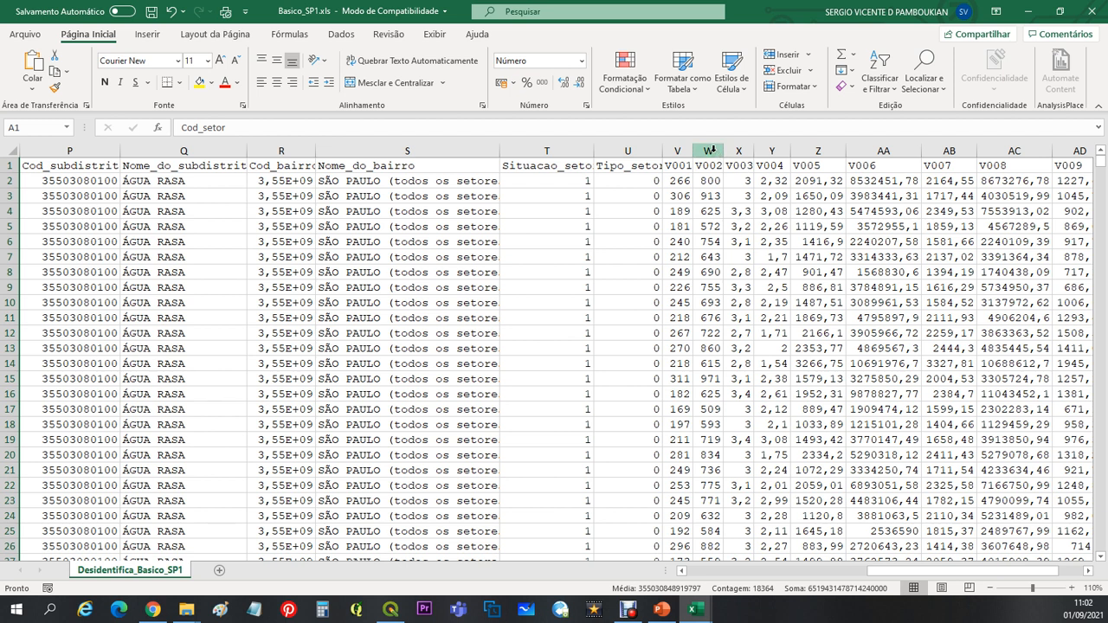
click(710, 150)
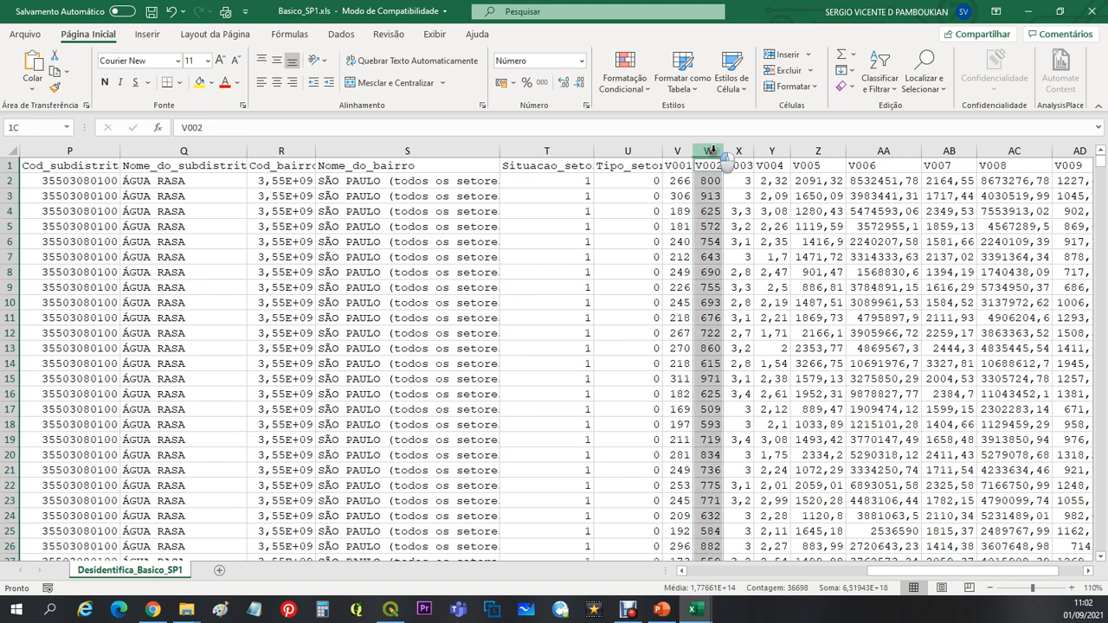
mouse_move(934, 571)
mouse_down()
mouse_move(694, 567)
mouse_move(896, 572)
mouse_up()
key(ctrl+c)
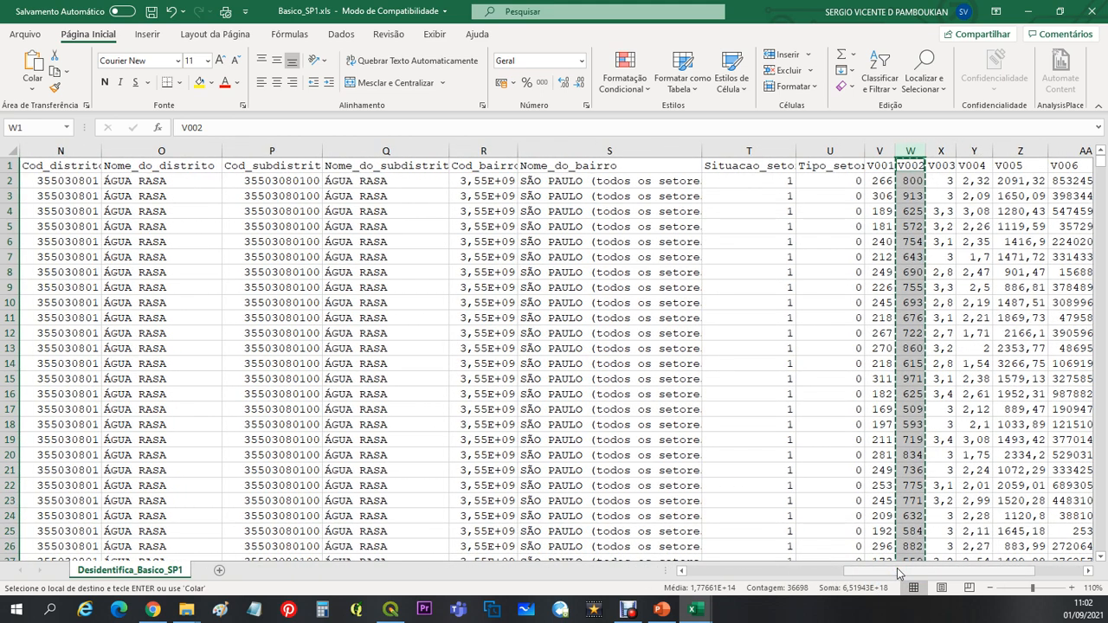
Step: Paste the copied sector code and V002 columns into Dados.xlsx, starting at cell A1
mouse_move(693, 609)
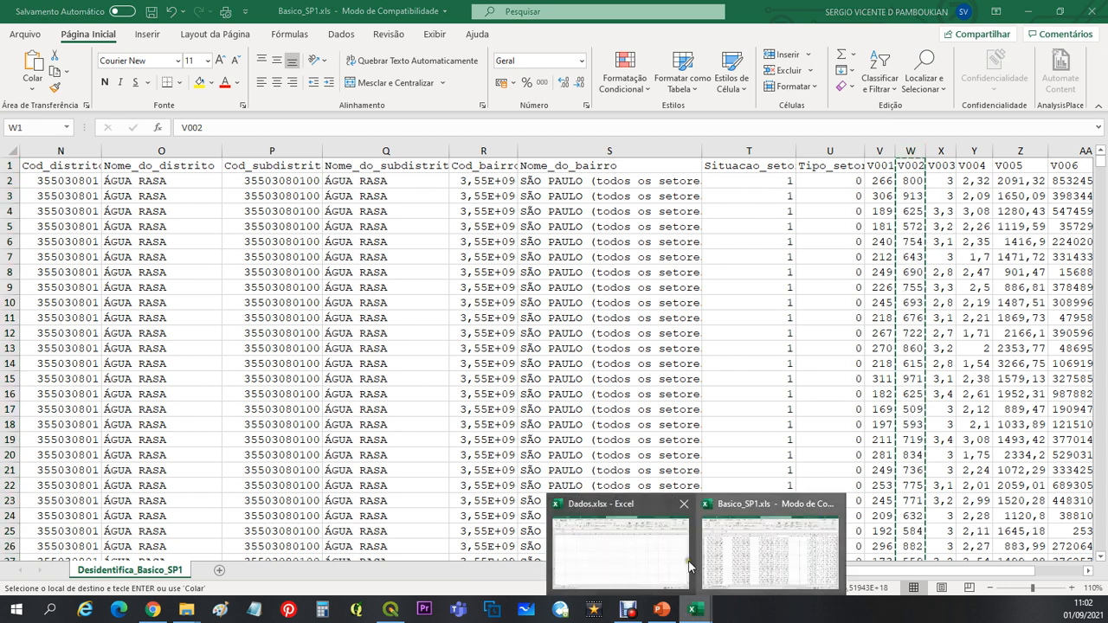
click(656, 550)
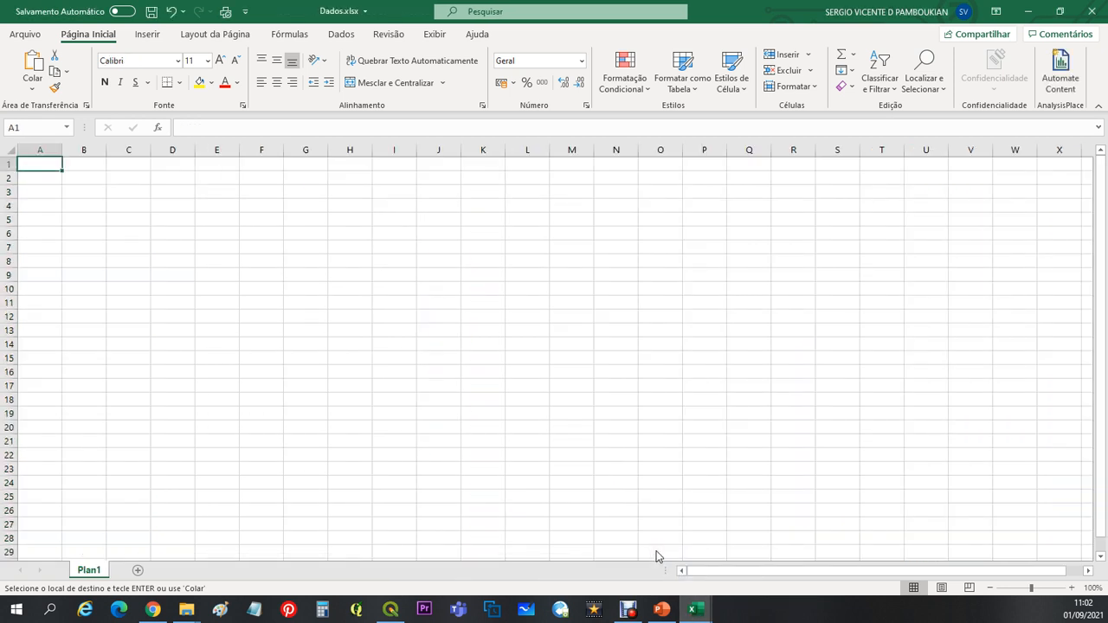
key(ctrl+v)
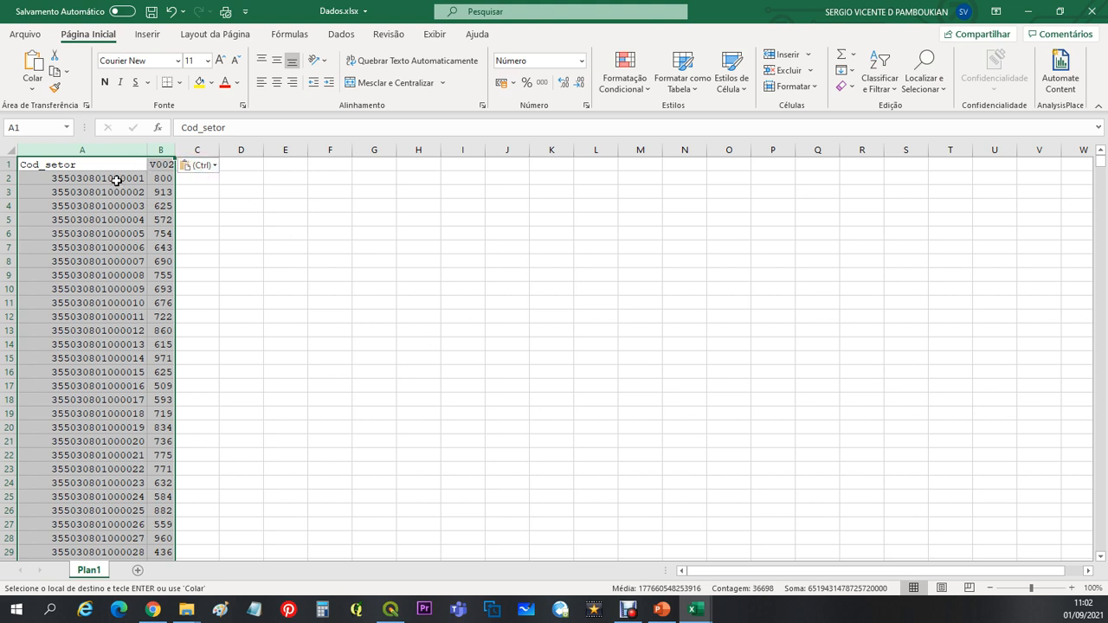
Step: Rename the V002 header in cell B1 to POP
click(161, 167)
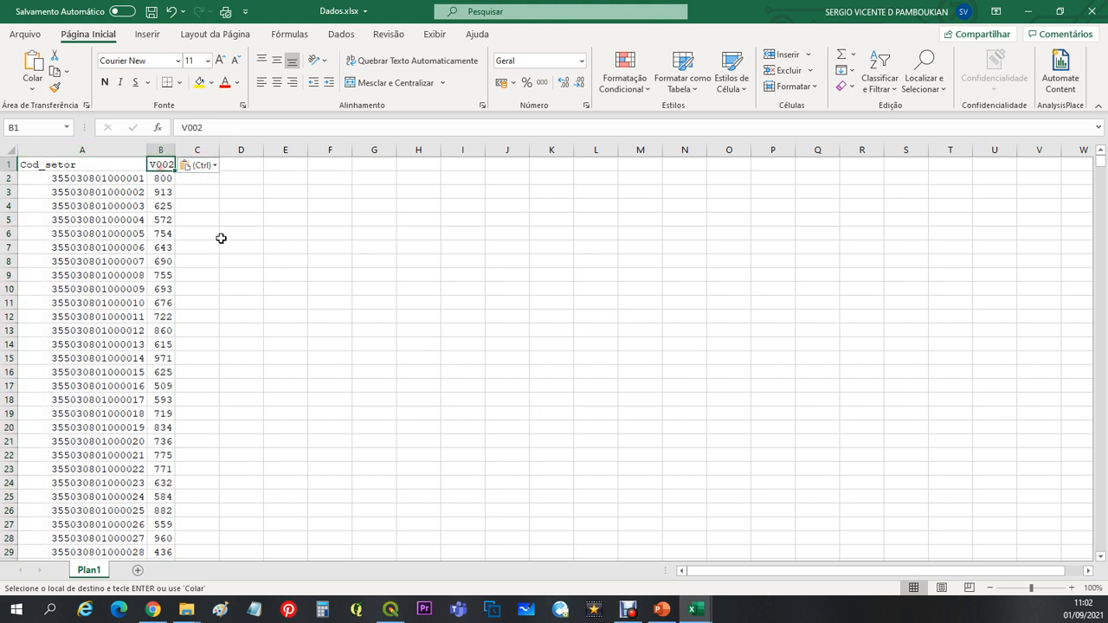
key(F2)
text(P)
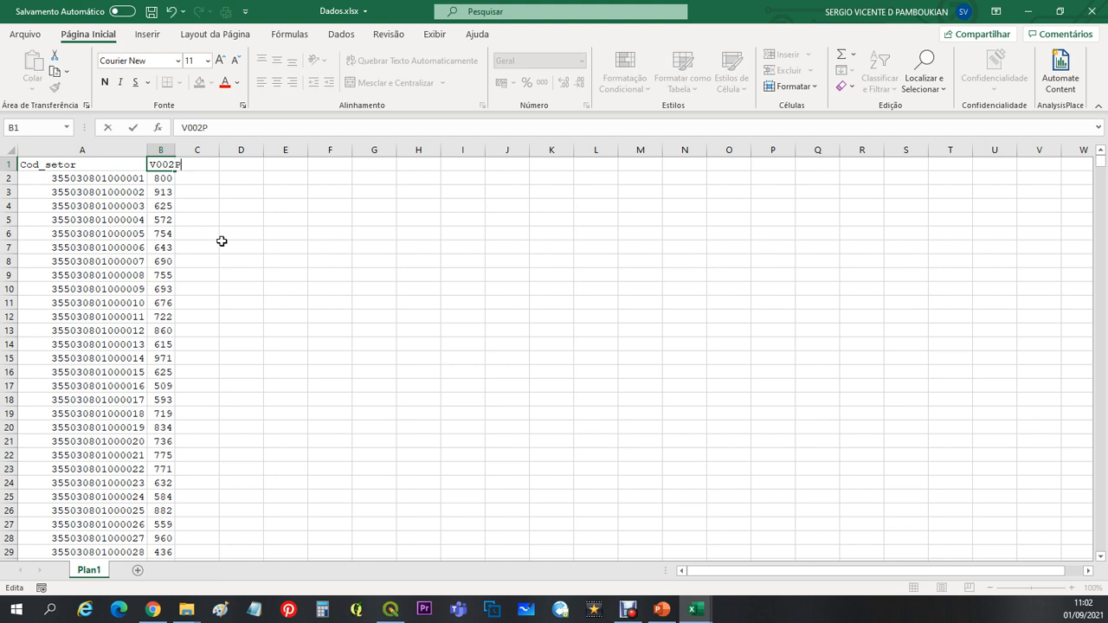
key(BackSpace)
key(BackSpace)
key(BackSpace)
key(BackSpace)
key(BackSpace)
key(BackSpace)
text(P)
key(Return)
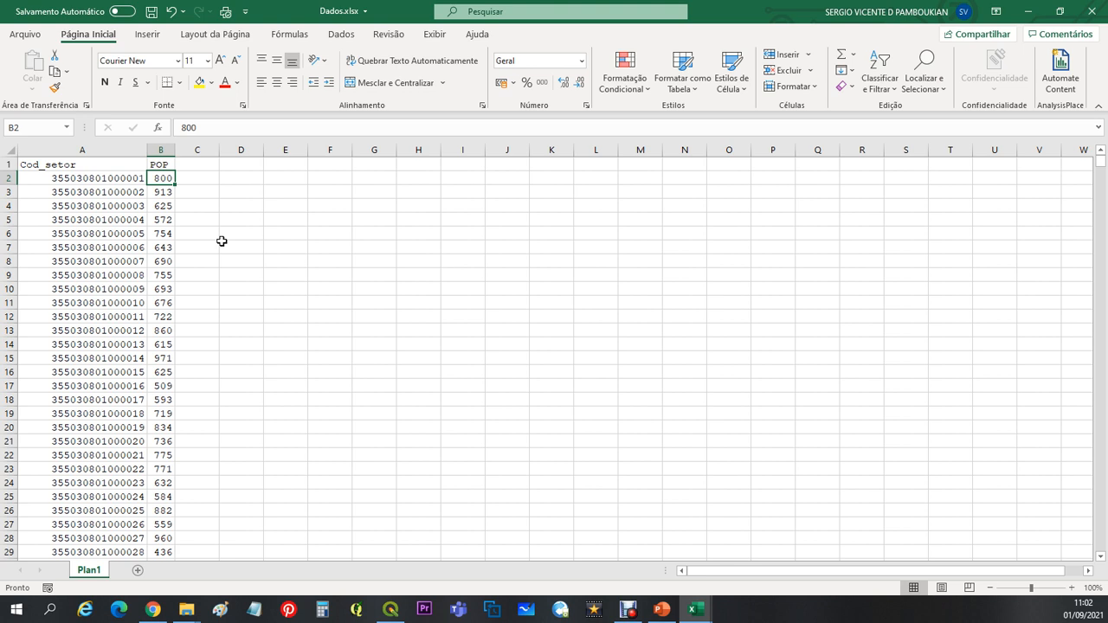
Step: Close the Basico_SP1.xls workbook without saving its changes
click(695, 608)
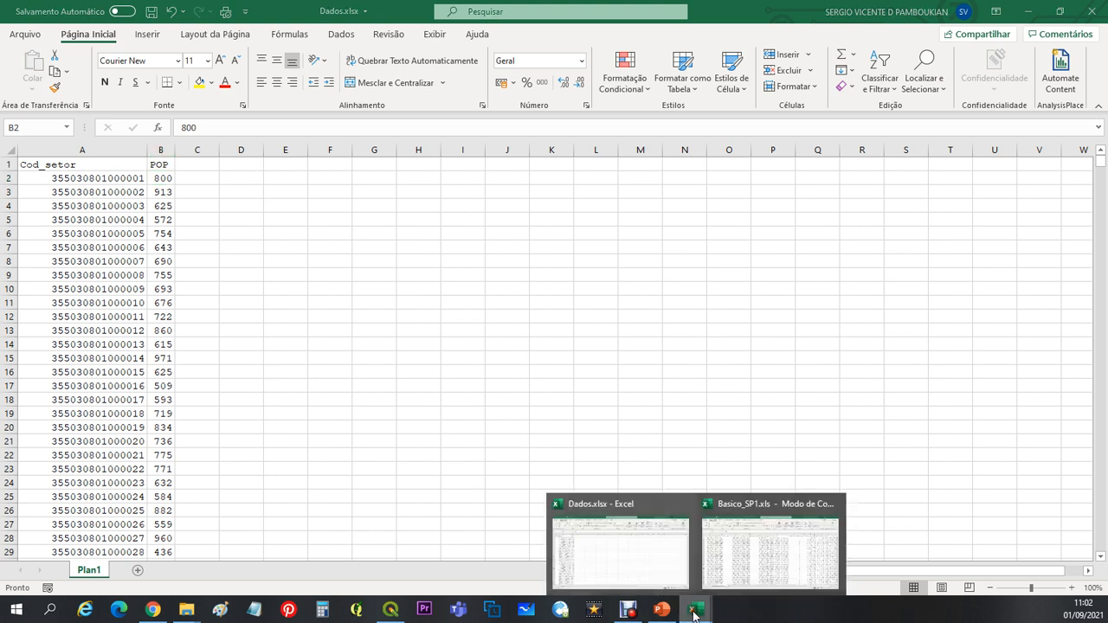
mouse_move(793, 515)
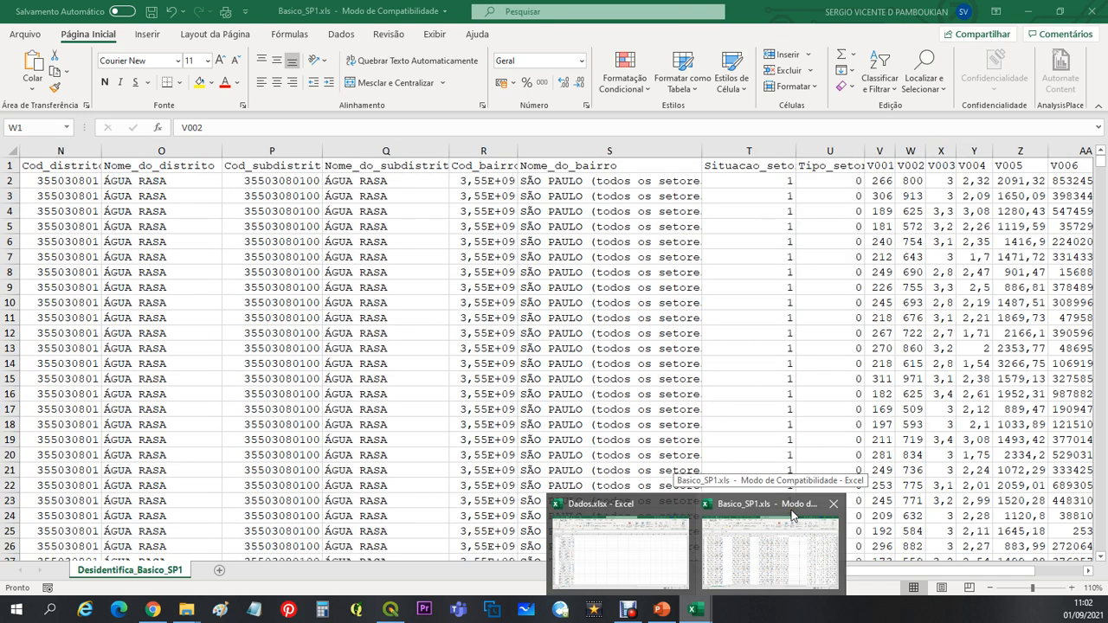
click(833, 503)
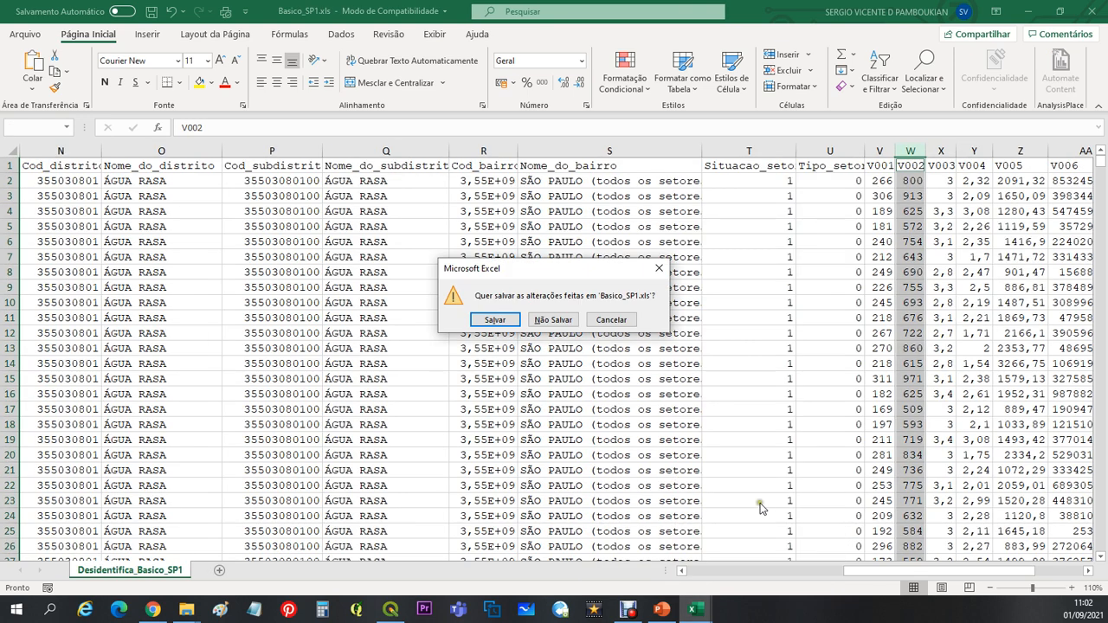
click(558, 319)
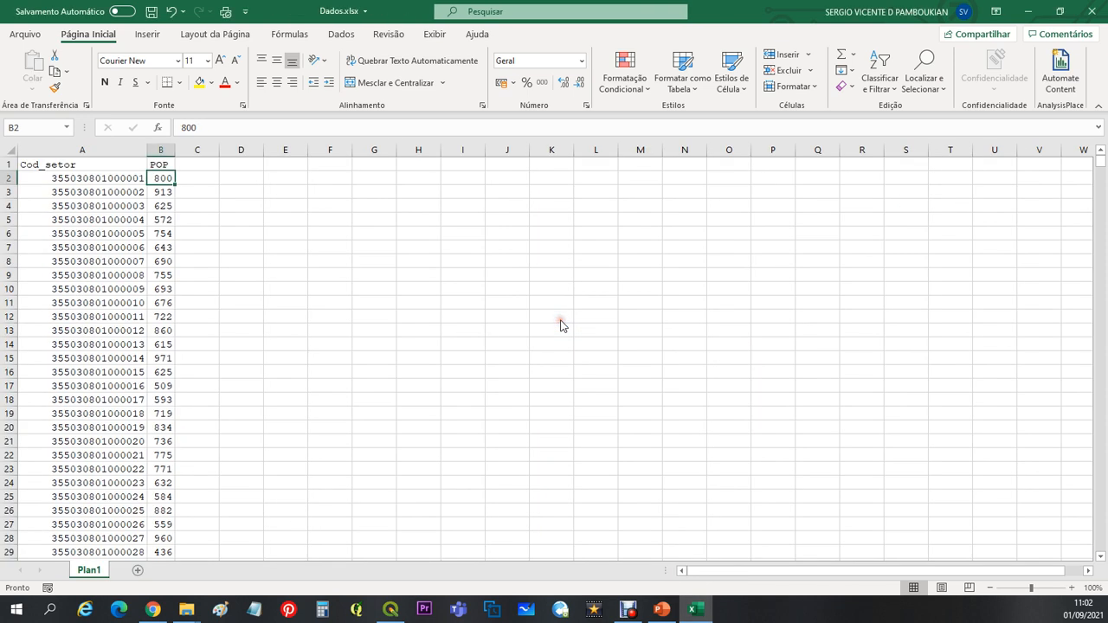
Step: Open Domicilio01_SP1.xls from the same EXCEL folder and widen its Cod_setor column to show the full codes
key(alt+Tab)
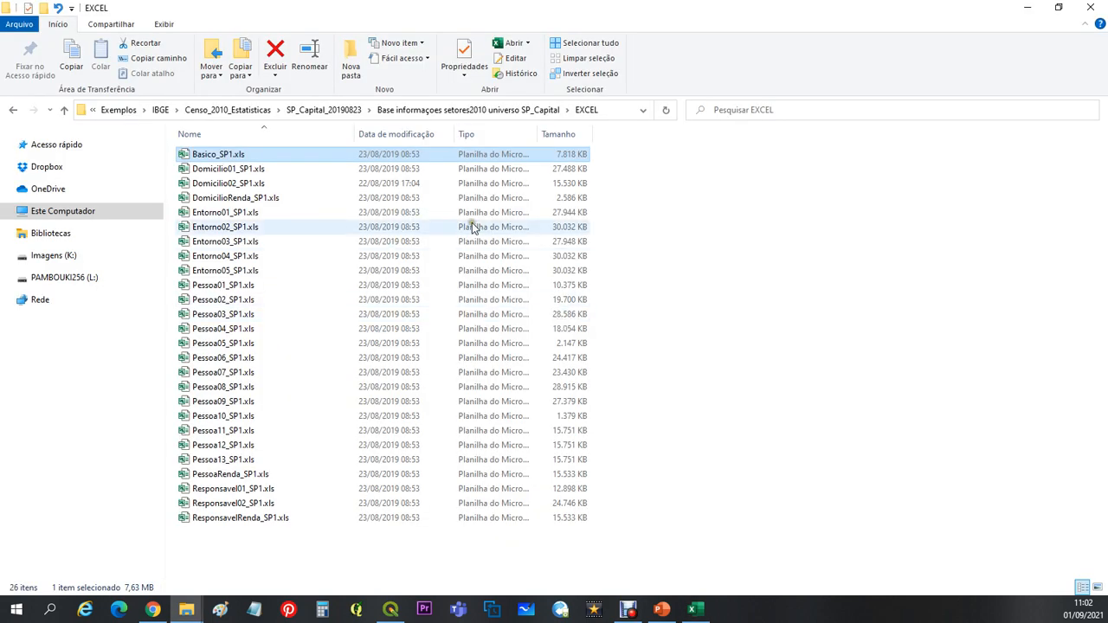
double_click(234, 171)
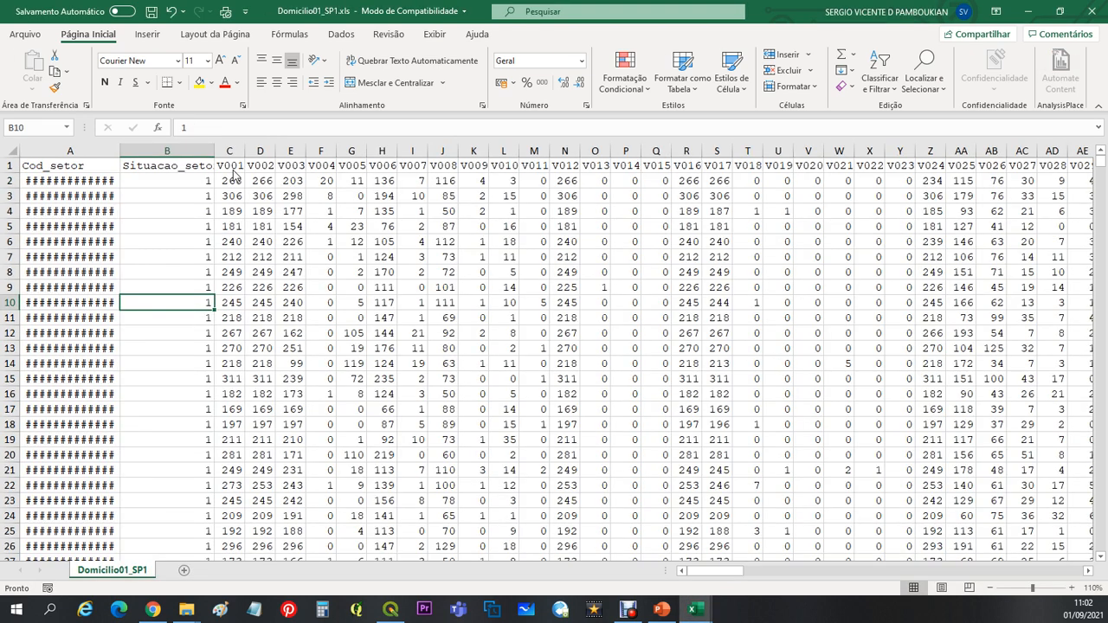
drag(120, 153, 148, 154)
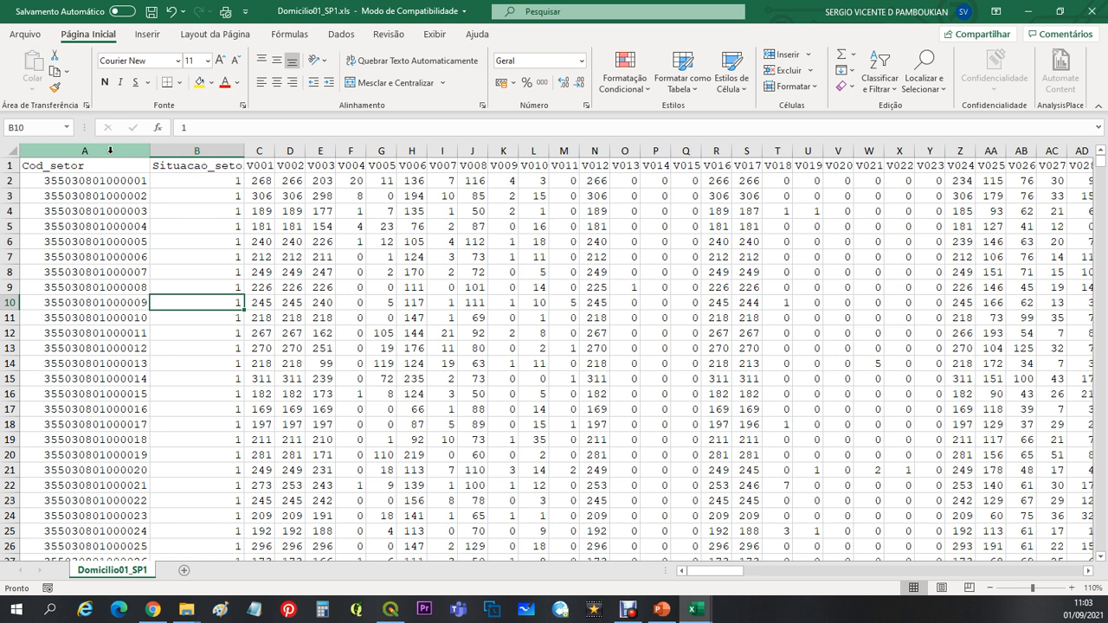
Step: Copy the Cod_setor, V001, V012, V017 and V035 columns together from Domicilio01_SP1.xls
click(110, 151)
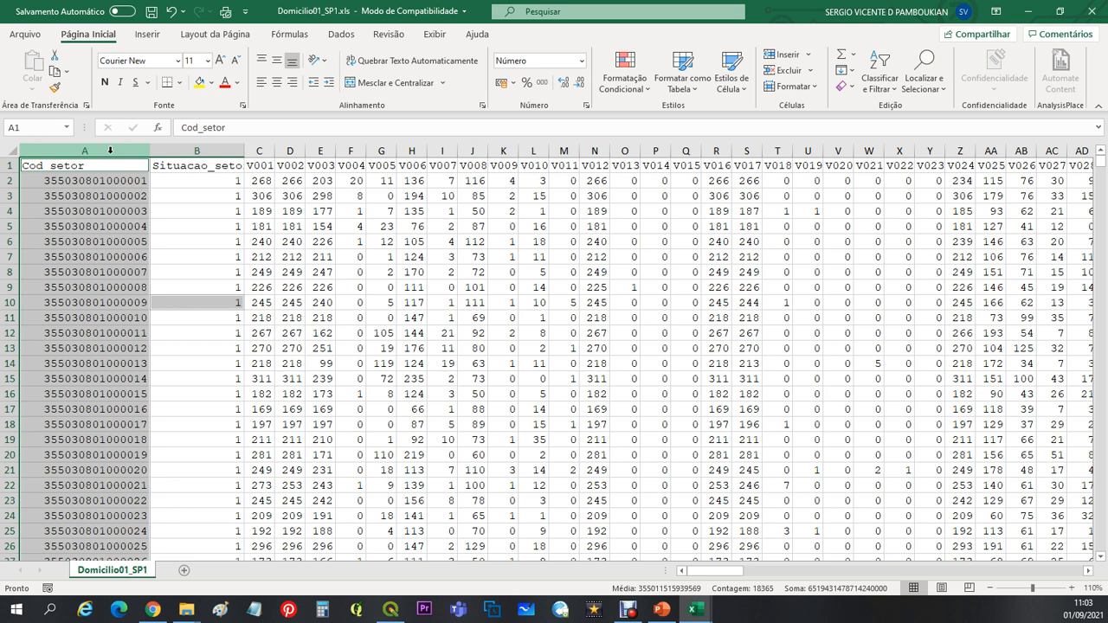
ctrl+click(259, 151)
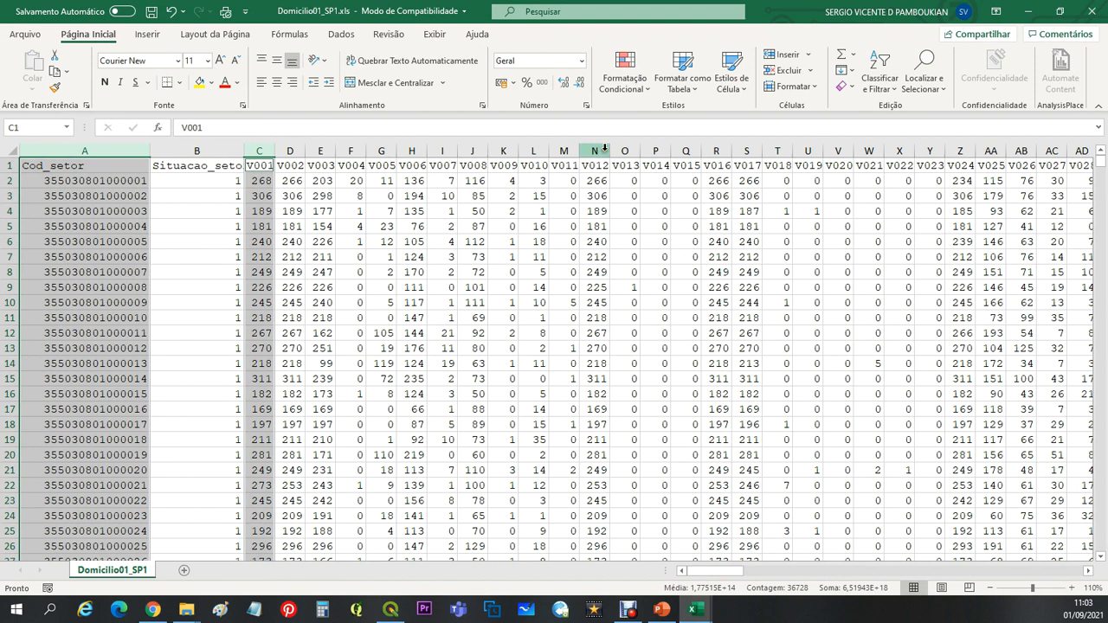
ctrl+click(595, 151)
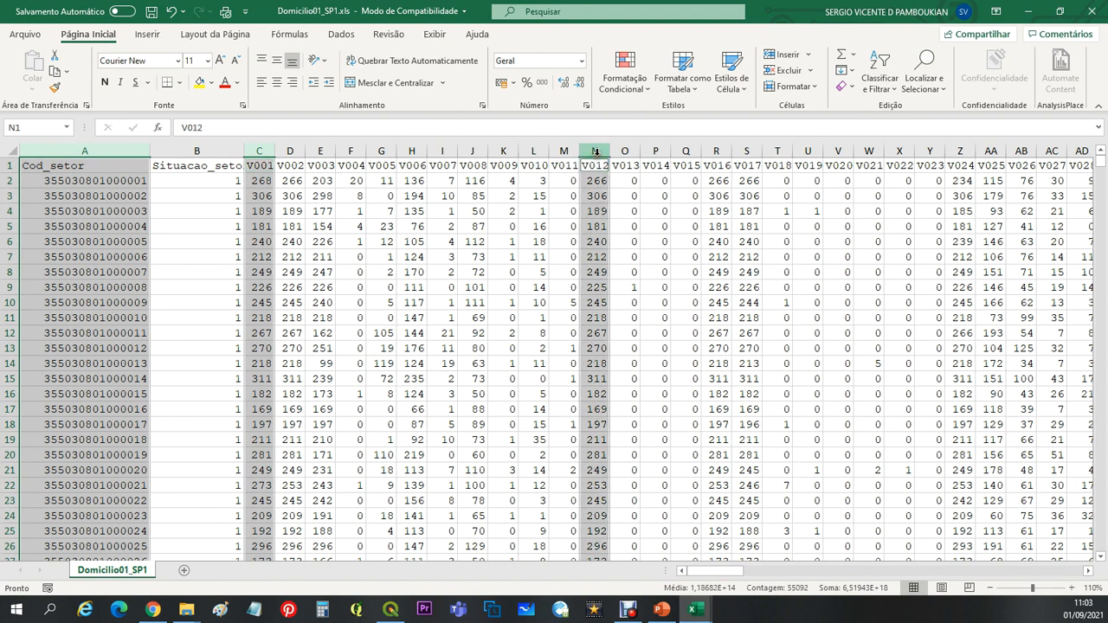
ctrl+click(749, 150)
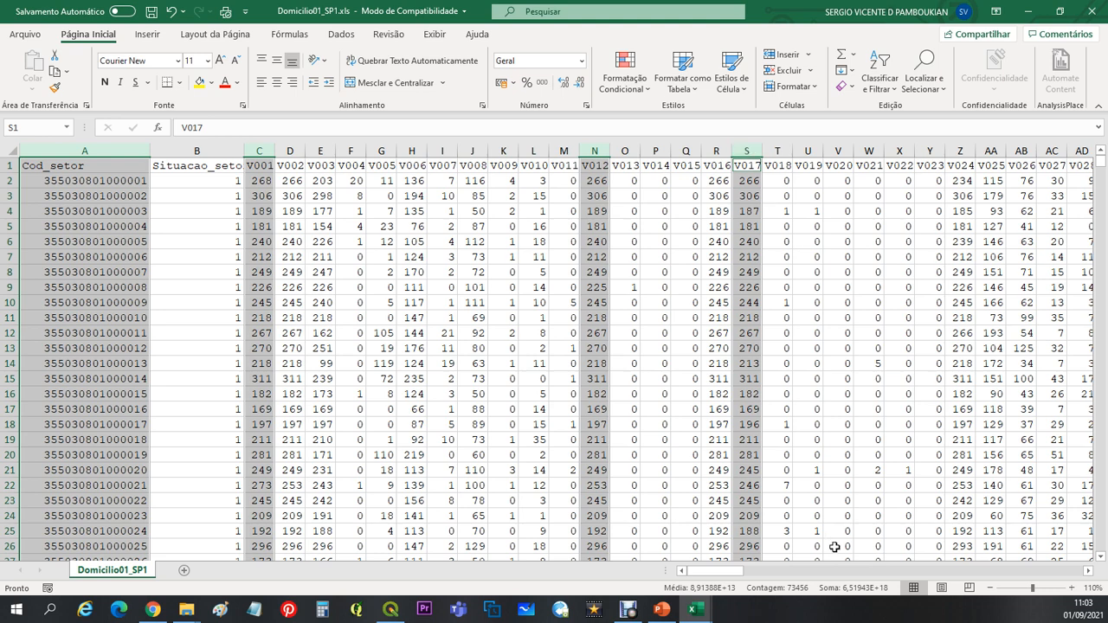
drag(718, 577, 734, 577)
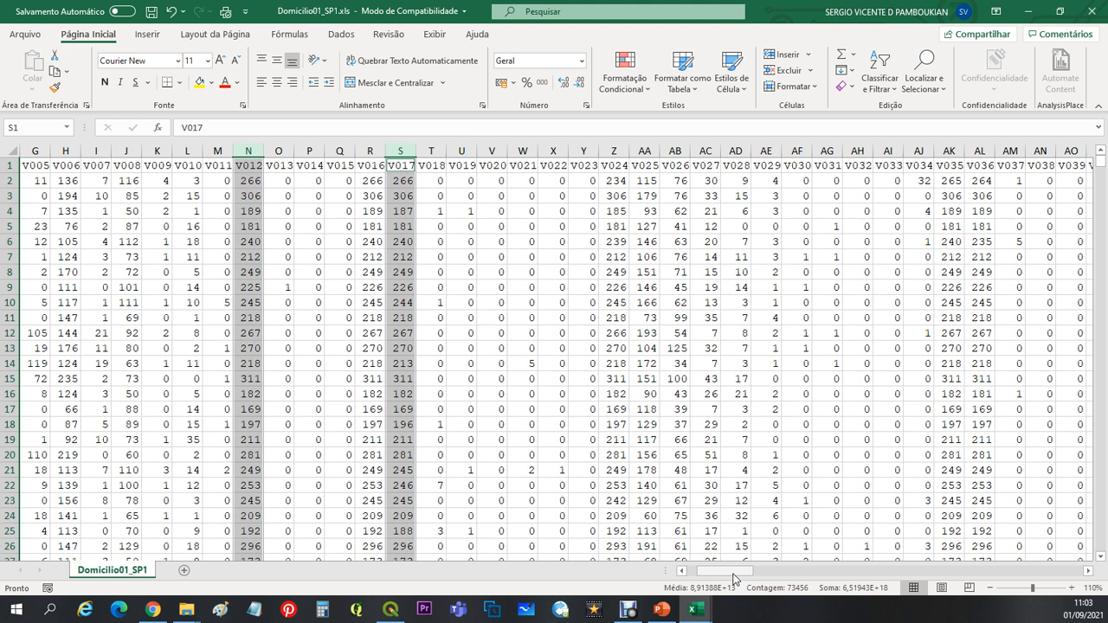
click(950, 148)
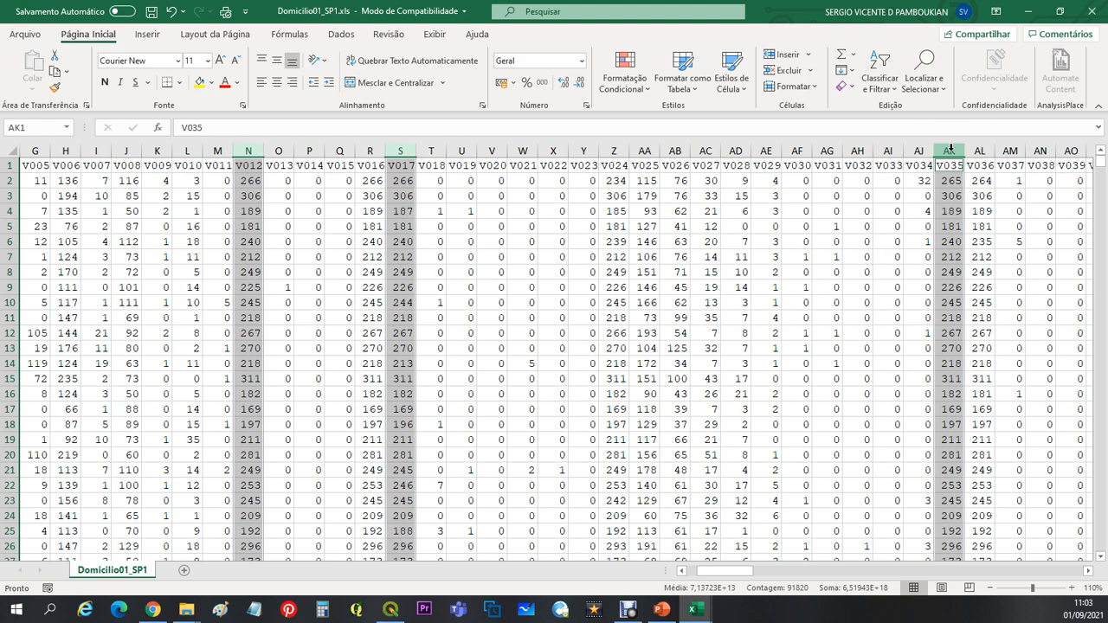
drag(738, 571, 680, 578)
key(ctrl+c)
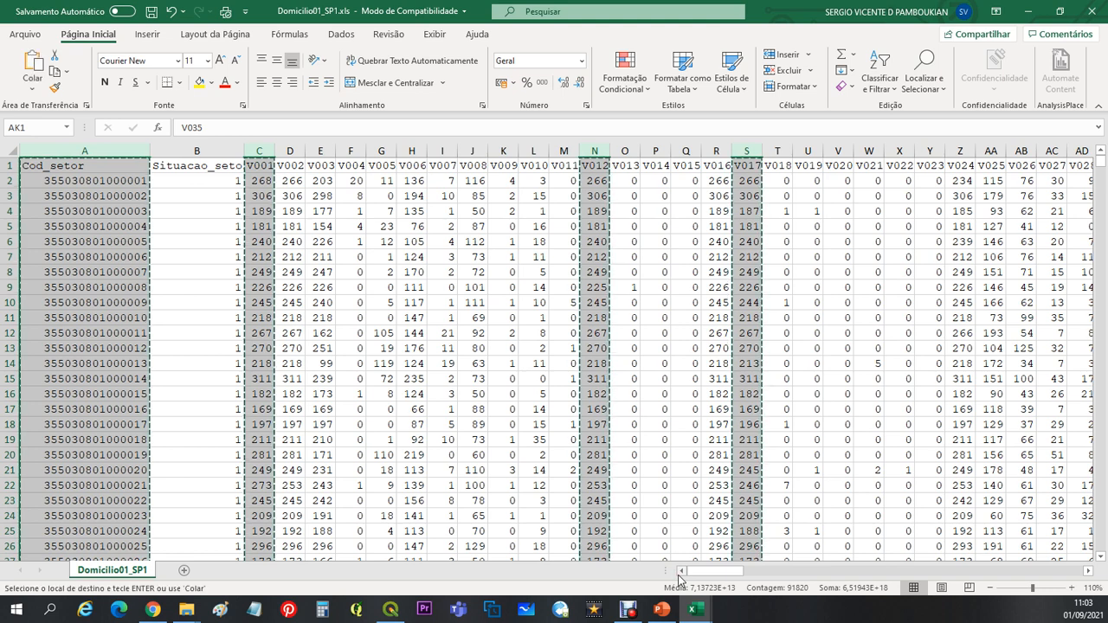
Step: Paste the copied columns into Dados.xlsx, starting at cell C1
mouse_move(701, 616)
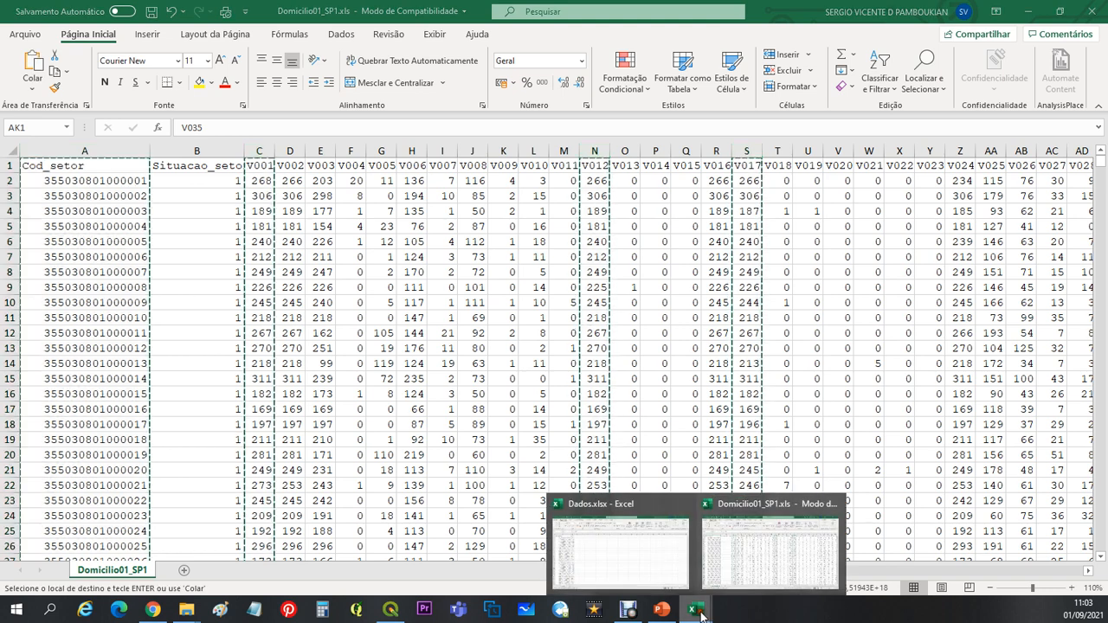
click(630, 520)
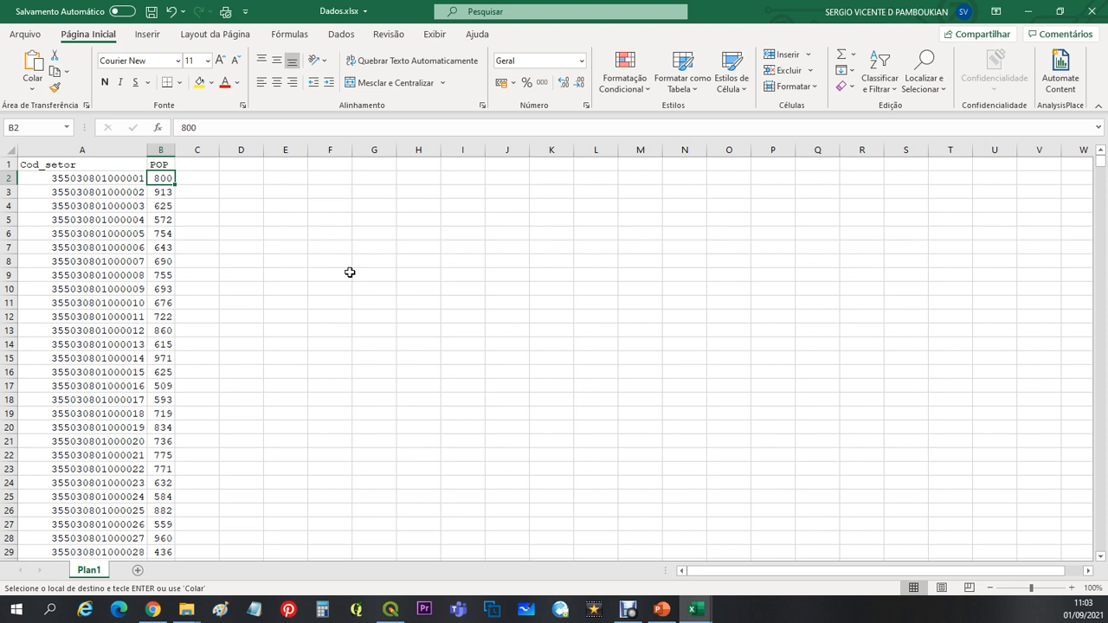
click(191, 174)
click(193, 163)
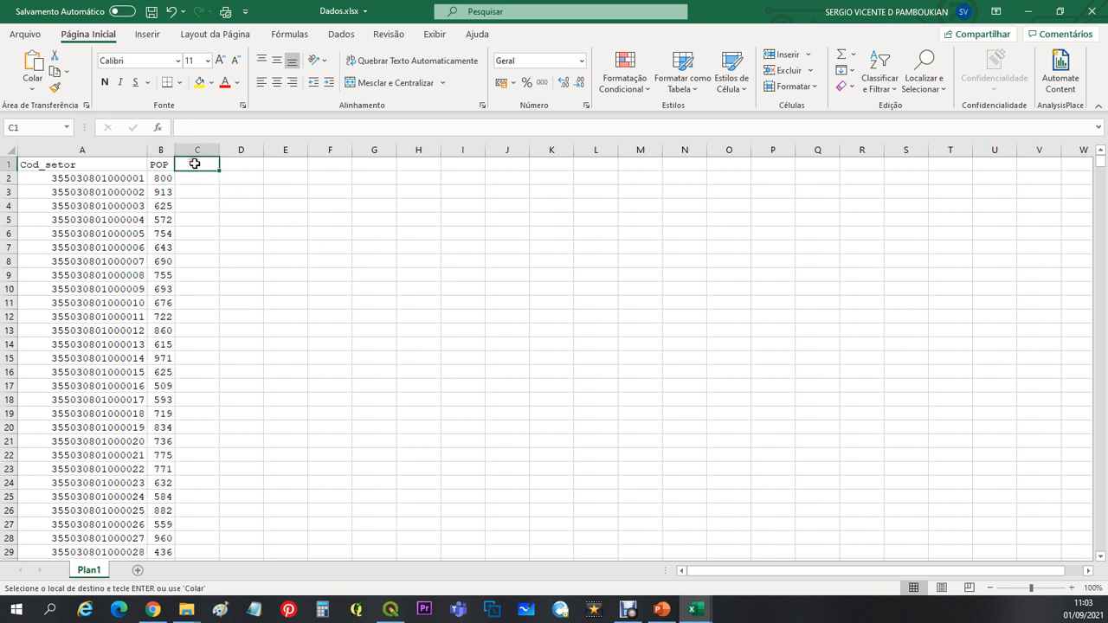
key(ctrl+v)
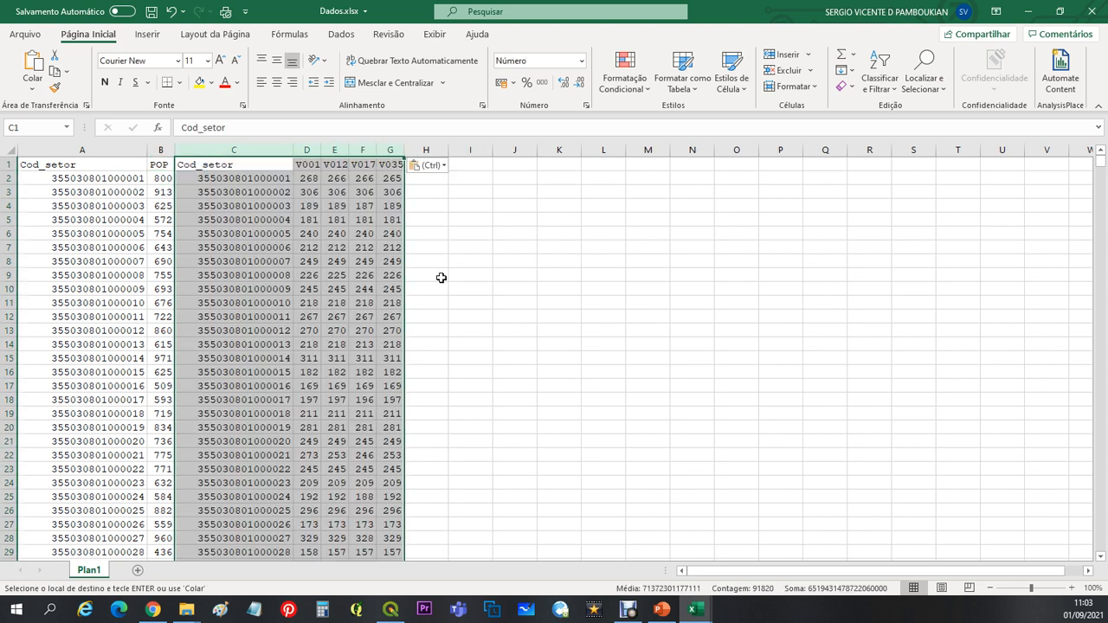
Step: Close the Domicilio01_SP1.xls workbook and return to Dados.xlsx
key(alt+Tab)
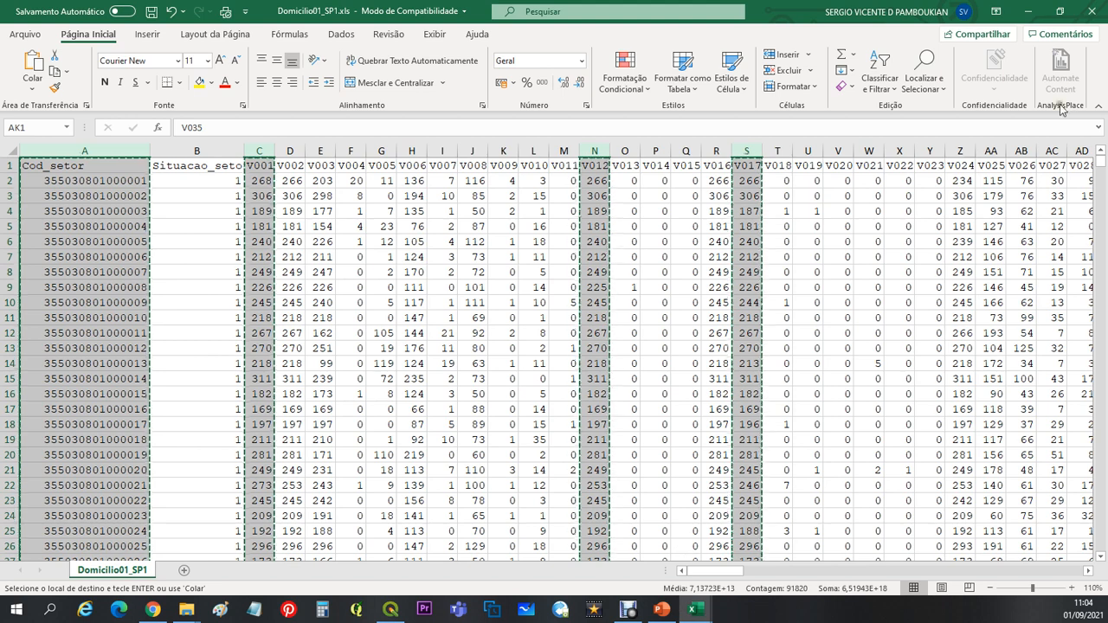
click(1088, 11)
click(553, 322)
click(578, 353)
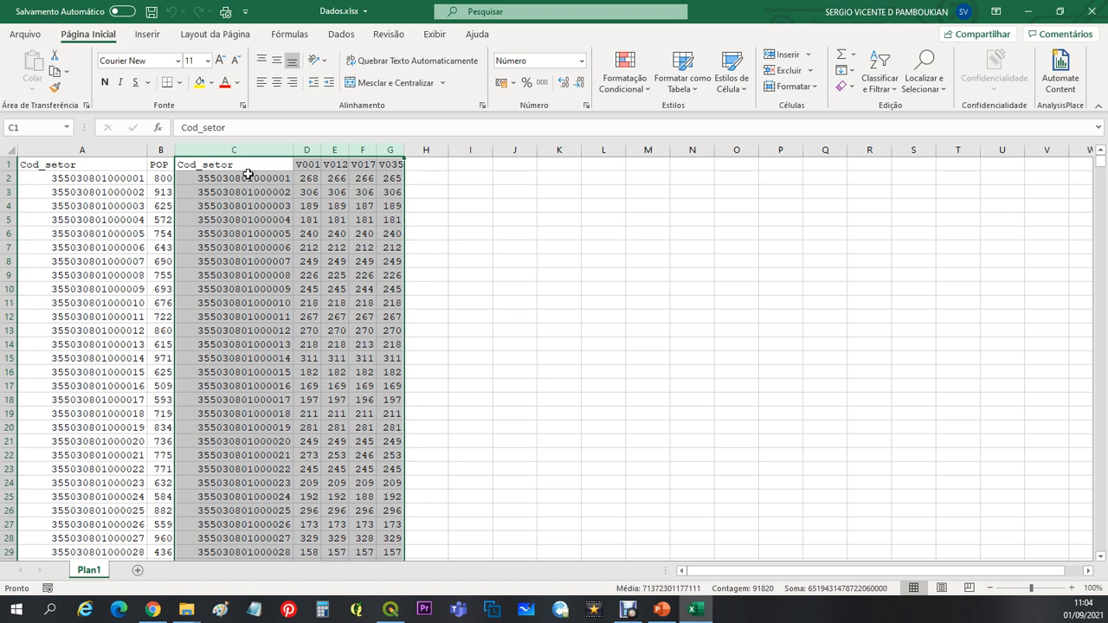
Step: Rename the V001 header in D1 to DOM and the V012 header in E1 to AGUA
click(314, 162)
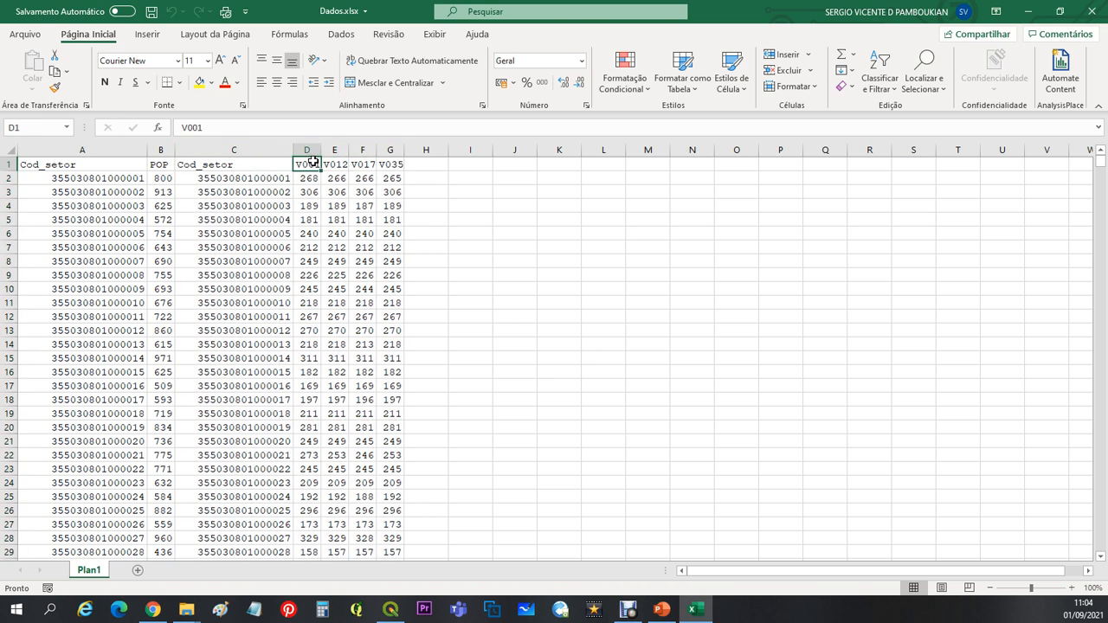
key(F2)
key(BackSpace)
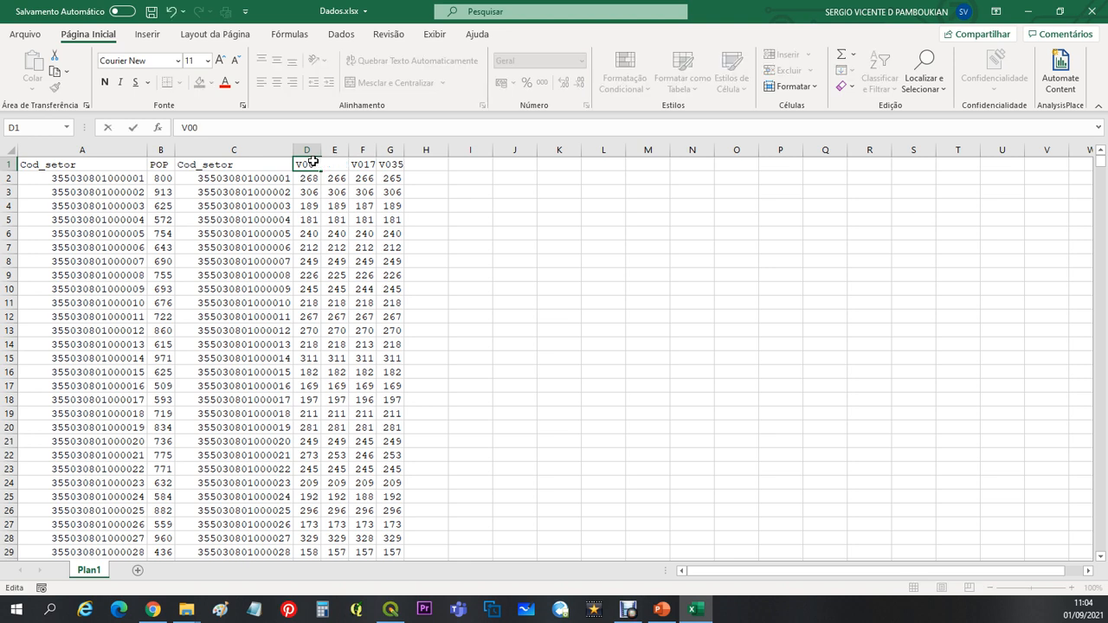
key(Escape)
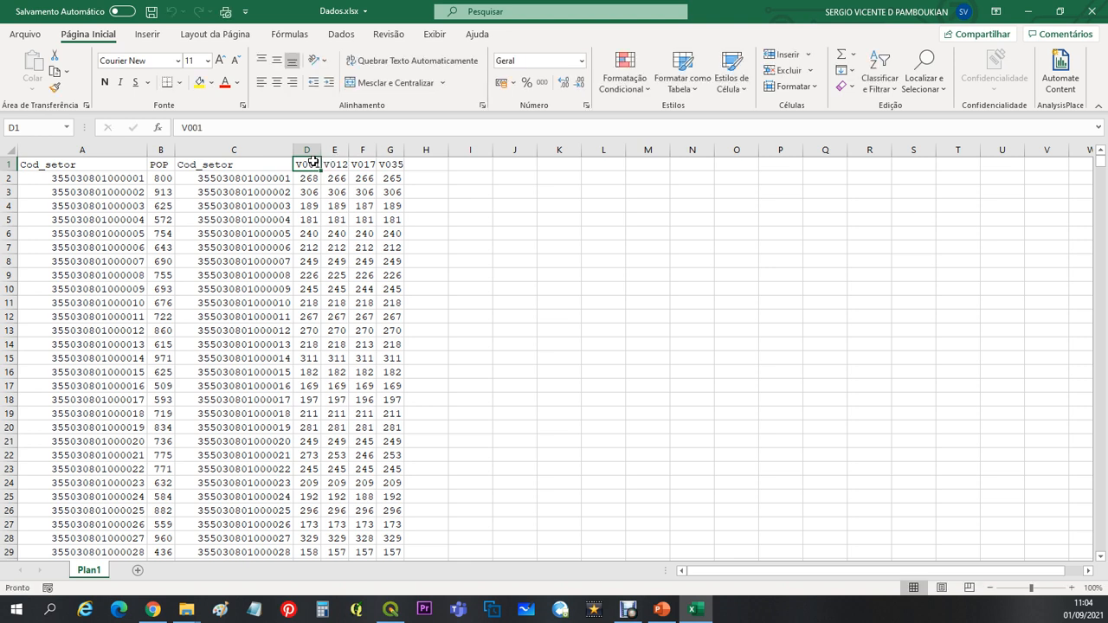
drag(227, 128, 170, 130)
text(DOM)
key(Tab)
drag(140, 125, 139, 125)
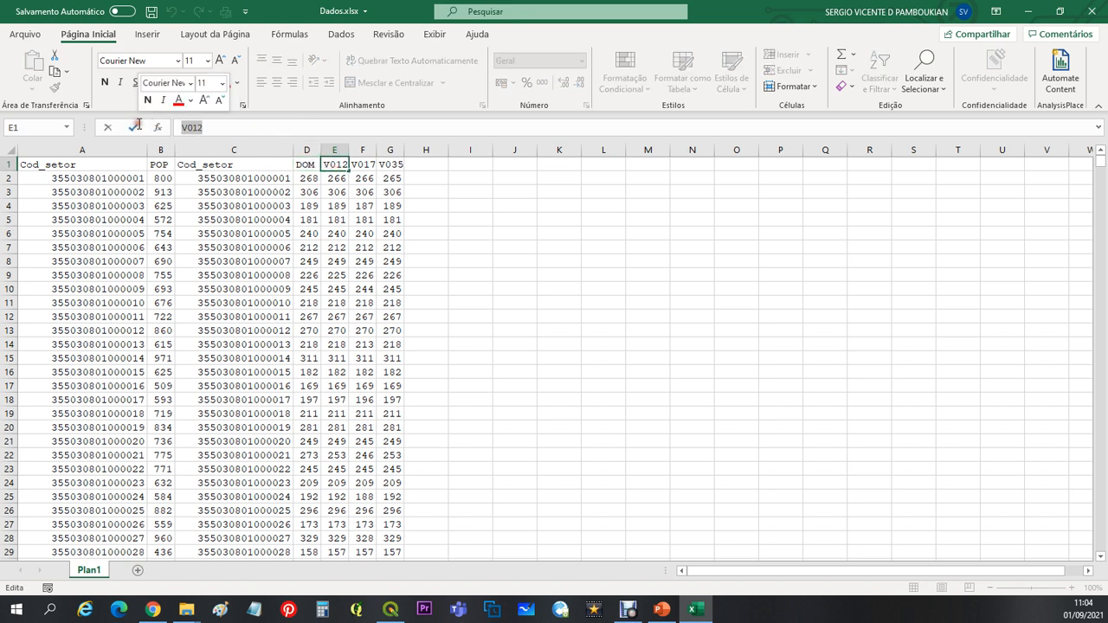
text(AGUA)
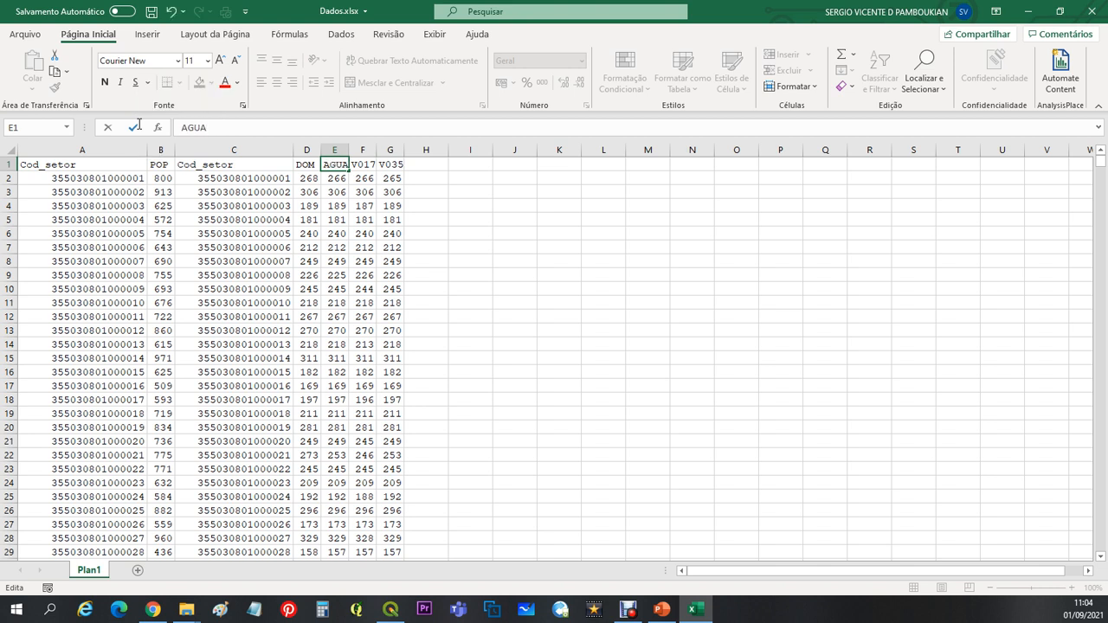
Step: Rename the V017 header in F1 to ESG and the V035 header in G1 to LIXO, and save the workbook
click(364, 165)
double_click(211, 131)
text(ESG)
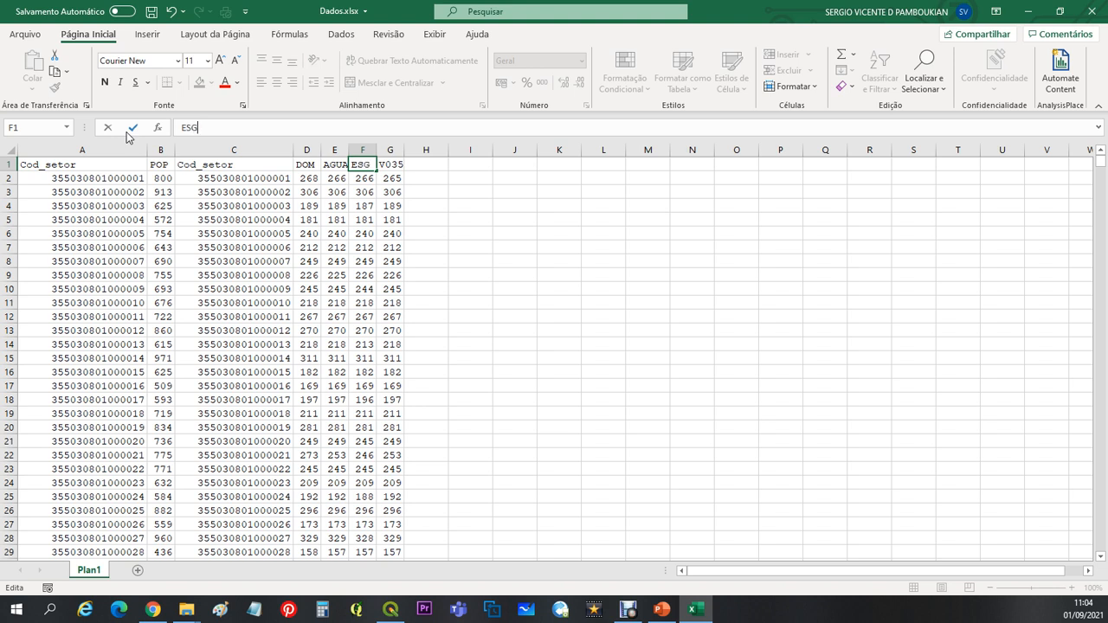
click(389, 164)
double_click(202, 131)
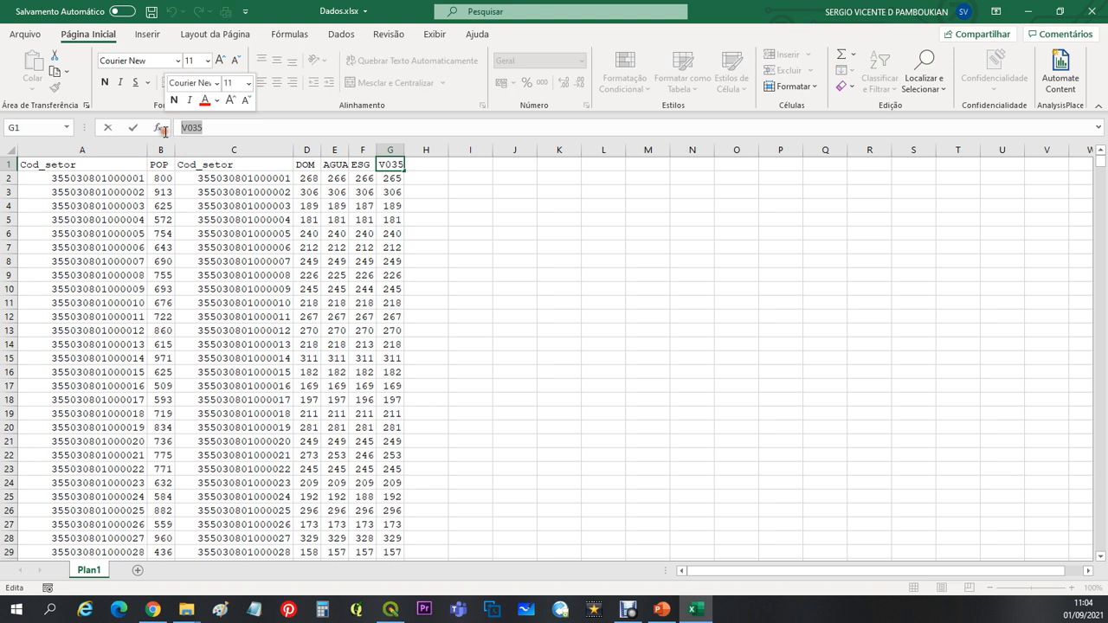
text(LIXO)
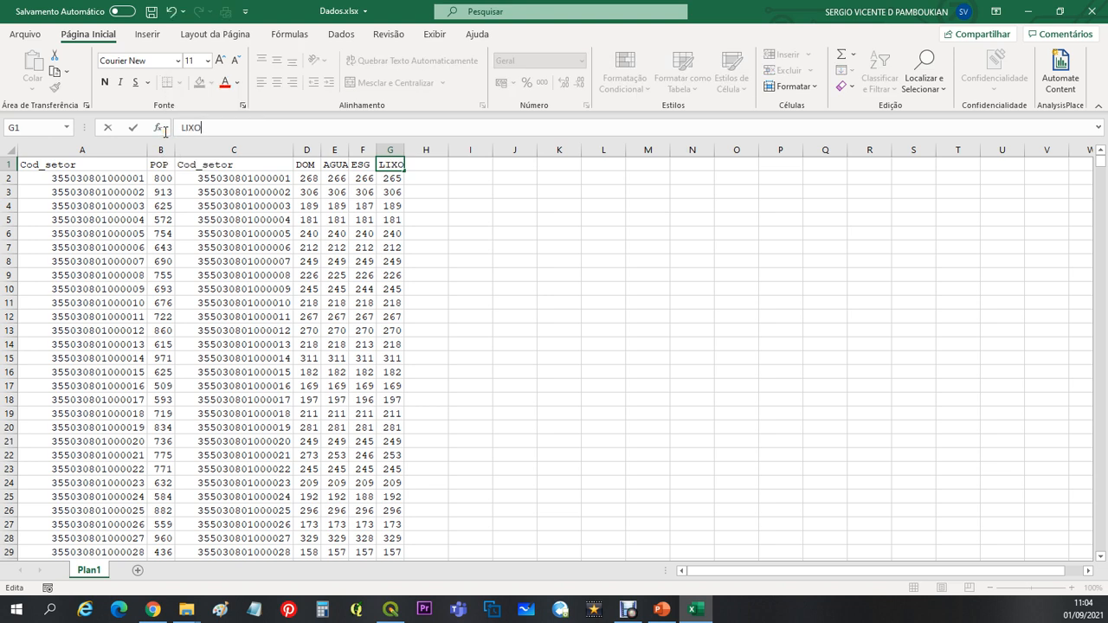
key(Return)
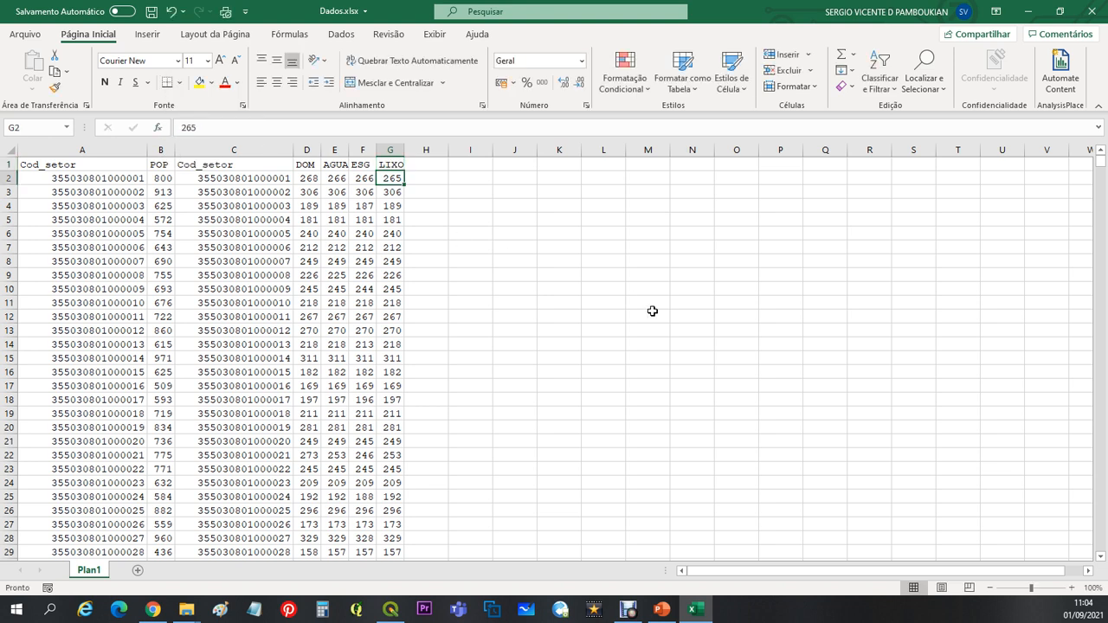
click(152, 13)
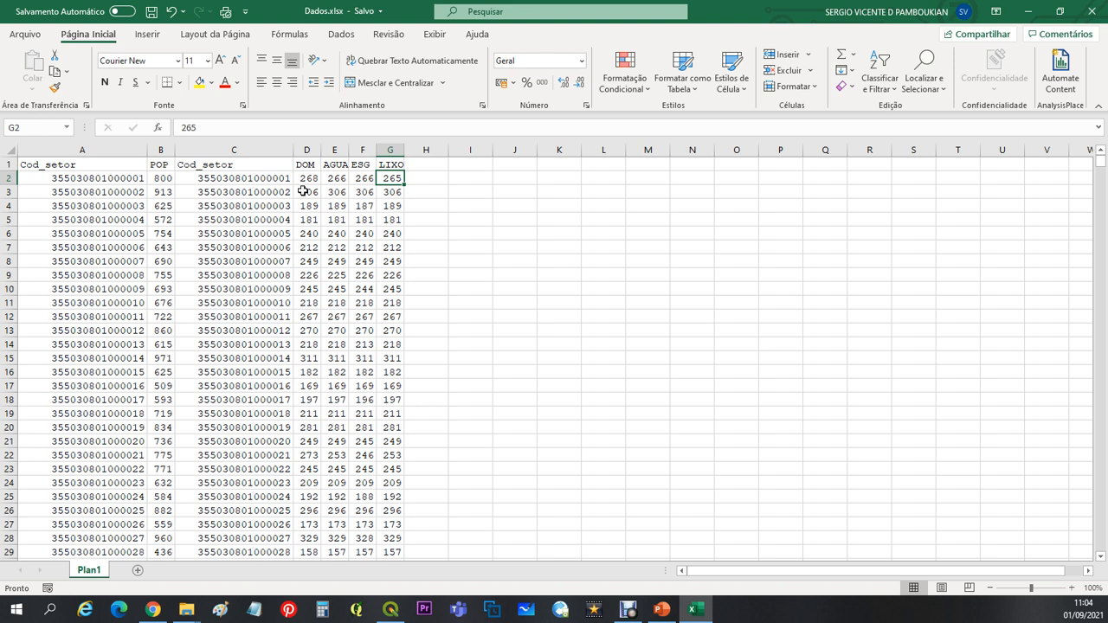
drag(308, 149, 392, 144)
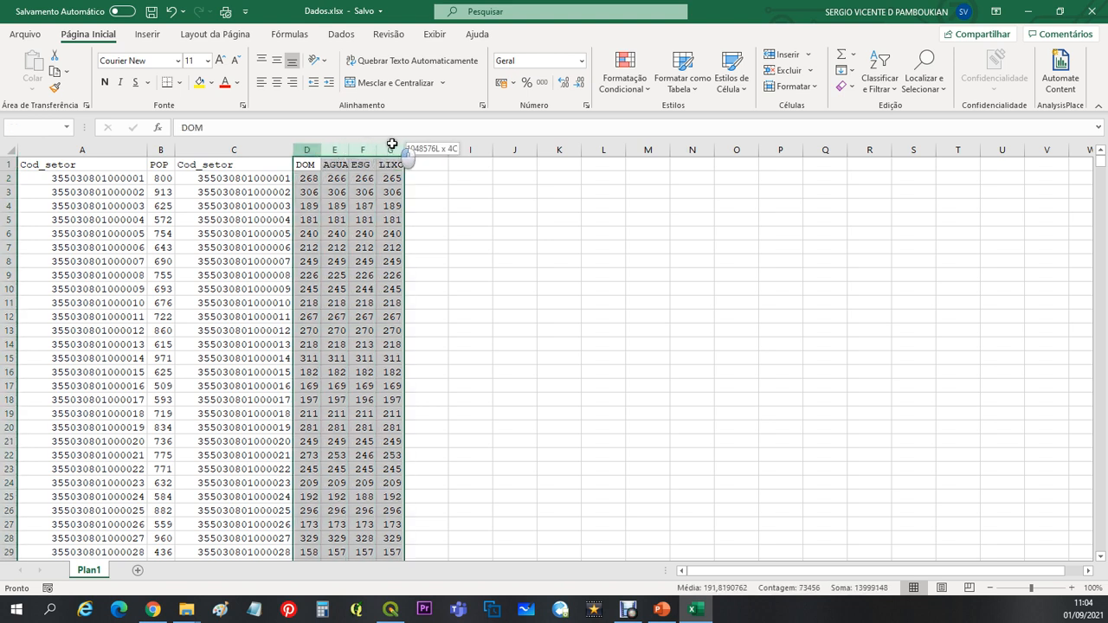
click(162, 149)
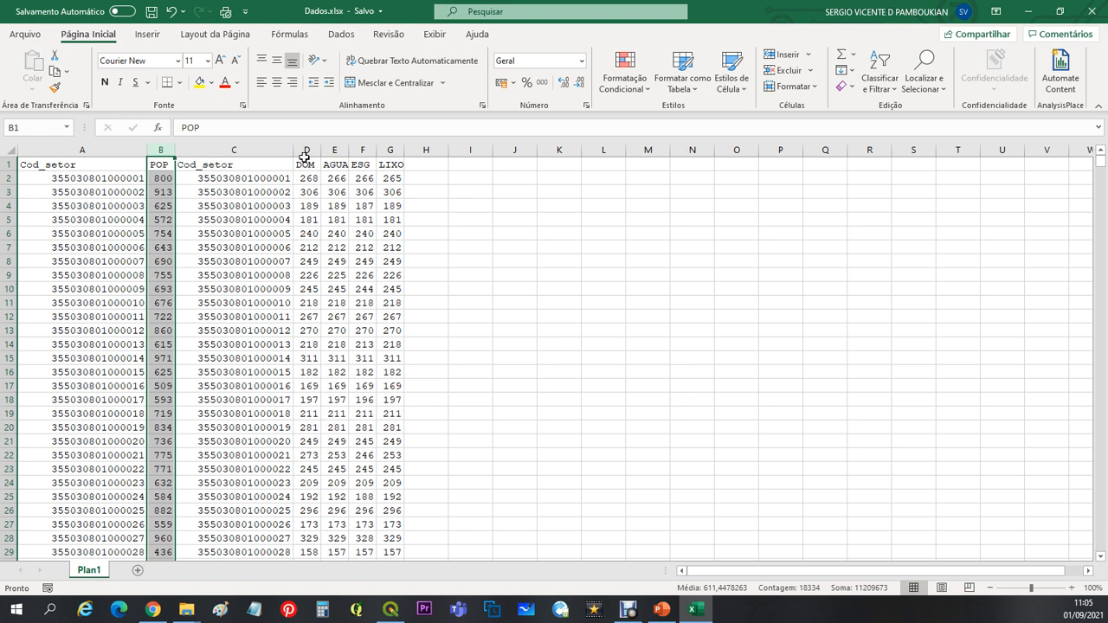
drag(304, 157, 386, 153)
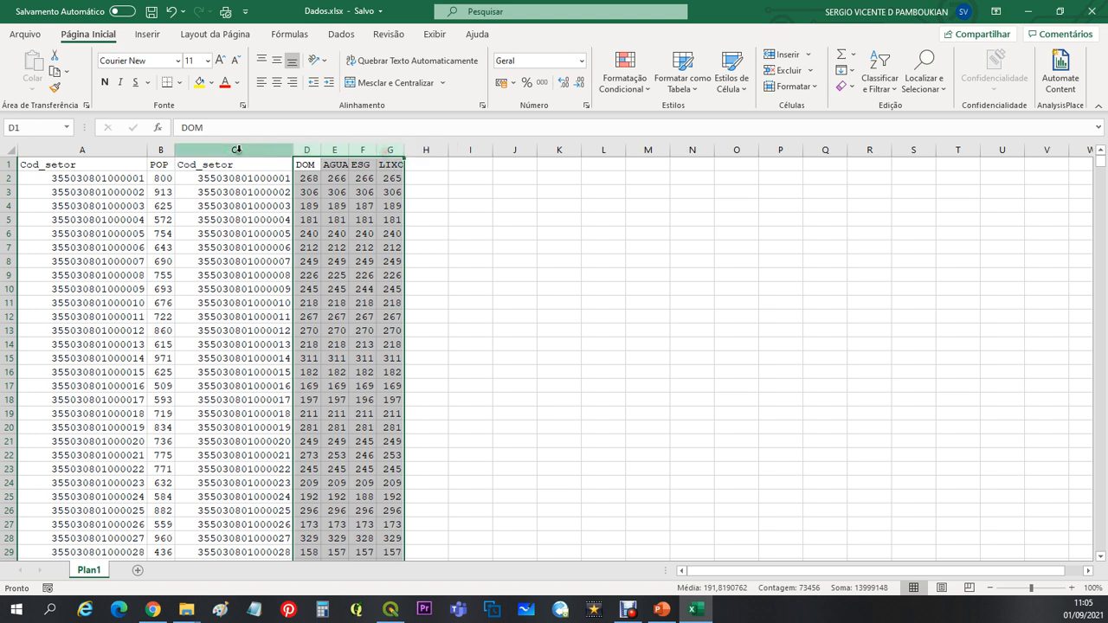
click(161, 150)
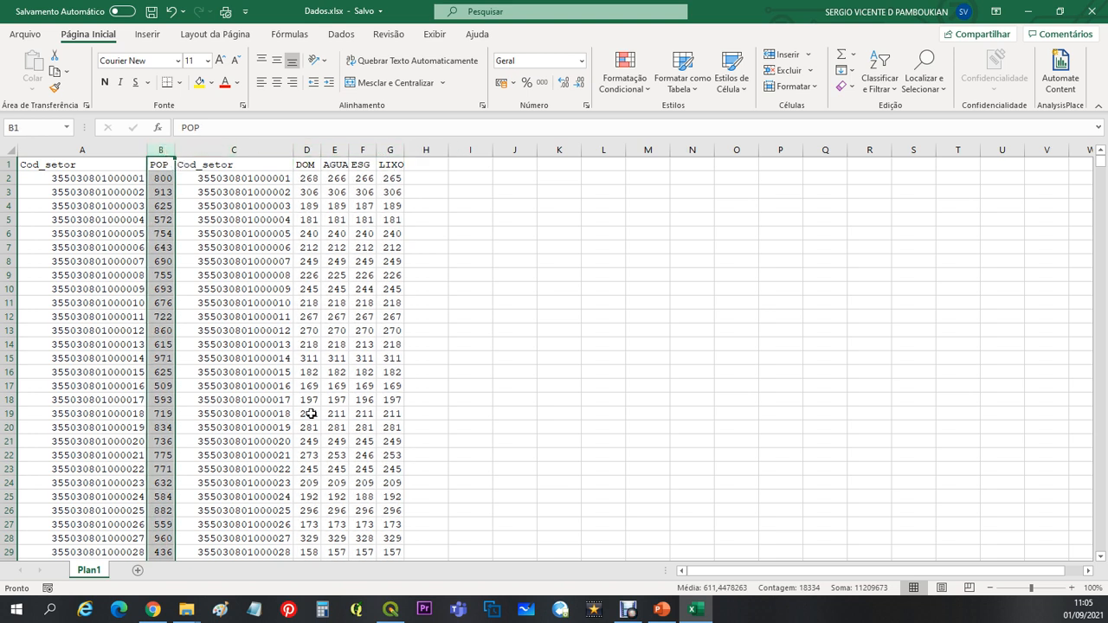
Step: Enter the formula =SE(A2=C2;0;1) in cell H2 to compare the two Cod_setor values of the first sector row
click(419, 162)
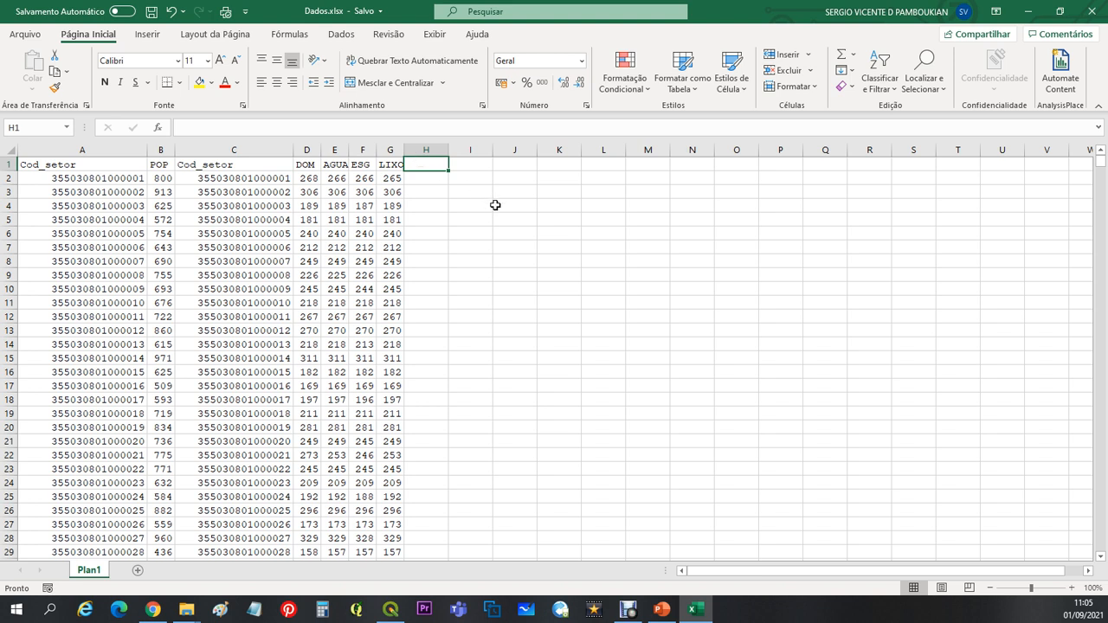
key(Return)
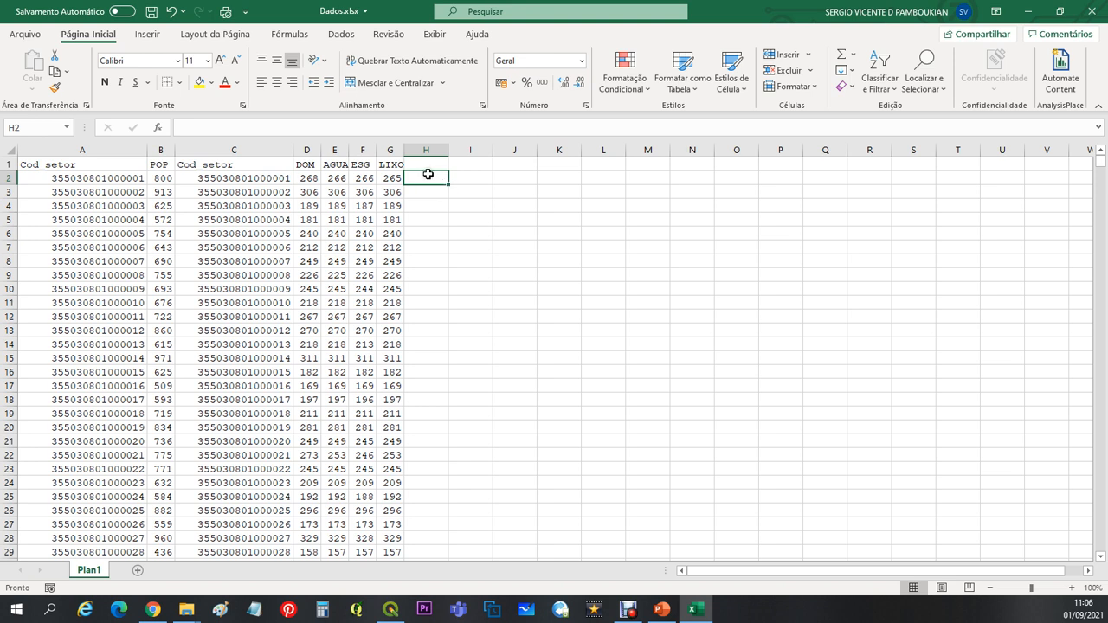
text(=SE)
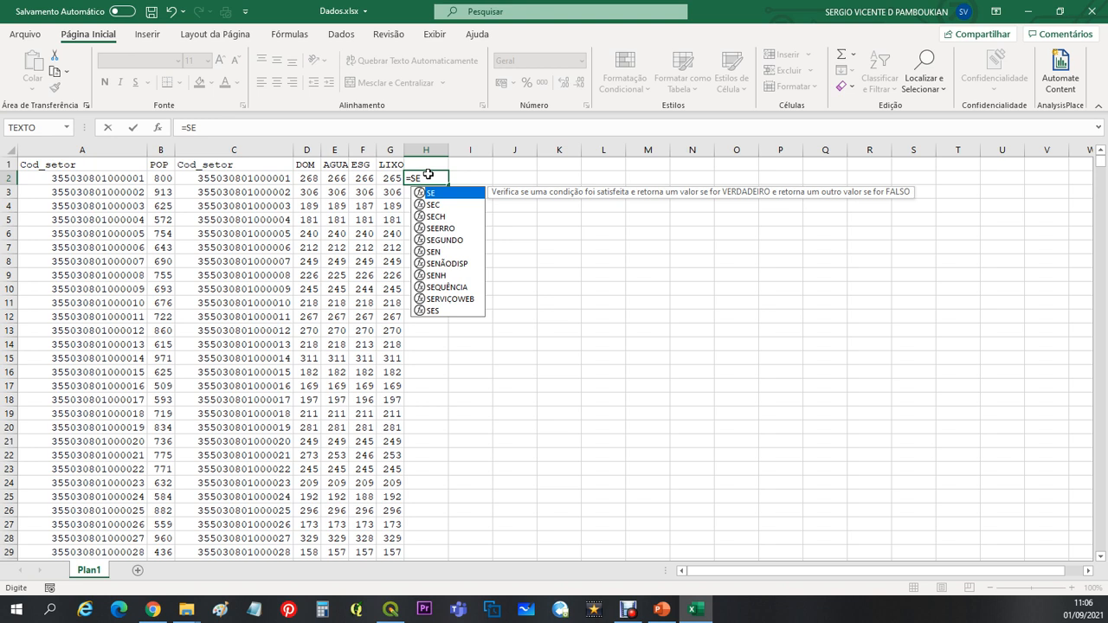
text(()
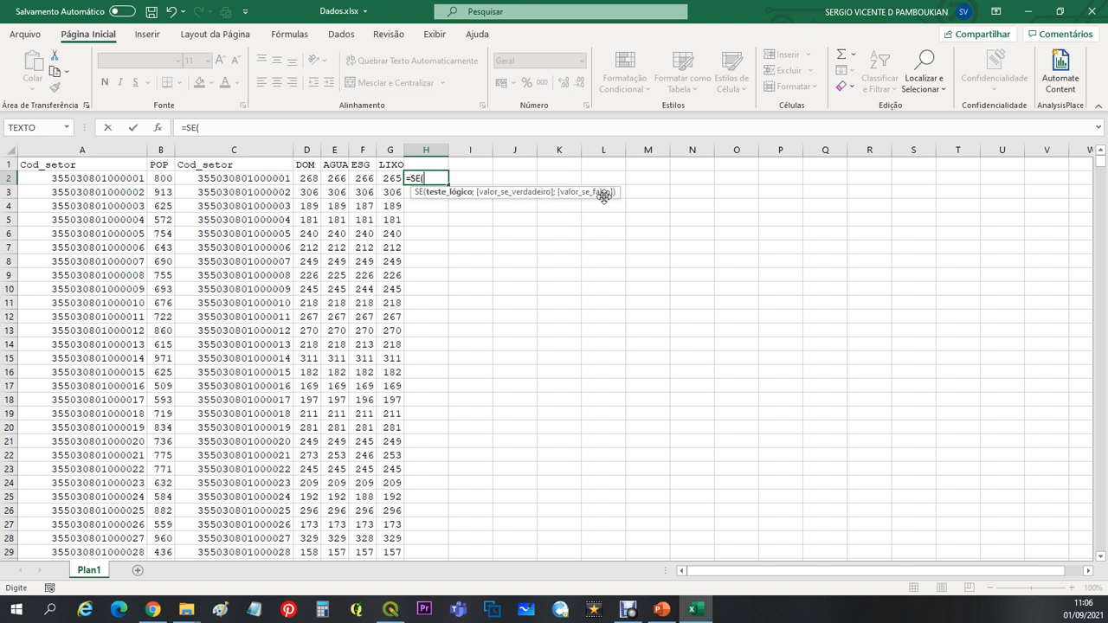
click(434, 178)
click(101, 176)
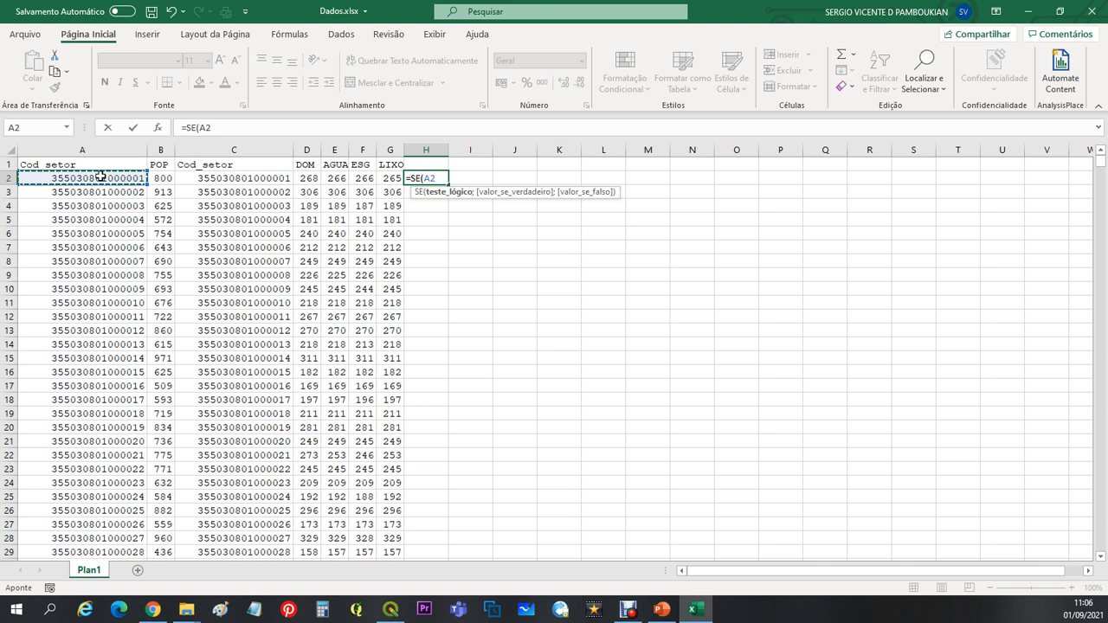
text(=)
click(247, 179)
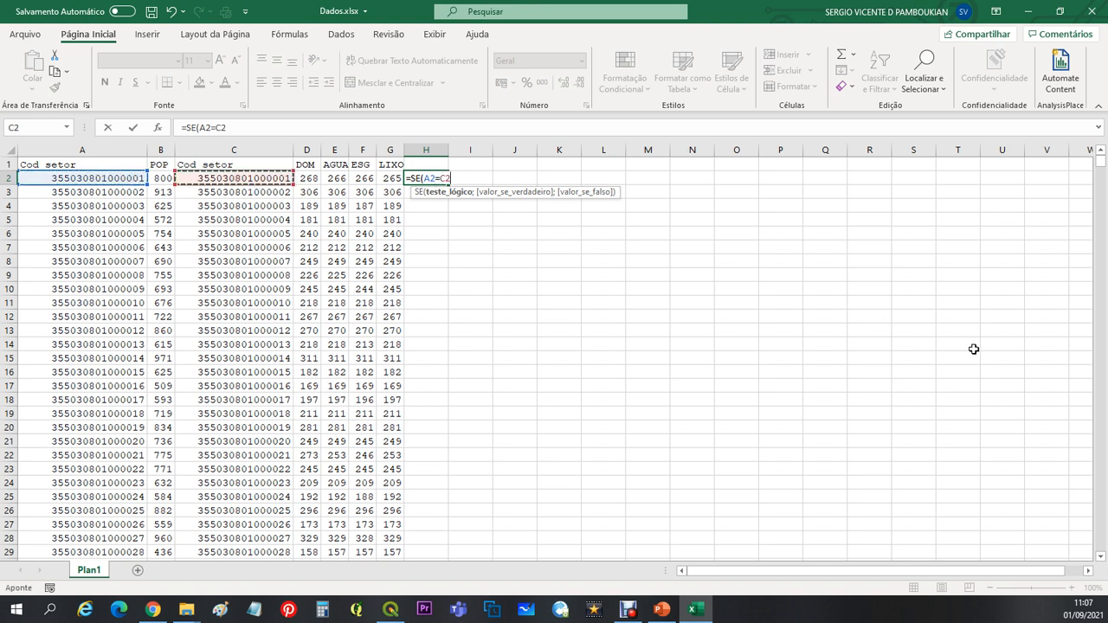
text(;)
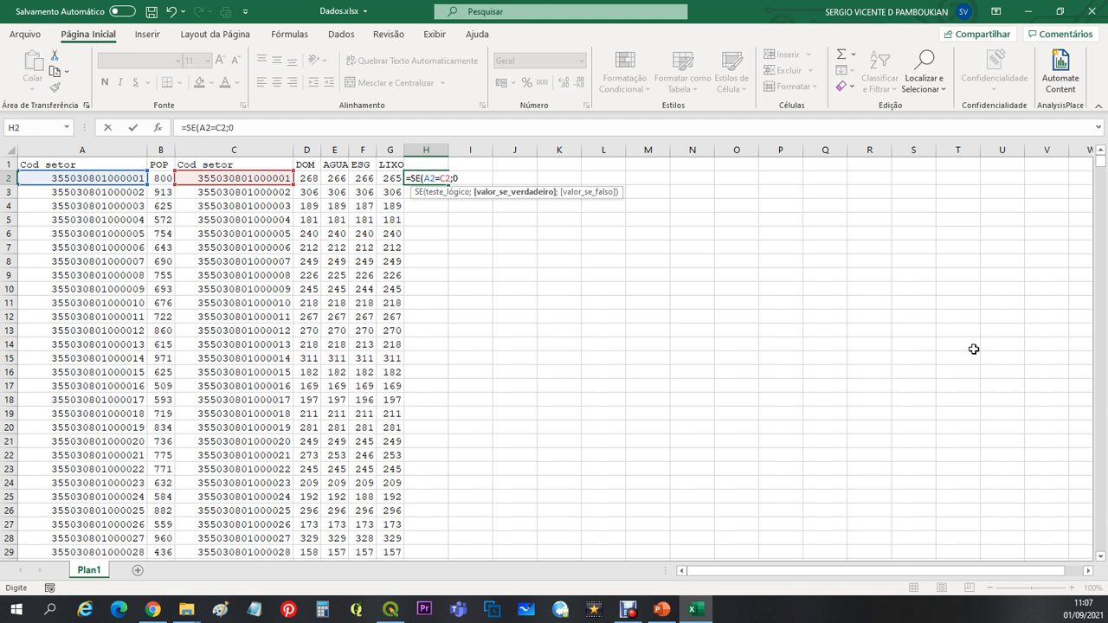
text(0;)
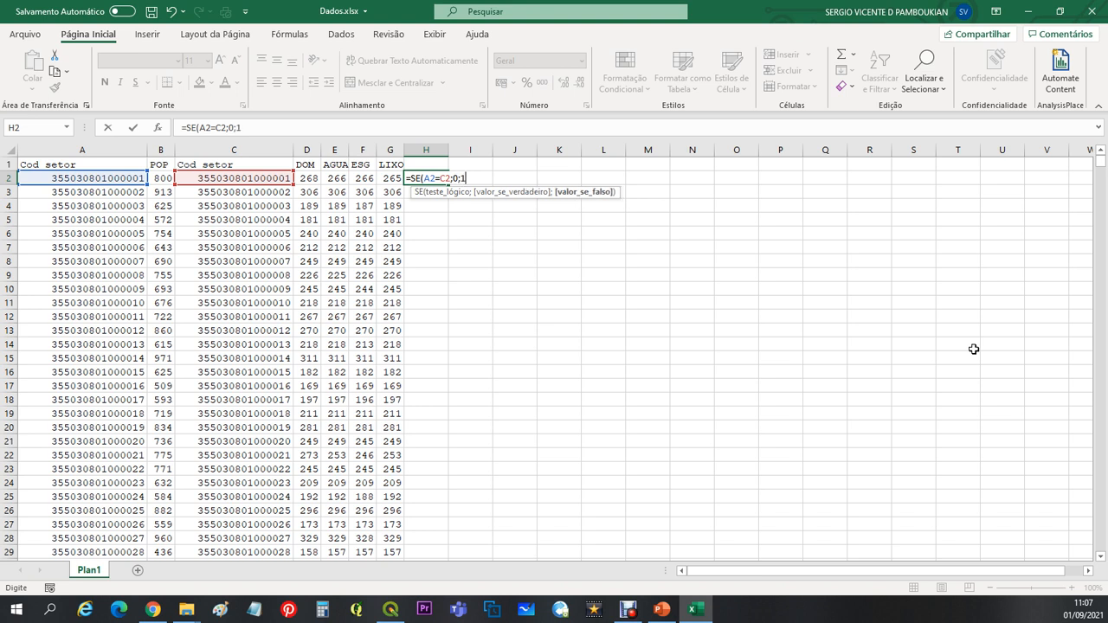
text(1))
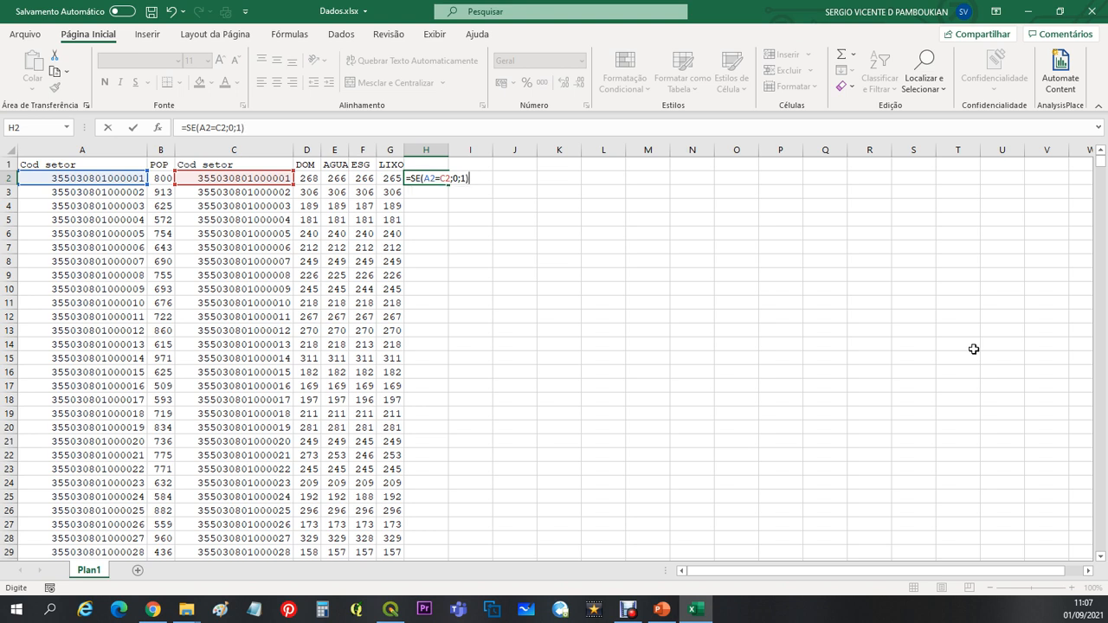
key(Return)
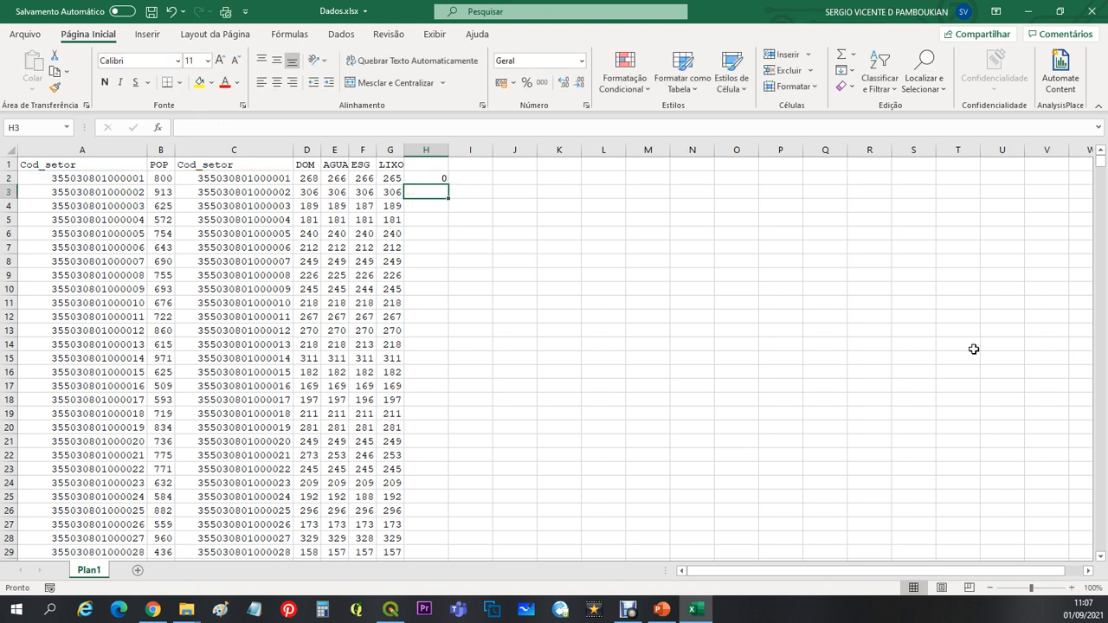
Step: Fill the comparison formula from H2 down column H for all sector rows
click(435, 179)
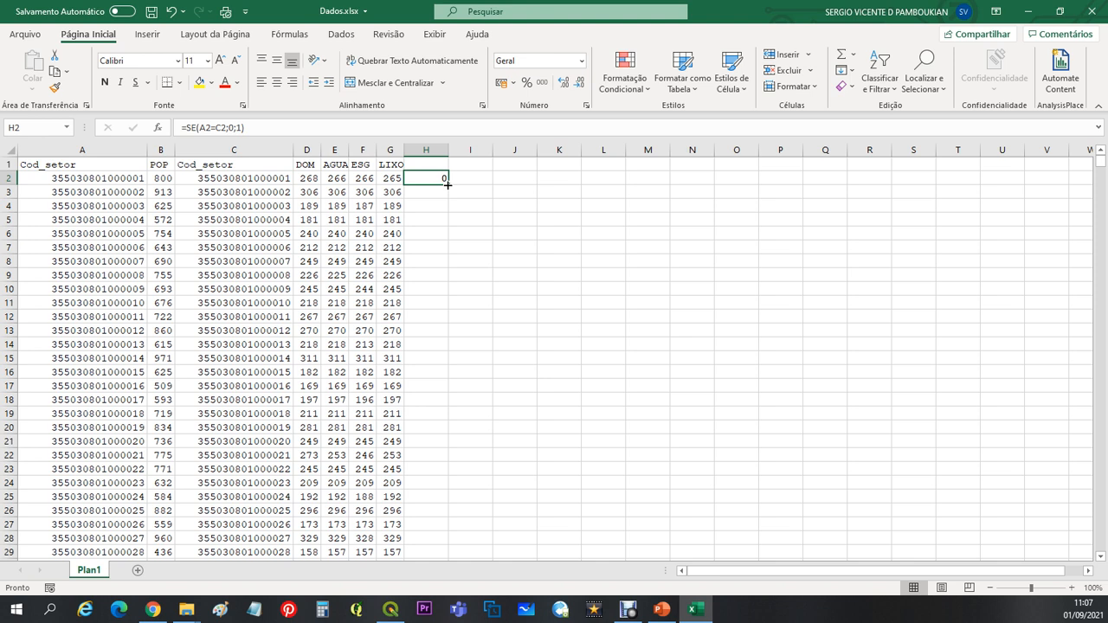
double_click(448, 184)
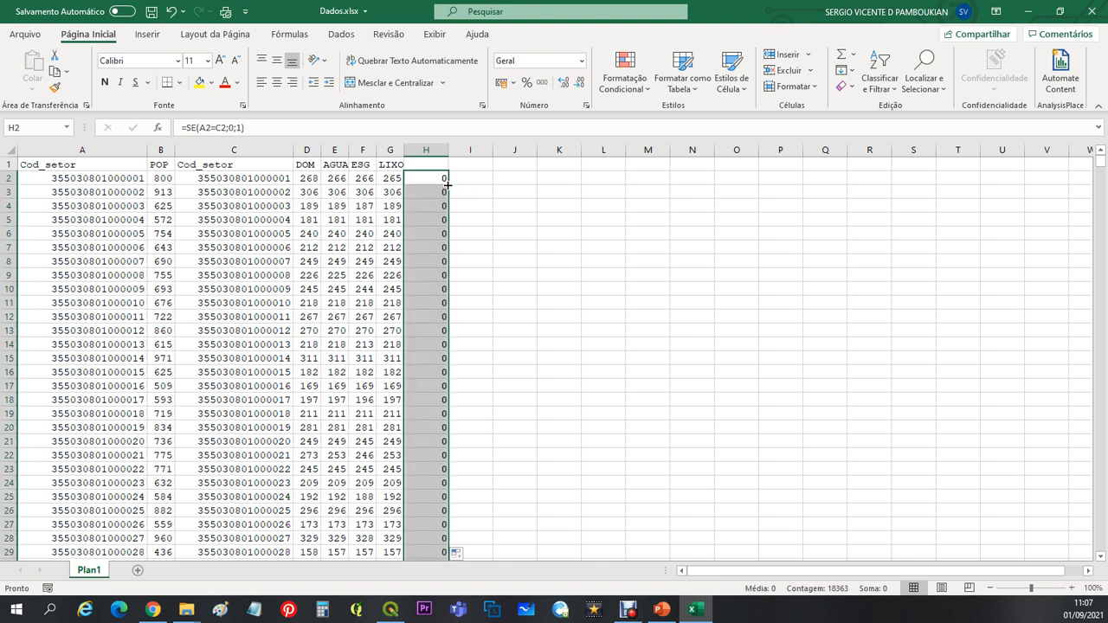
click(440, 163)
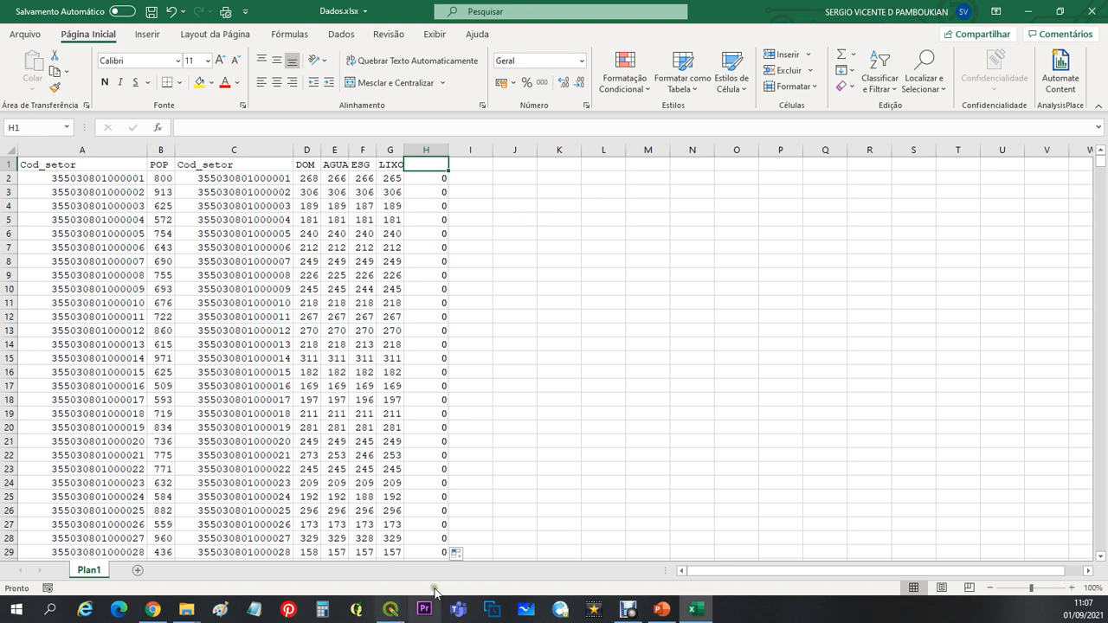
scroll(437, 329, down, 3)
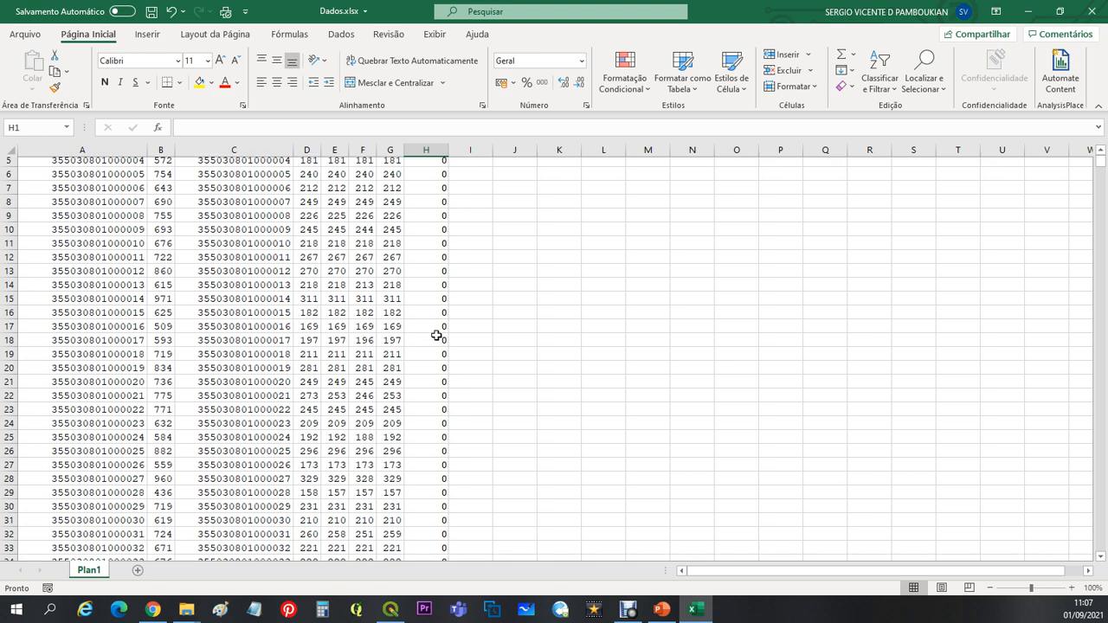
scroll(437, 337, down, 4)
scroll(438, 334, up, 7)
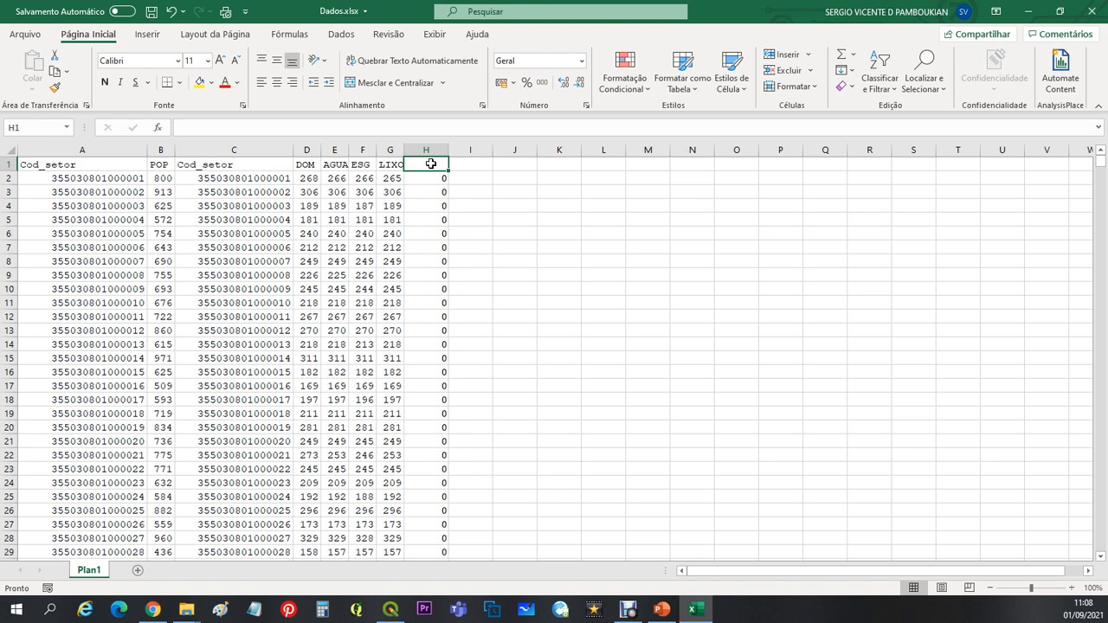
Step: Total the comparison column below its last row by entering =SOMA(H2;H18364) in cell H18365, and check the rows above
key(End)
key(Down)
key(End)
key(Down)
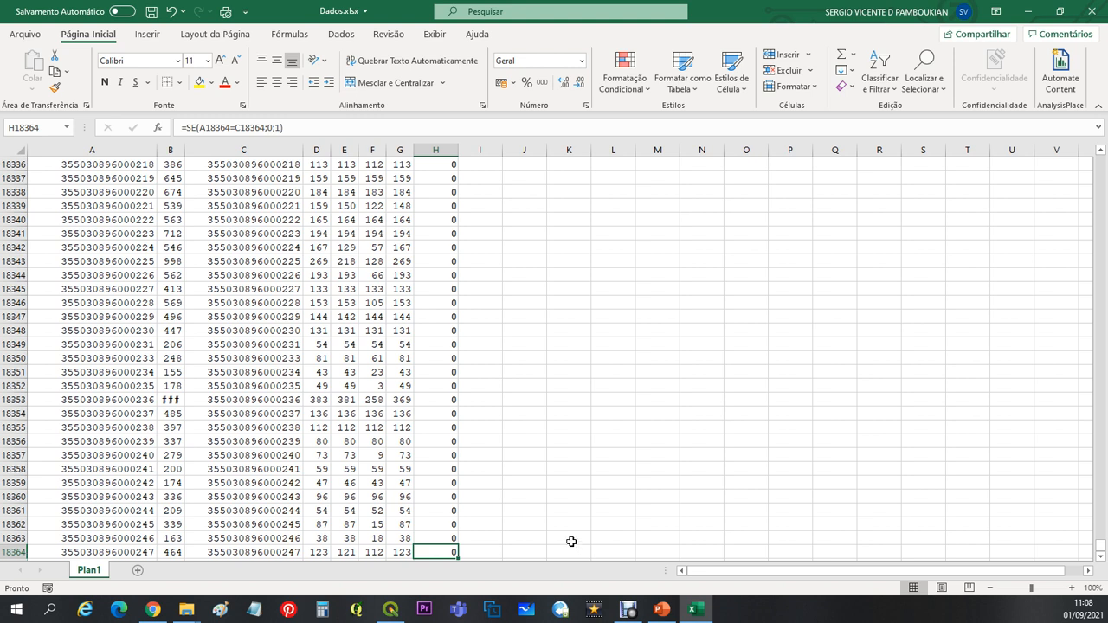
scroll(538, 509, down, 1)
click(436, 525)
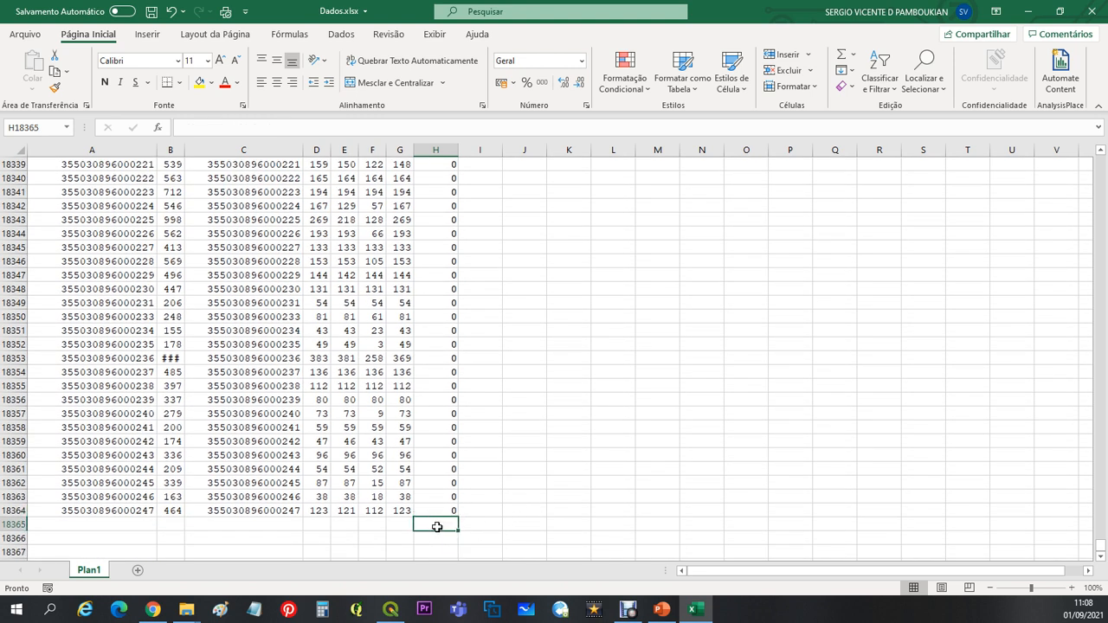
text(=soma)
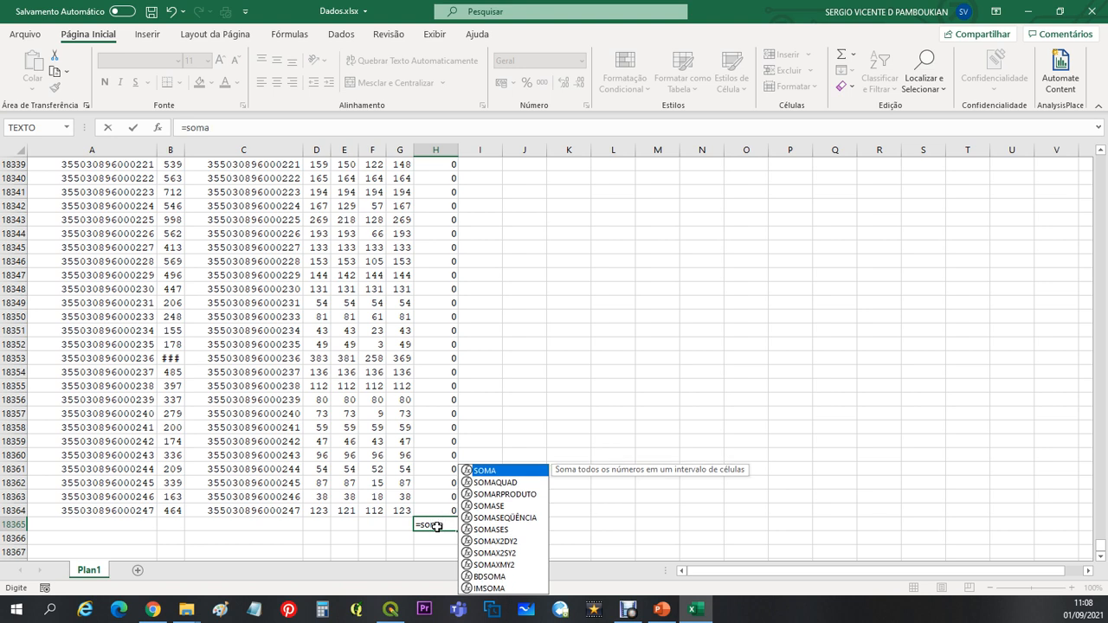
text(()
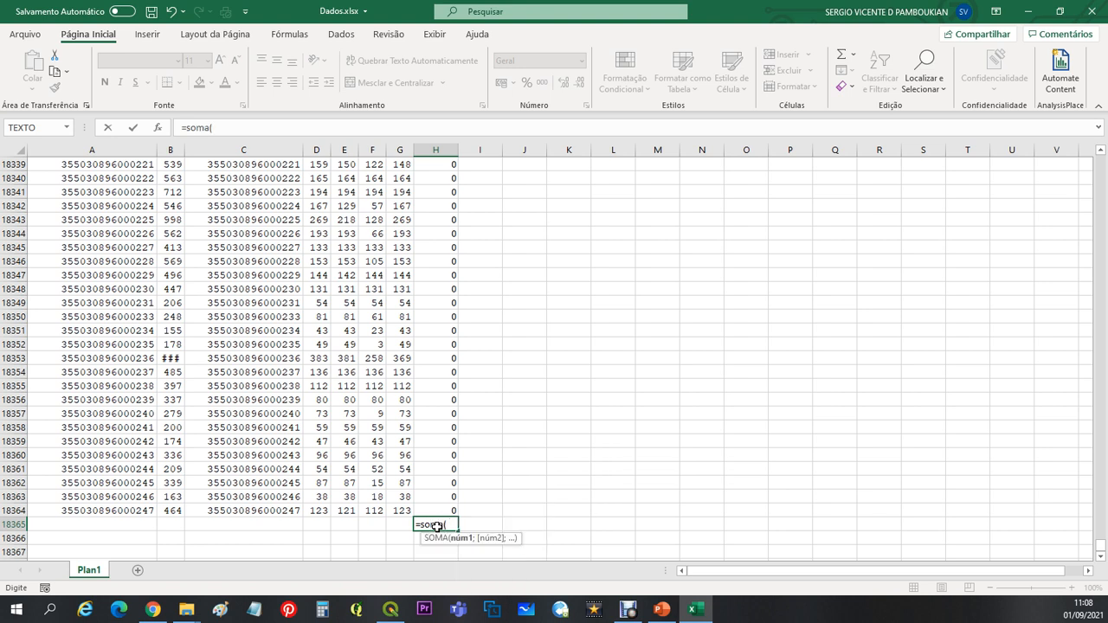
text(H)
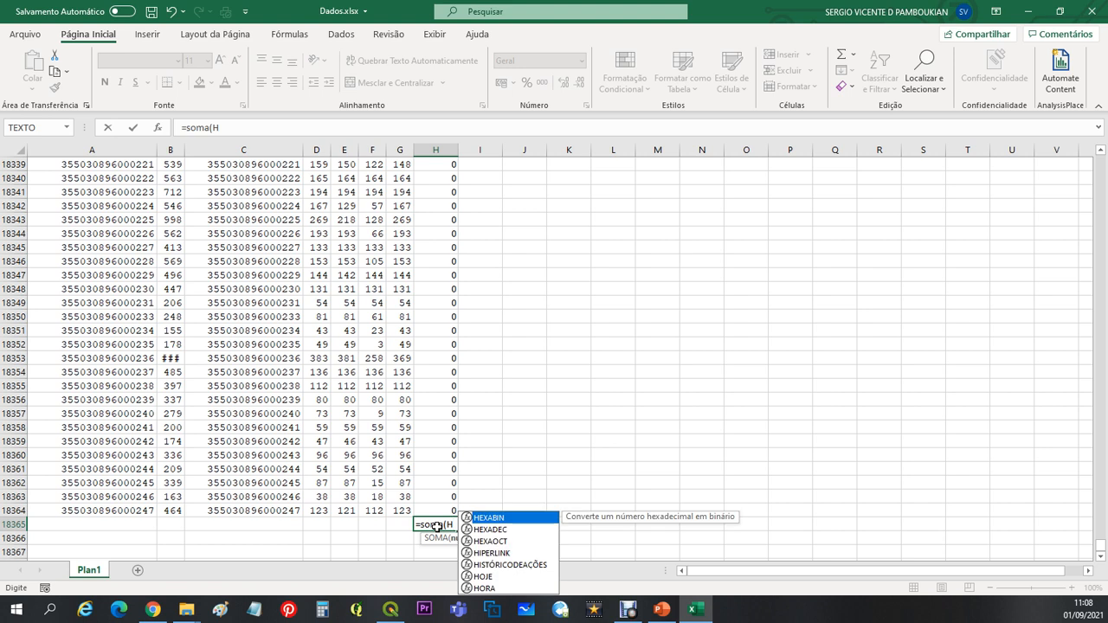
text(1)
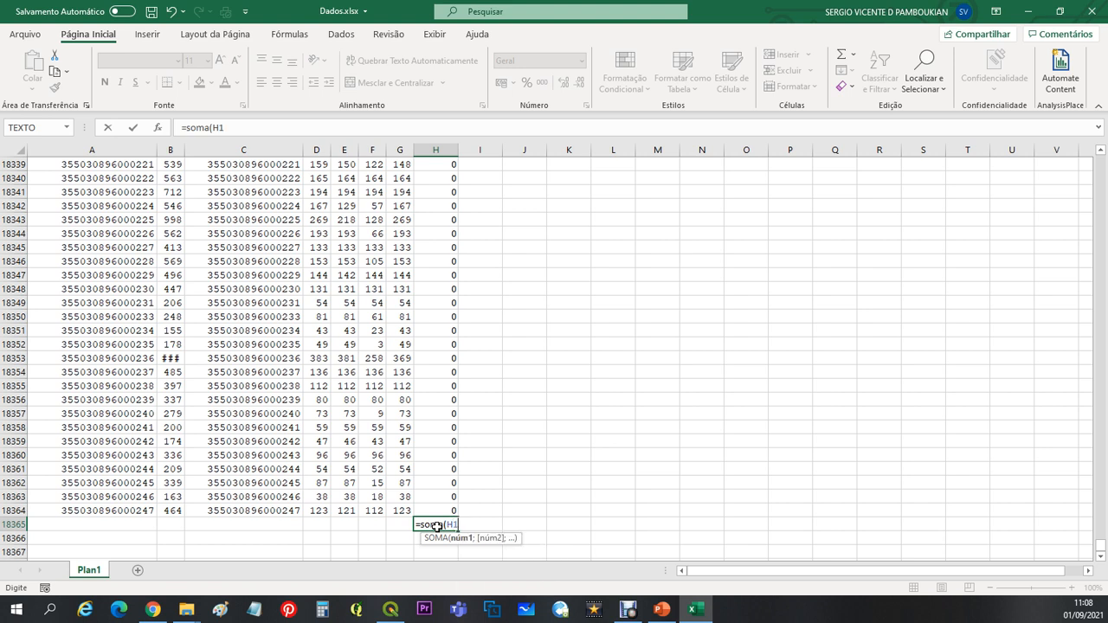
key(BackSpace)
text(2;)
click(438, 510)
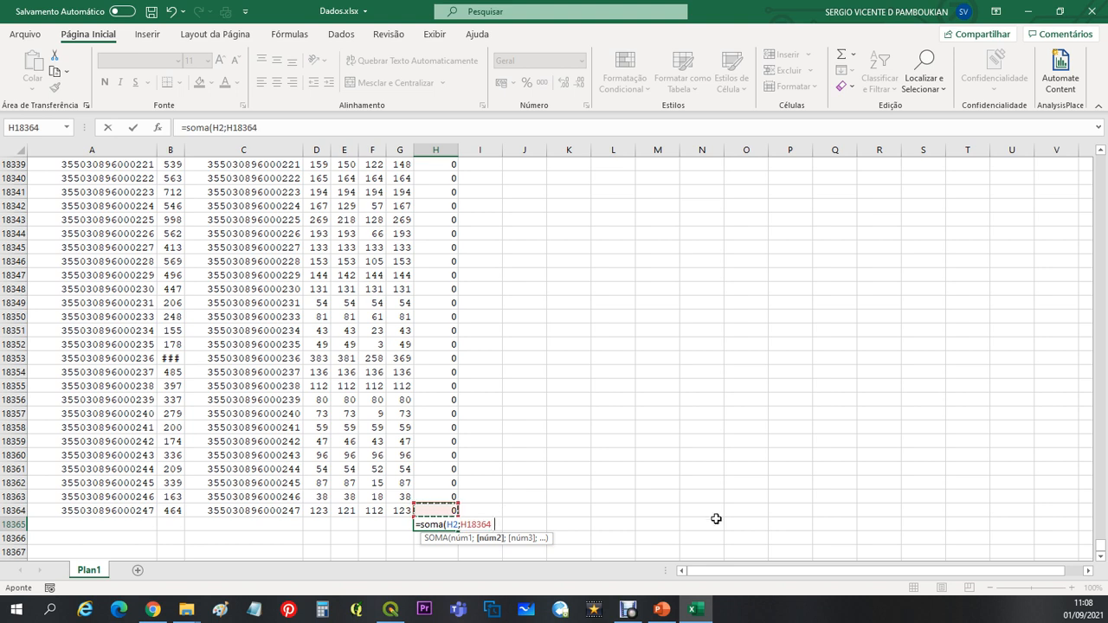
text())
key(Return)
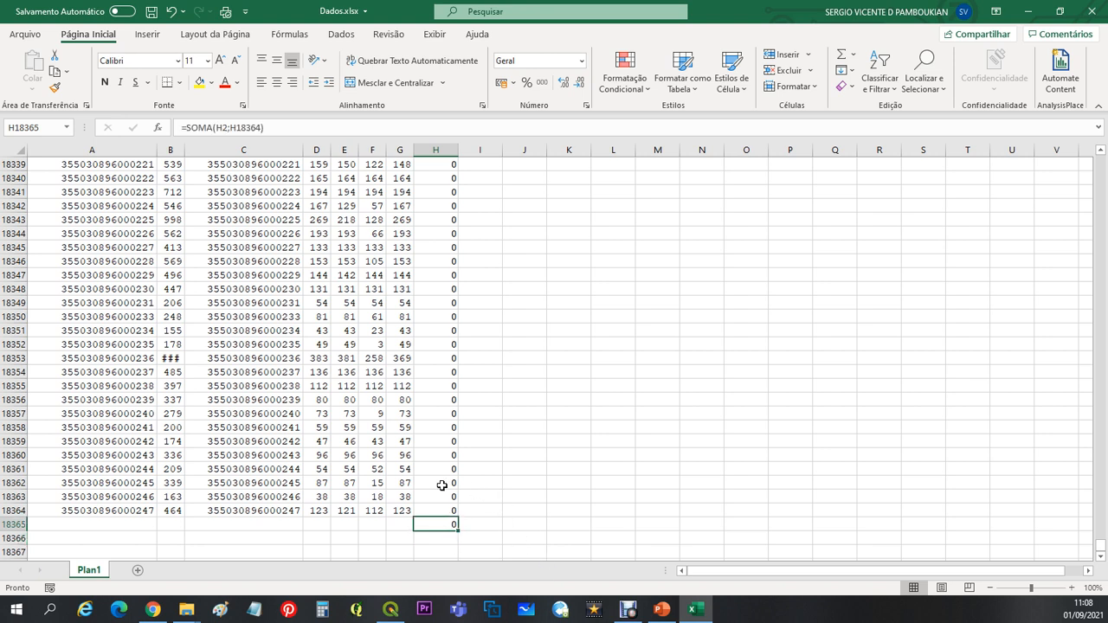
scroll(442, 485, up, 19)
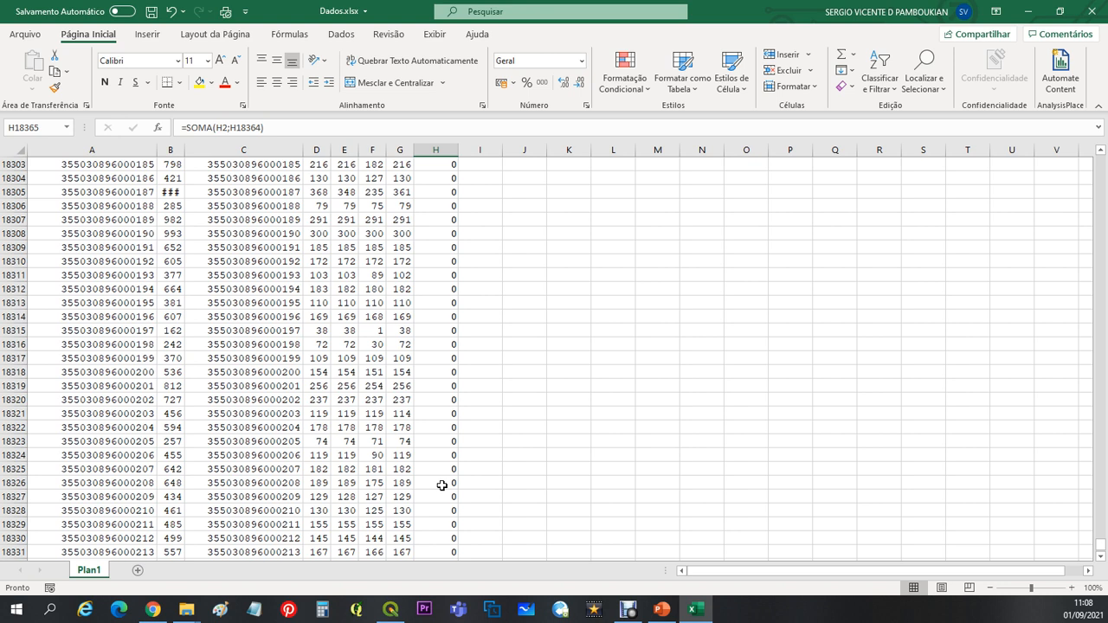
scroll(441, 486, down, 20)
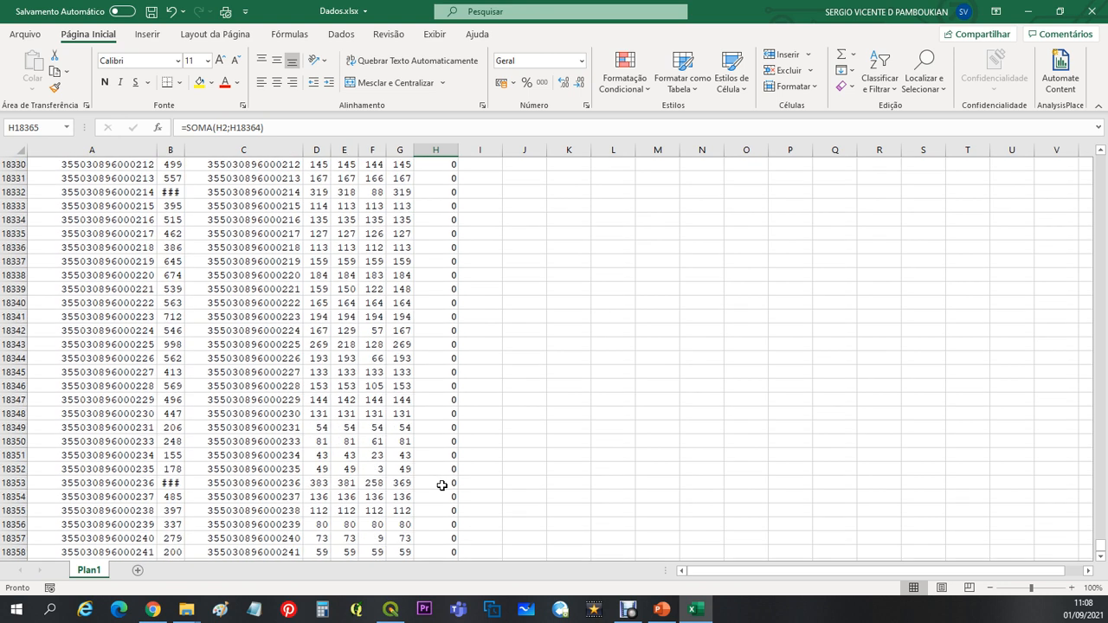
scroll(441, 485, down, 3)
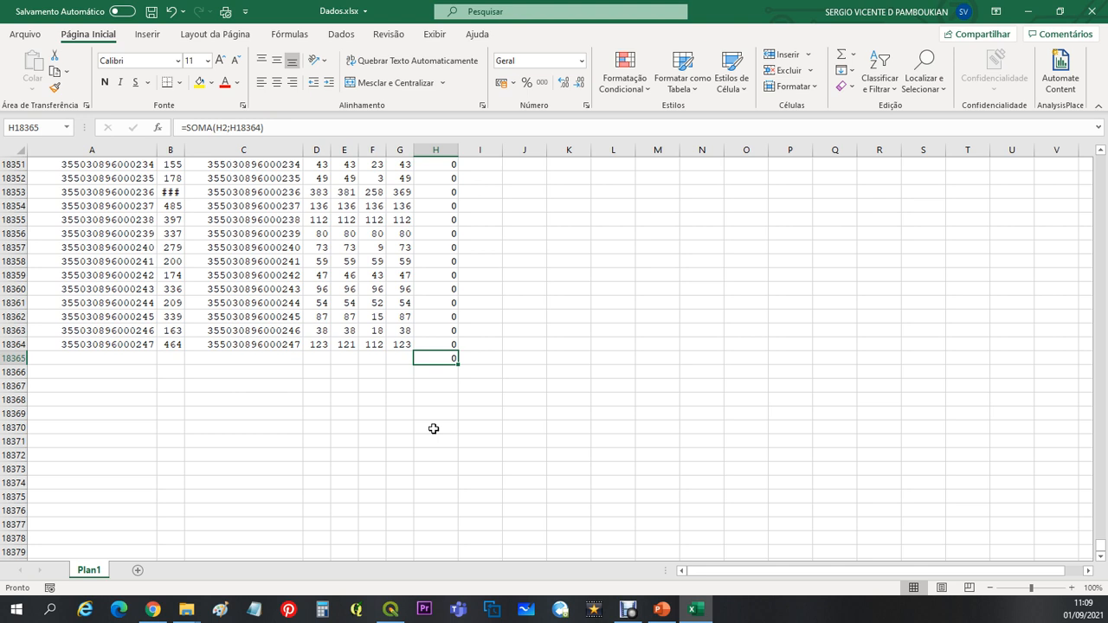
Step: Delete the comparison helper column H from the sheet
key(End)
key(Up)
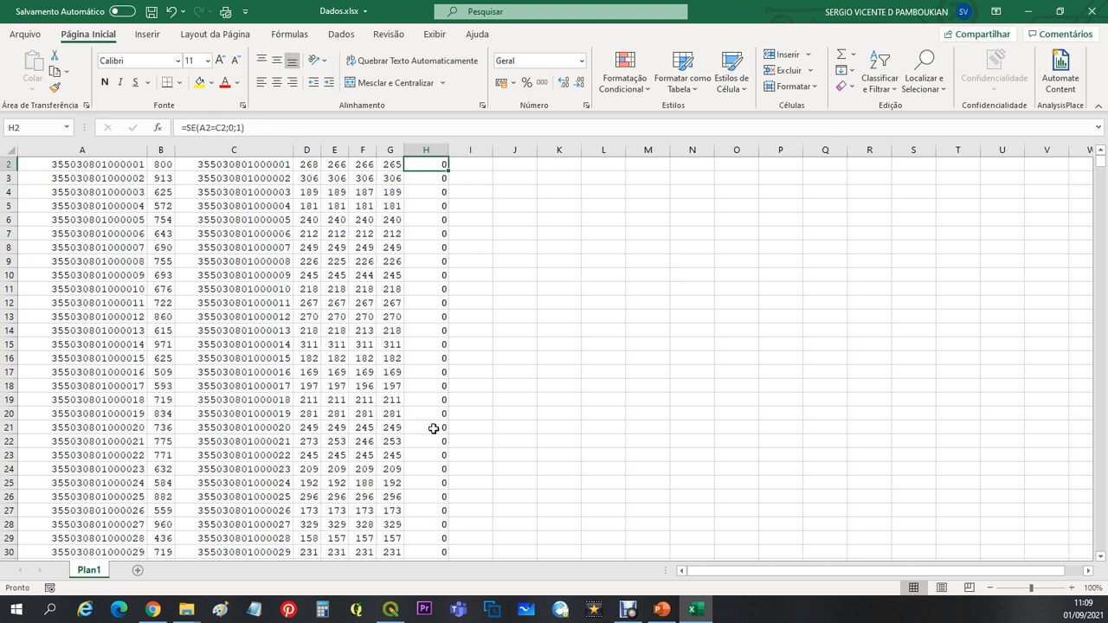
scroll(411, 329, up, 1)
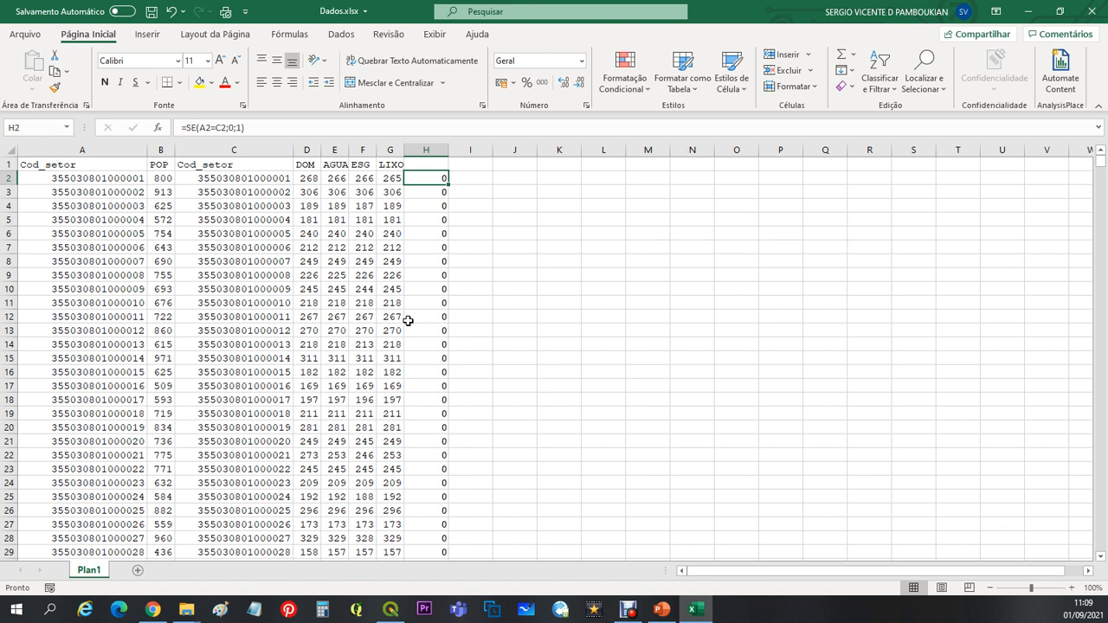
click(428, 151)
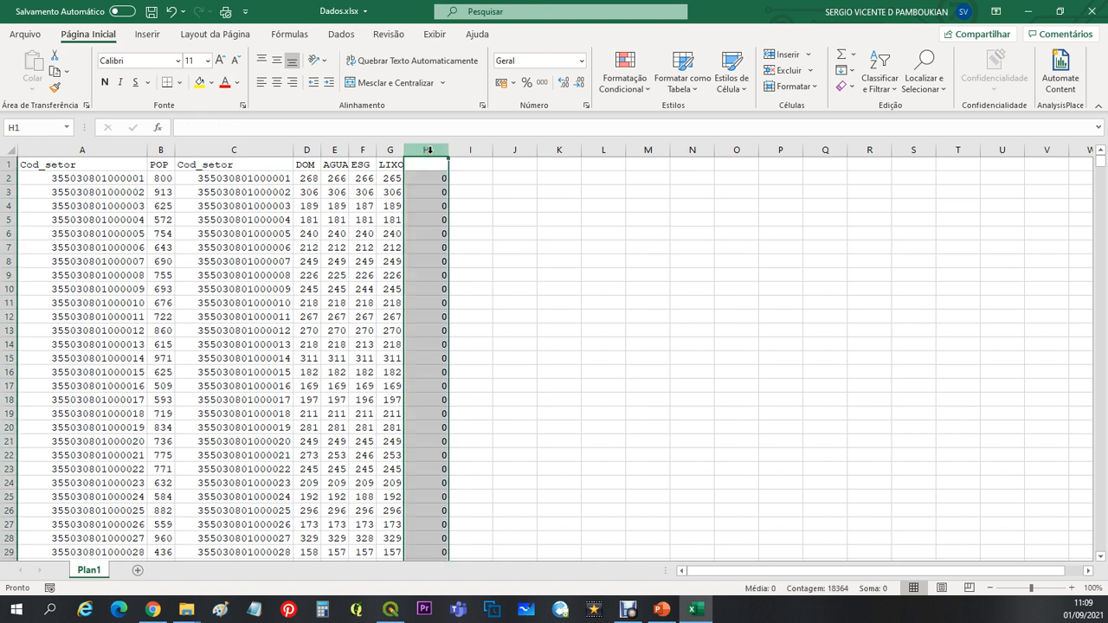
right_click(429, 151)
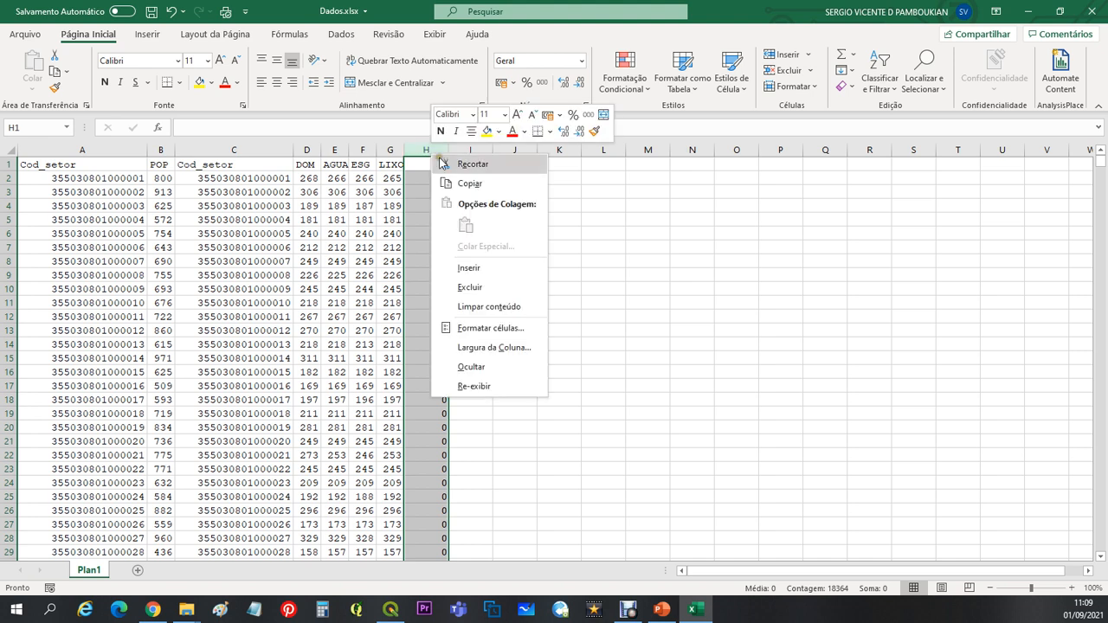
click(474, 289)
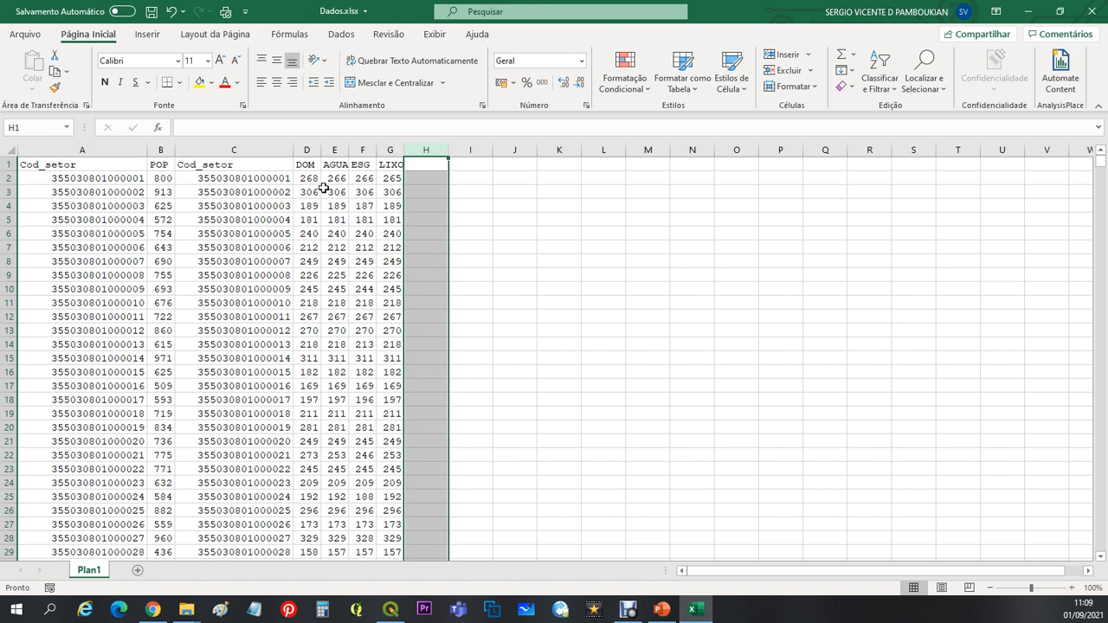
Step: Delete the duplicate Cod_setor column C and save the workbook
click(243, 151)
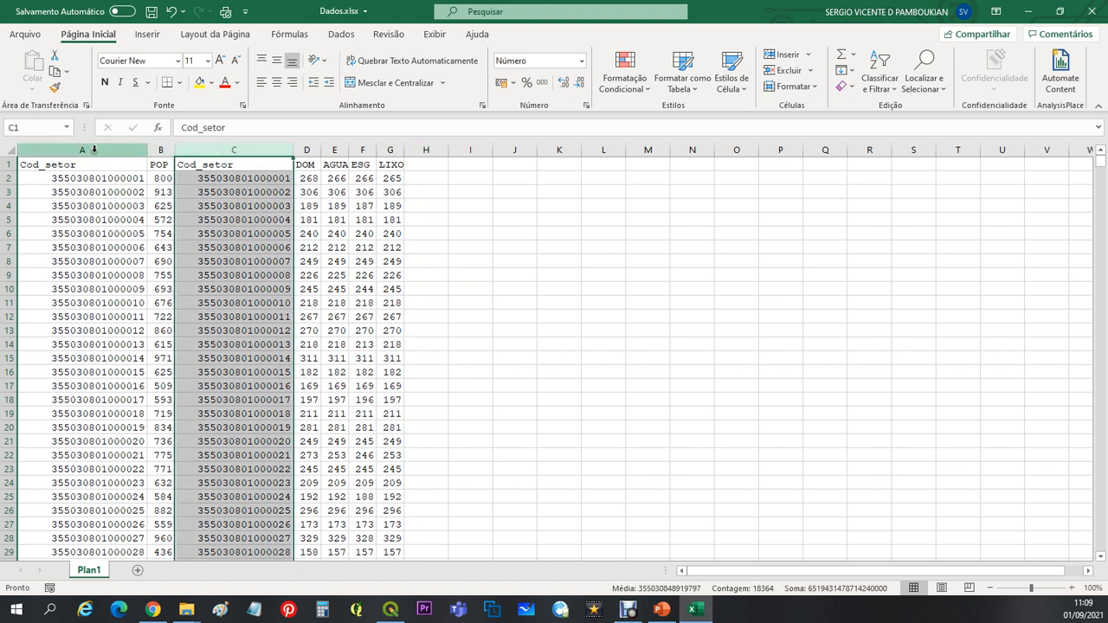
right_click(261, 147)
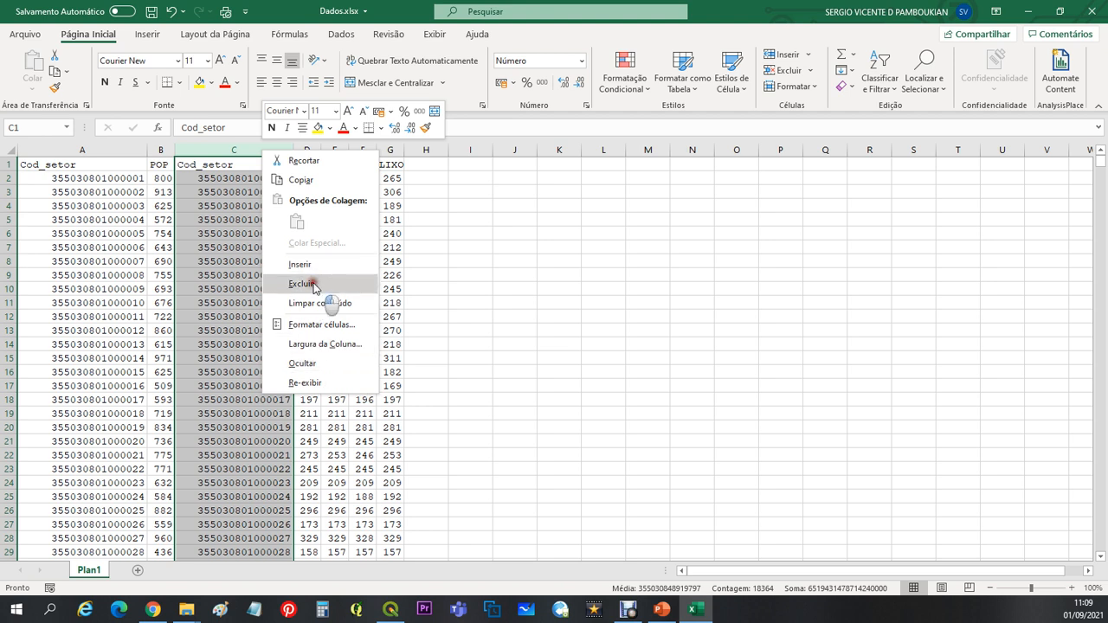
click(315, 286)
click(46, 167)
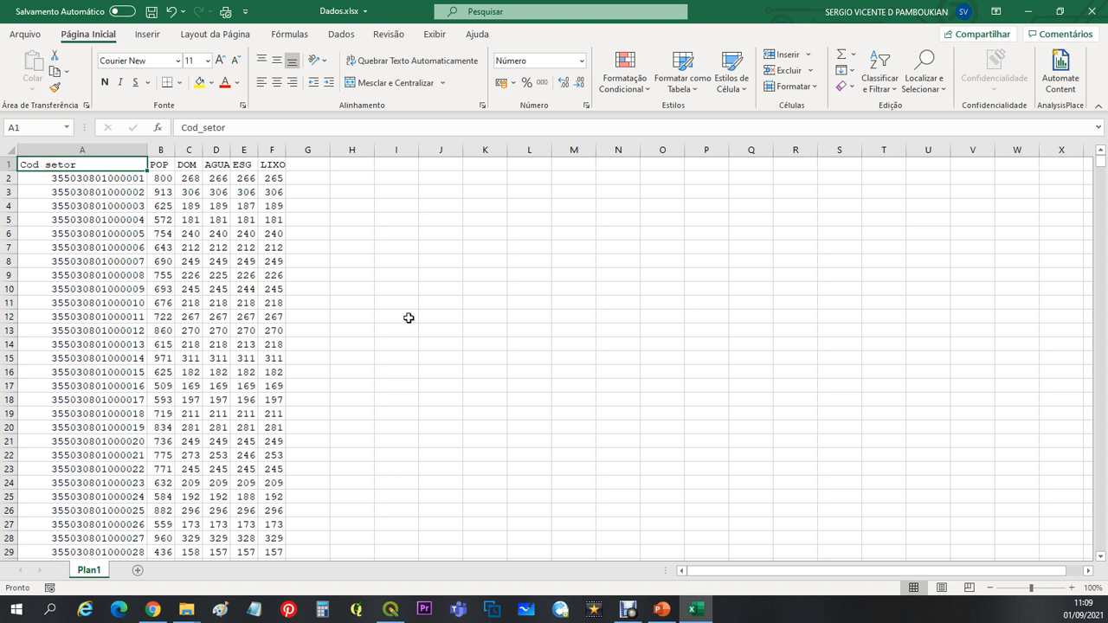
click(151, 13)
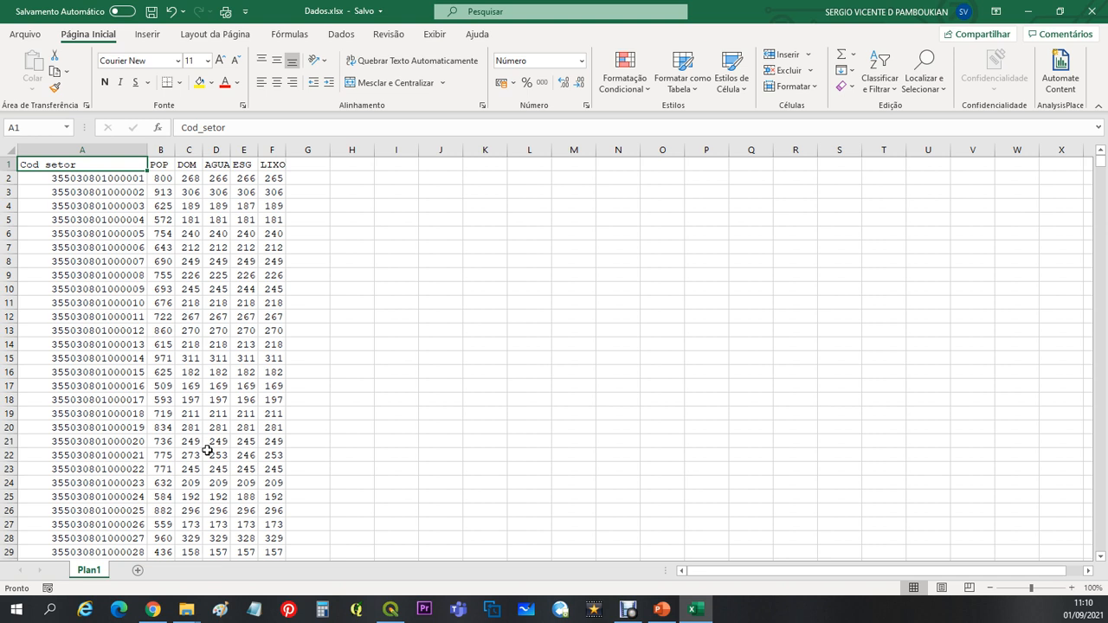
Step: Widen the POP column B so its four-digit population values fit
scroll(208, 450, down, 17)
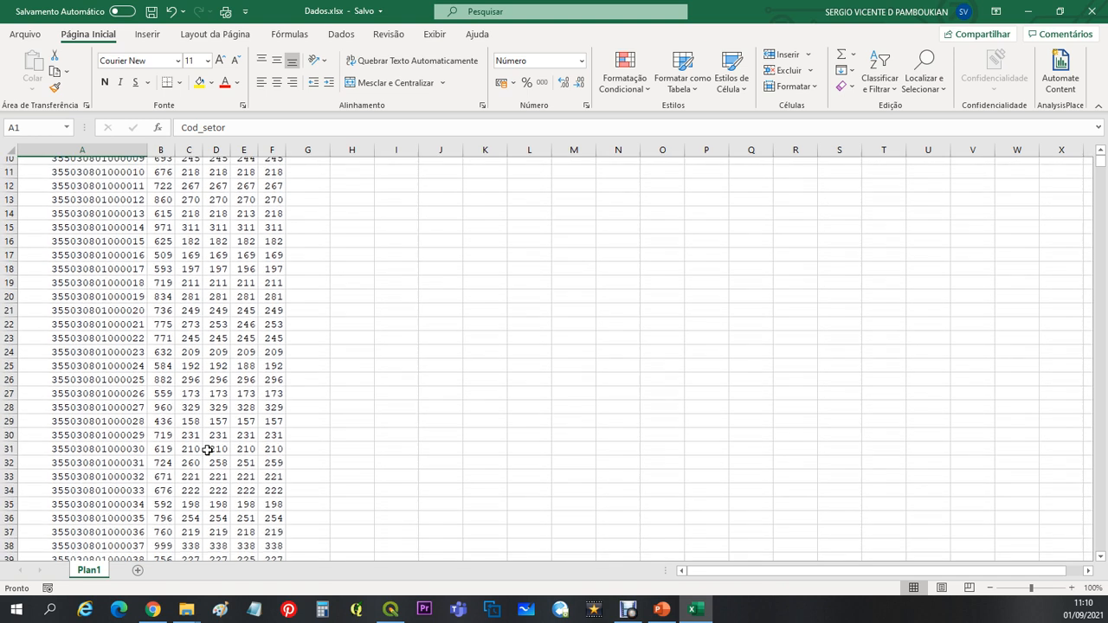
scroll(208, 450, down, 2)
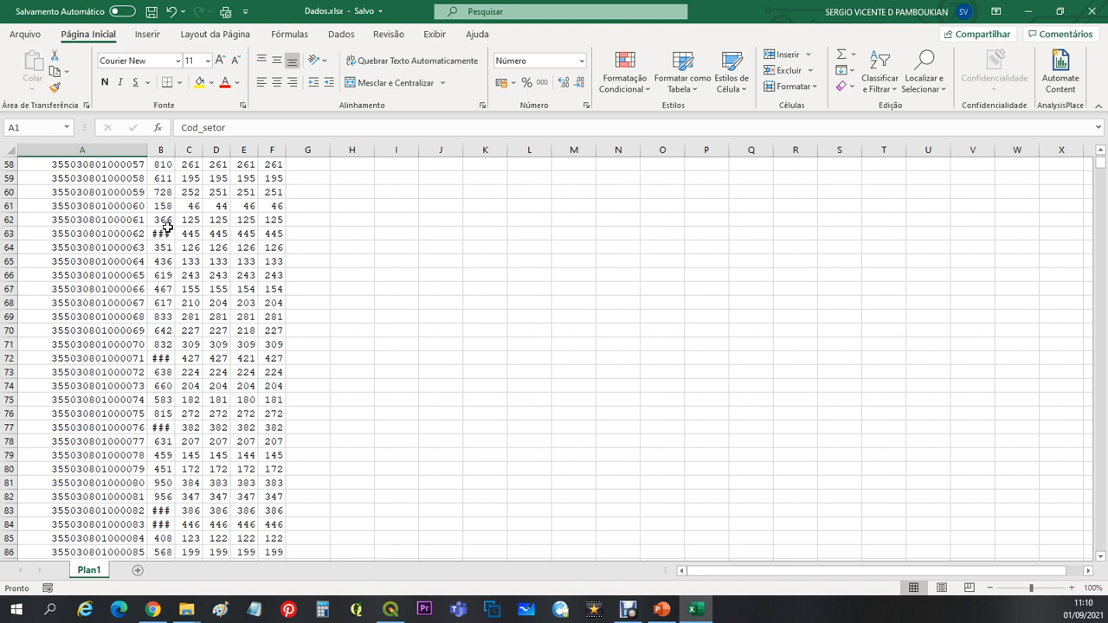
drag(174, 150, 184, 150)
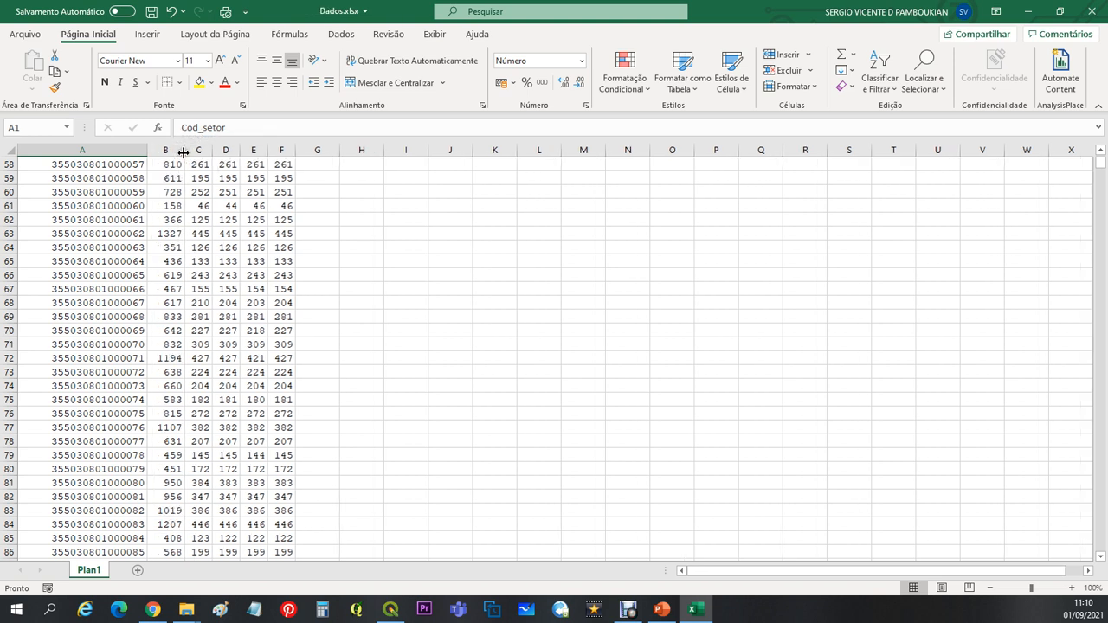
Step: Look through the sector rows for non-numeric entries and examine the X cells in rows 243, 252 and 253
scroll(251, 406, down, 7)
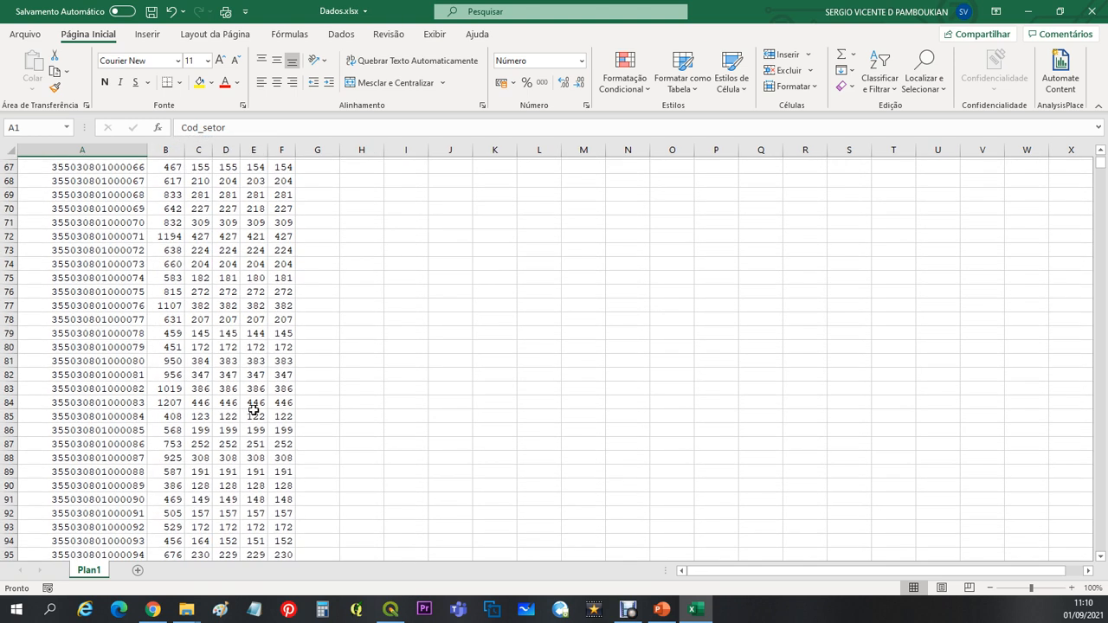
scroll(251, 414, down, 13)
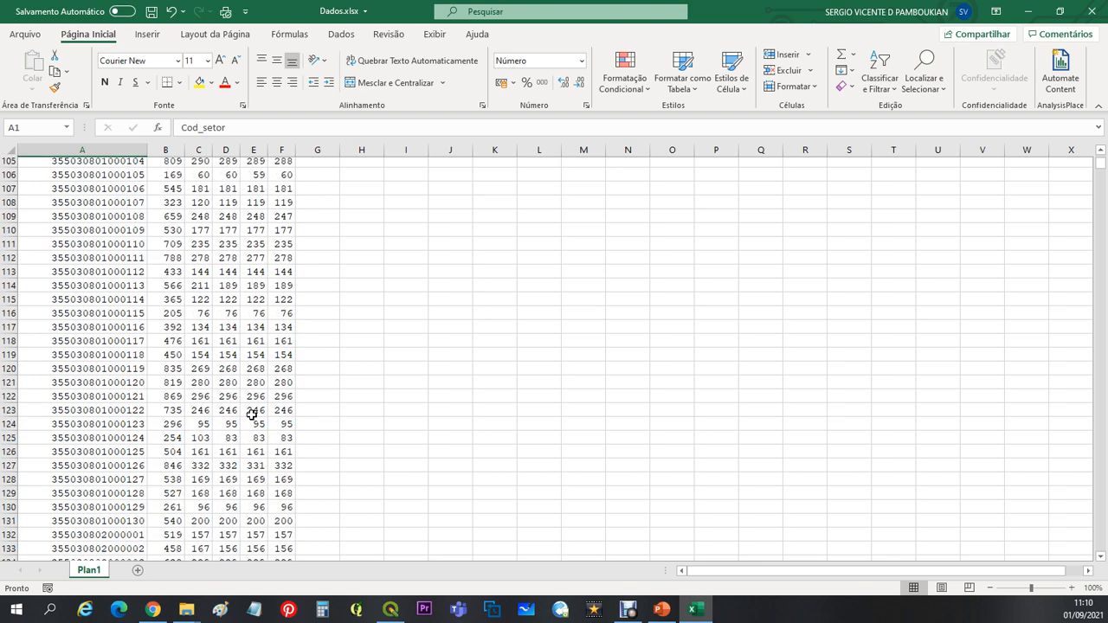
scroll(251, 415, down, 11)
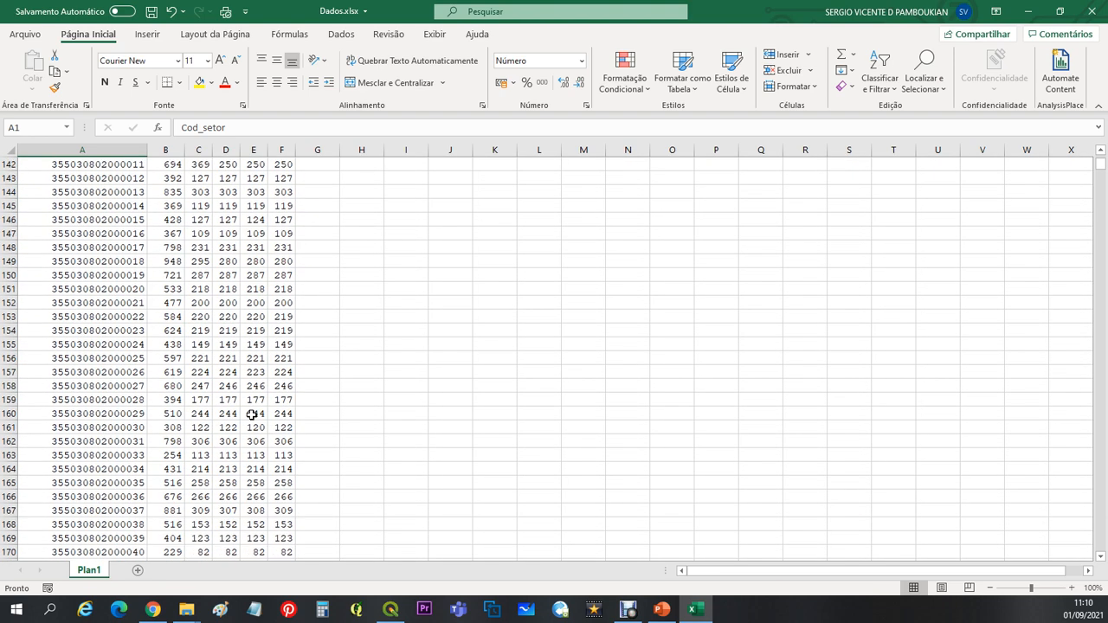
scroll(251, 415, down, 20)
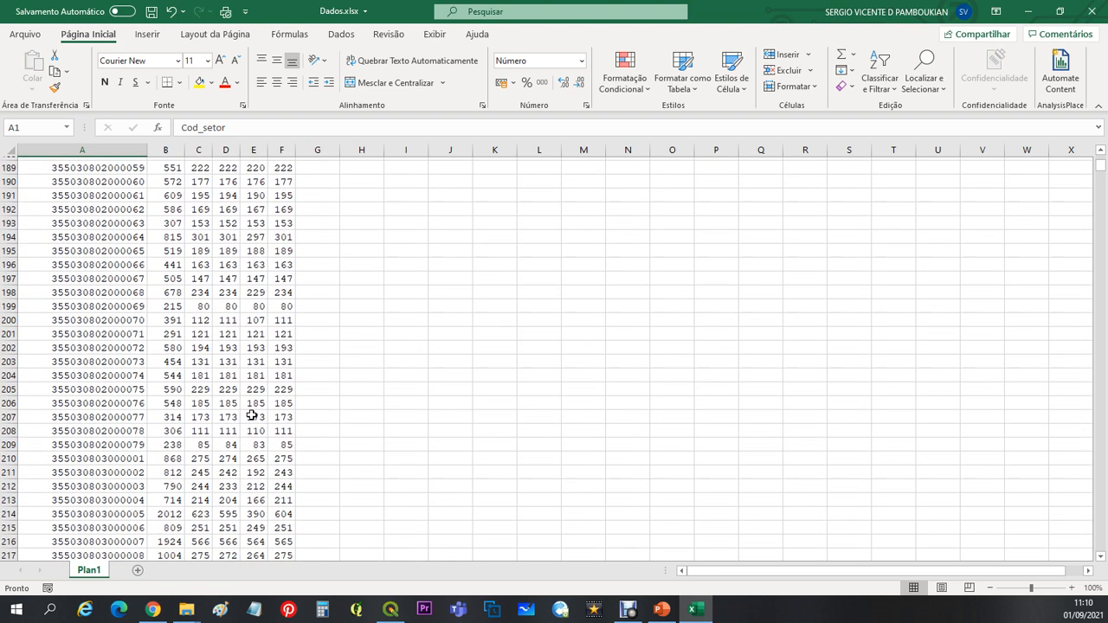
scroll(252, 415, down, 7)
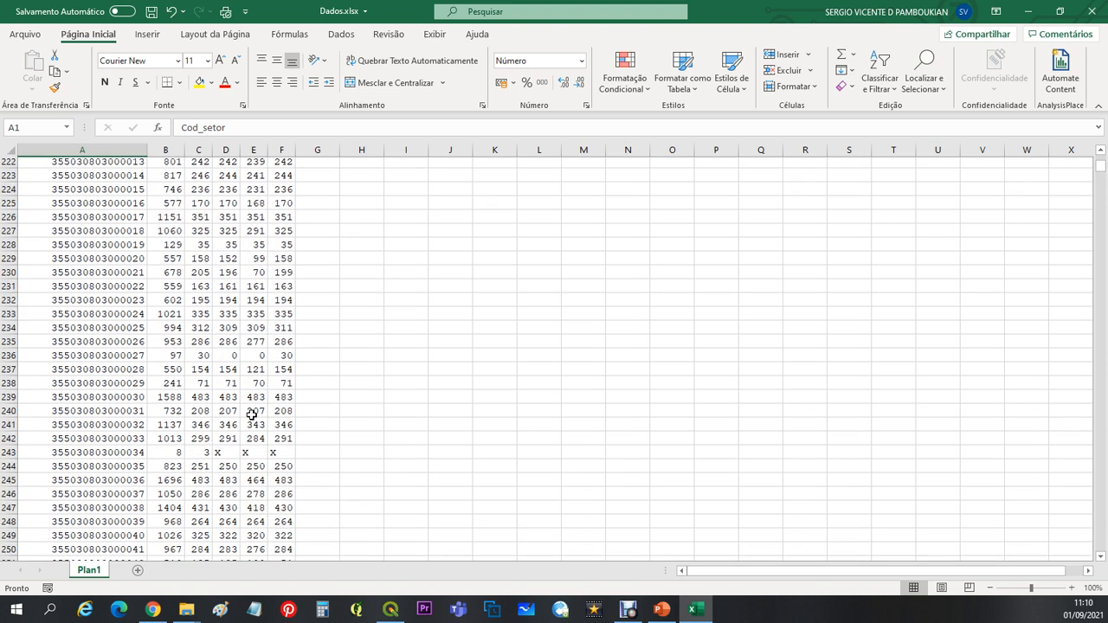
scroll(251, 415, down, 1)
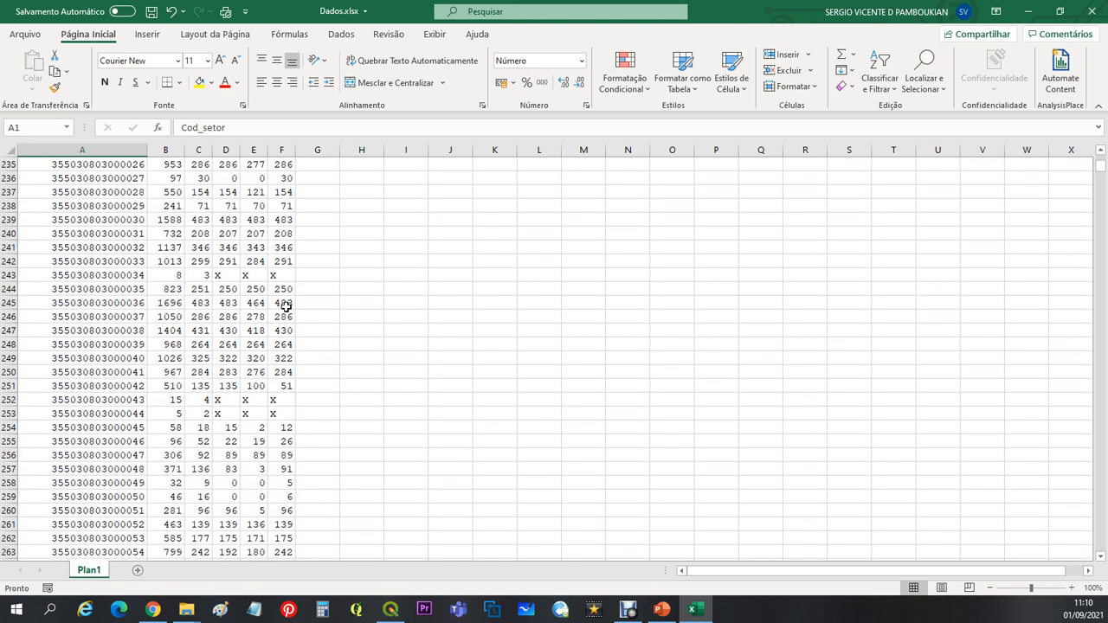
click(227, 277)
click(254, 276)
click(279, 275)
click(255, 276)
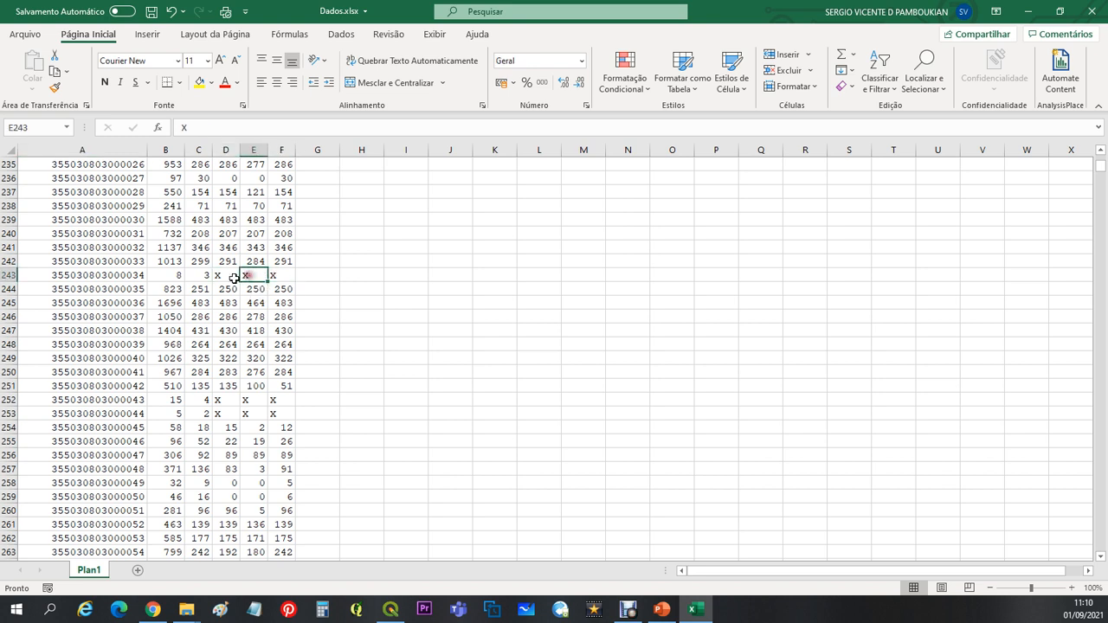
click(222, 277)
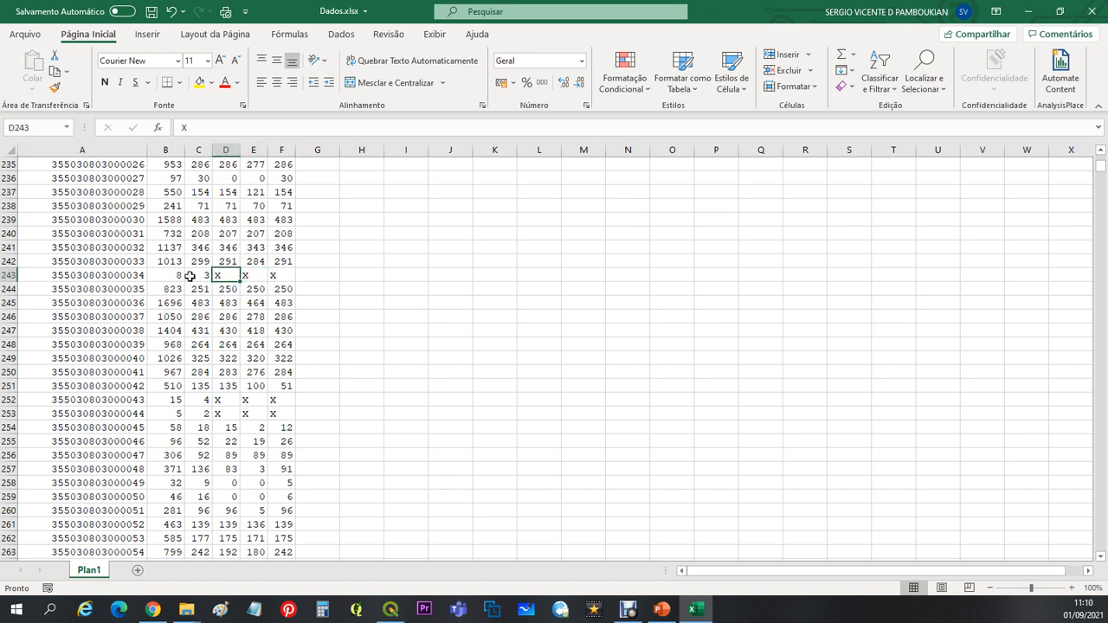
click(116, 276)
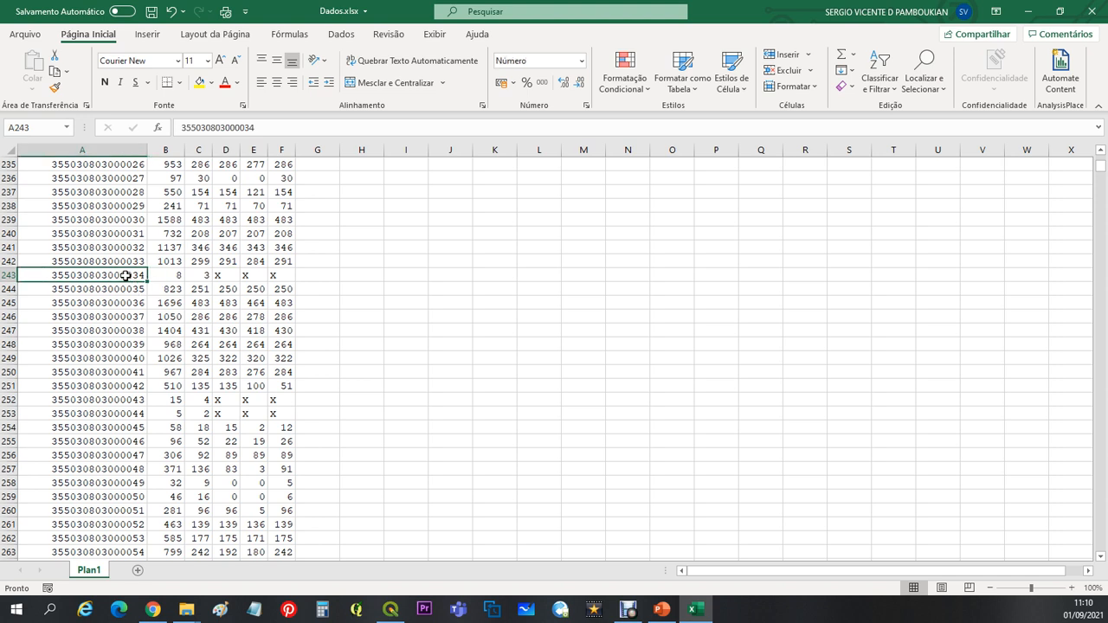
click(227, 275)
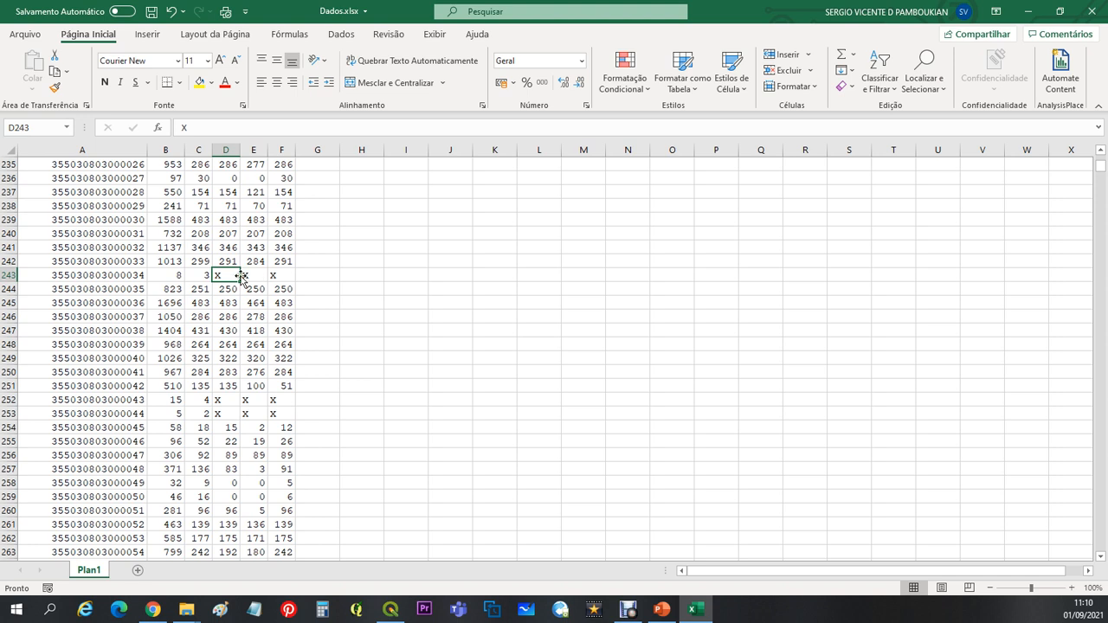
click(225, 400)
click(225, 415)
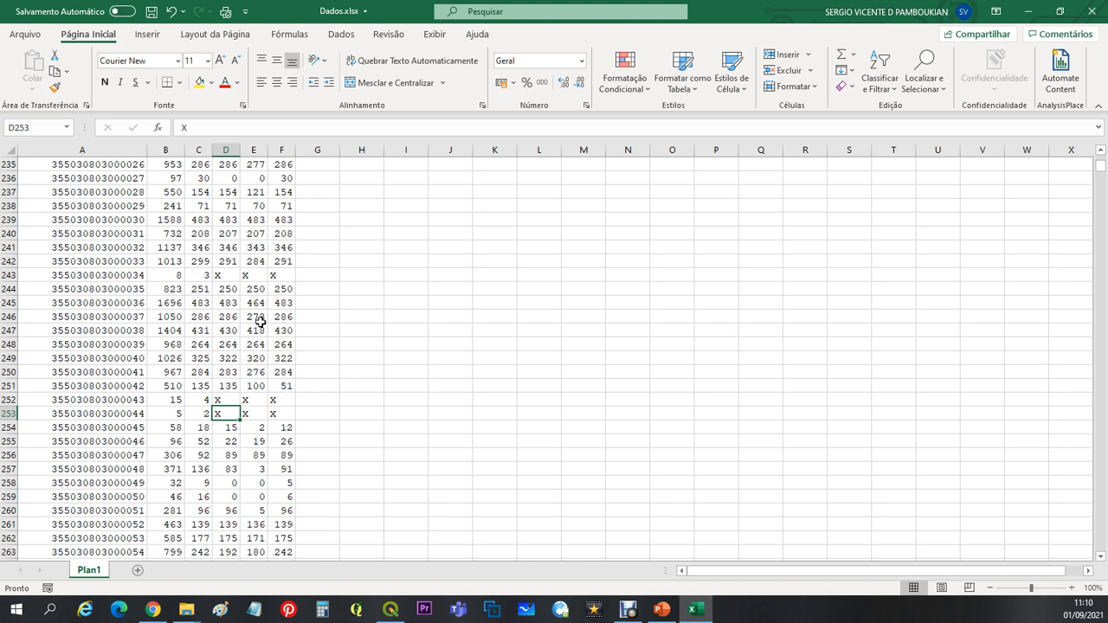
Step: Replace the X entries in D243, E243 and F243 with 0
click(231, 275)
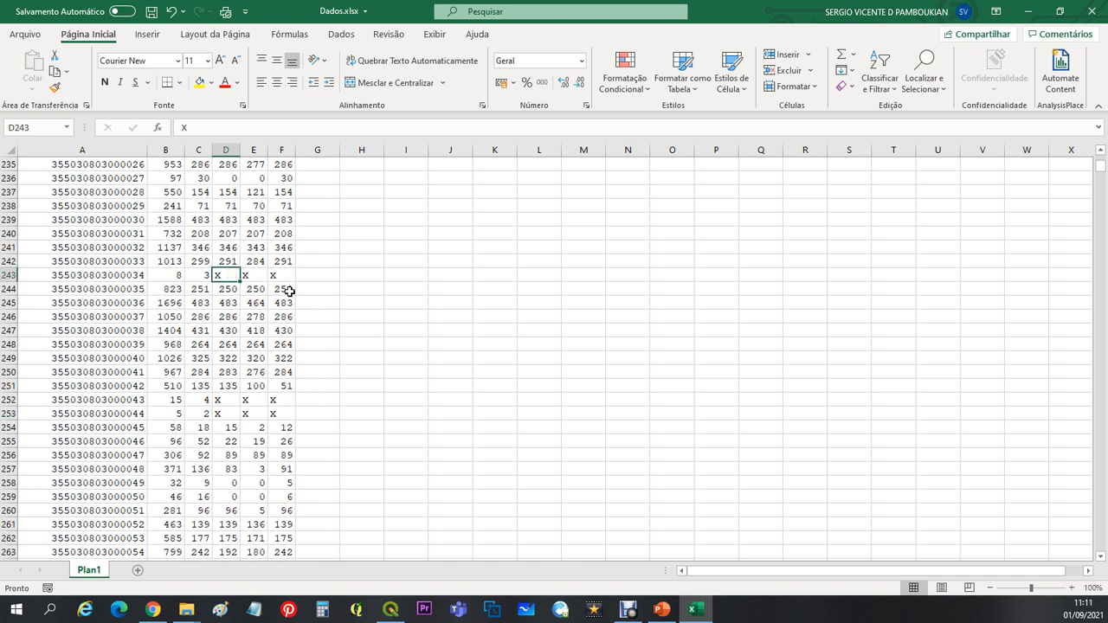
text(0)
key(Tab)
text(0)
key(Tab)
text(0)
key(Tab)
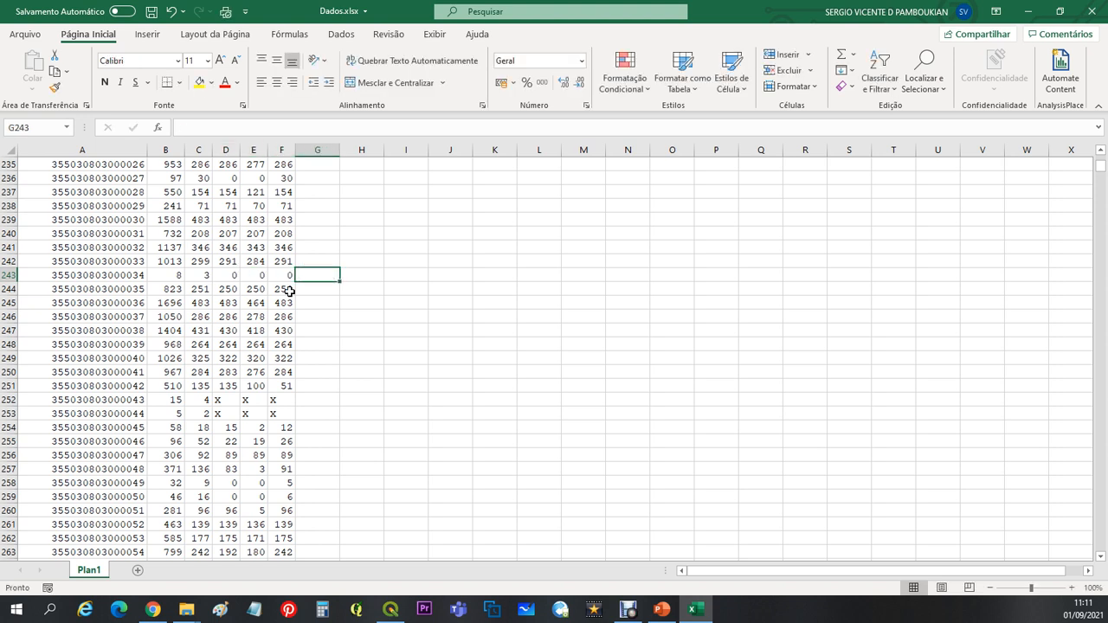
Step: Examine the values in row 243 across POP, DOM, AGUA, ESG and LIXO
key(Left)
key(Left)
key(Left)
key(Left)
key(Left)
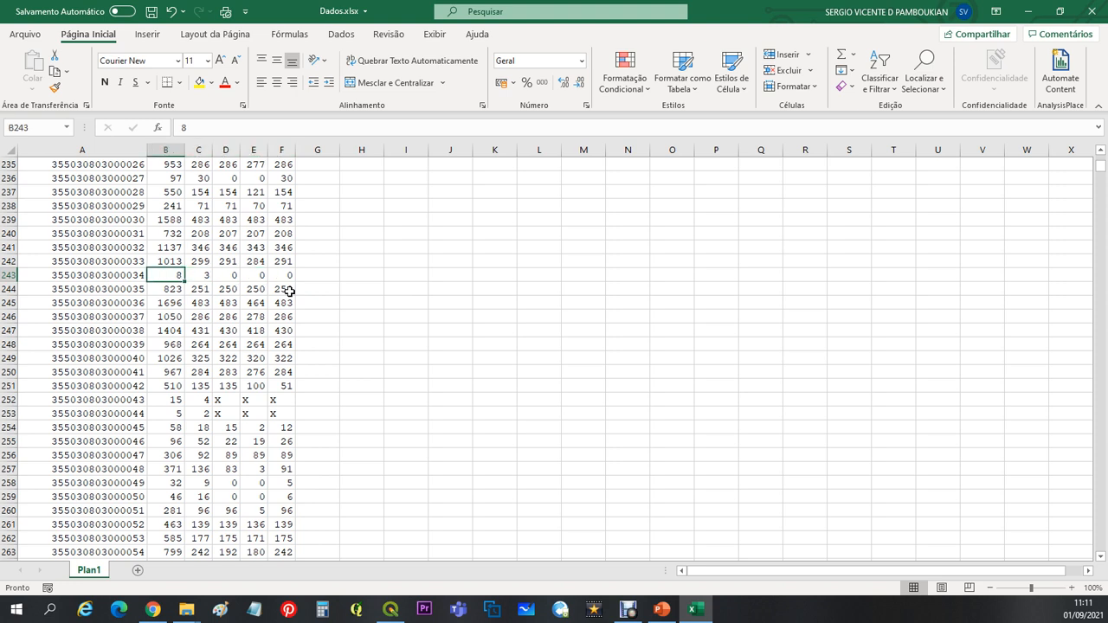
key(Right)
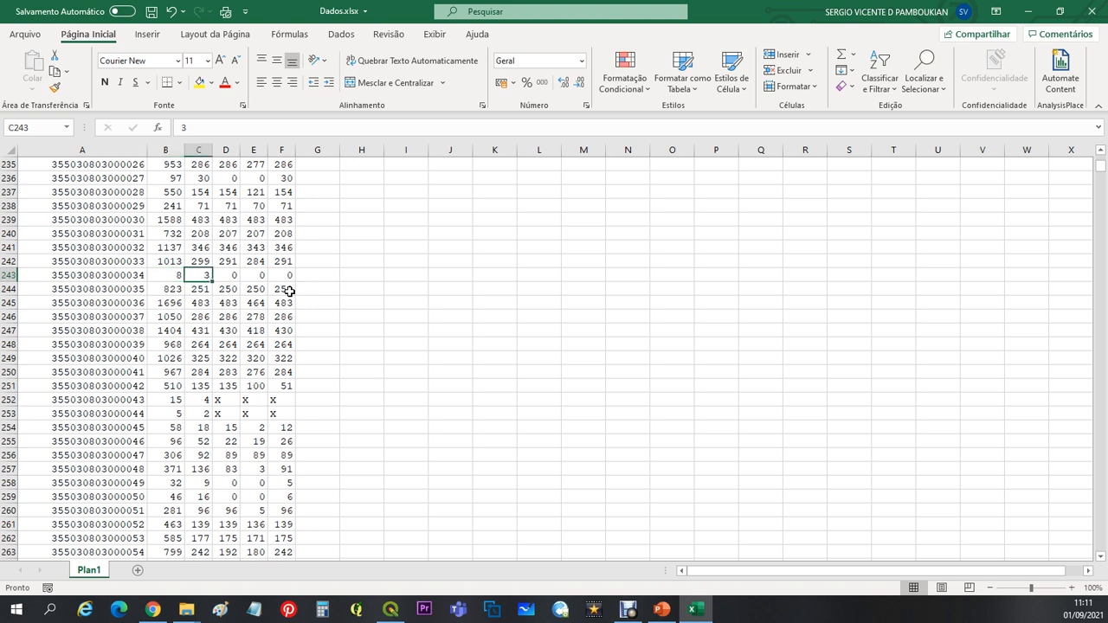
key(Right)
key(Right)
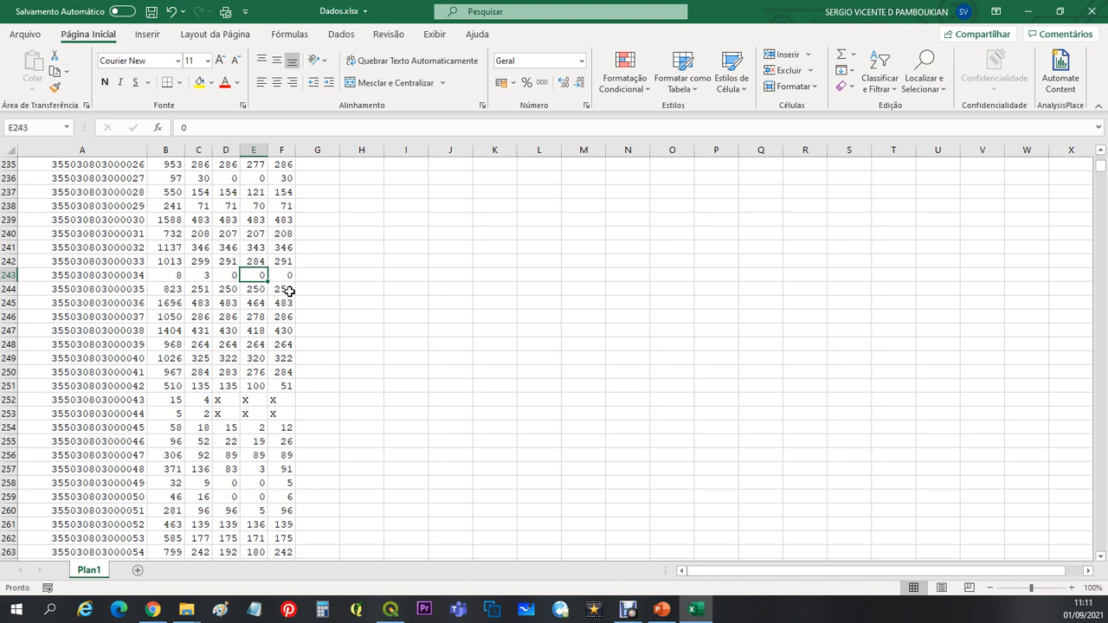
key(Right)
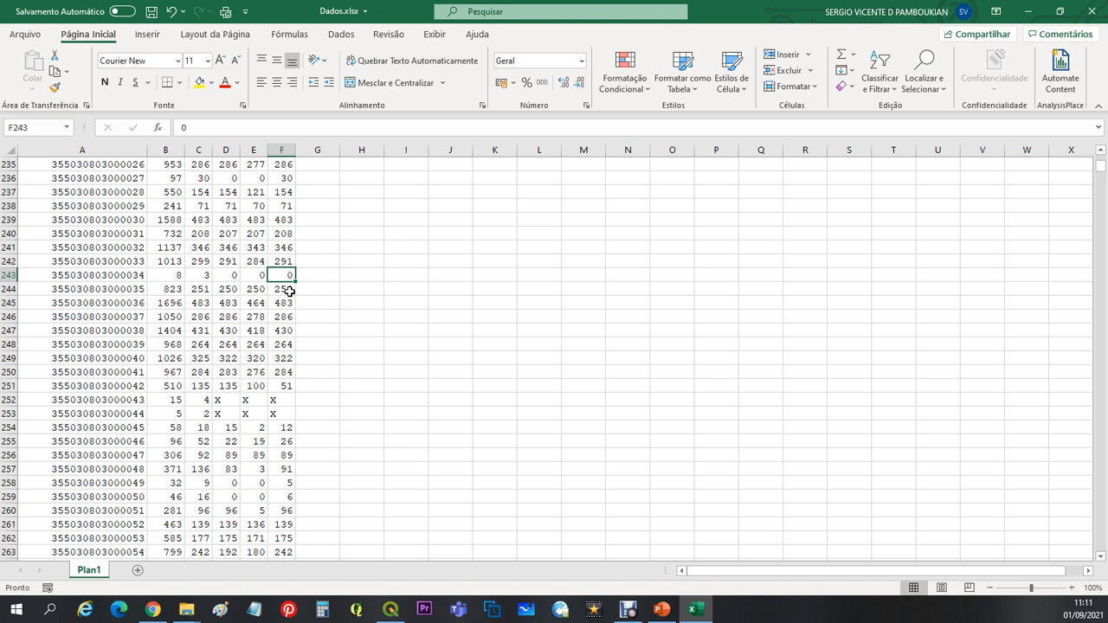
key(Left)
key(Left)
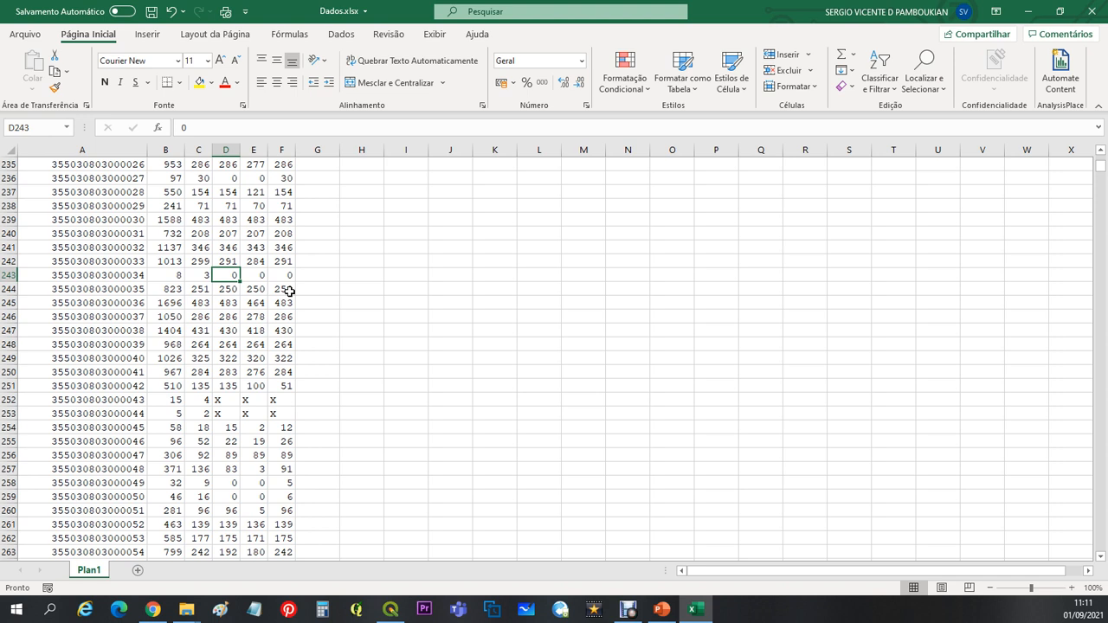
Step: Set D243, E243 and F243 to 3, the same value as DOM in C243
key(Left)
key(Right)
text(3)
key(Right)
text(3)
key(Right)
text(3)
key(Left)
key(Left)
key(Left)
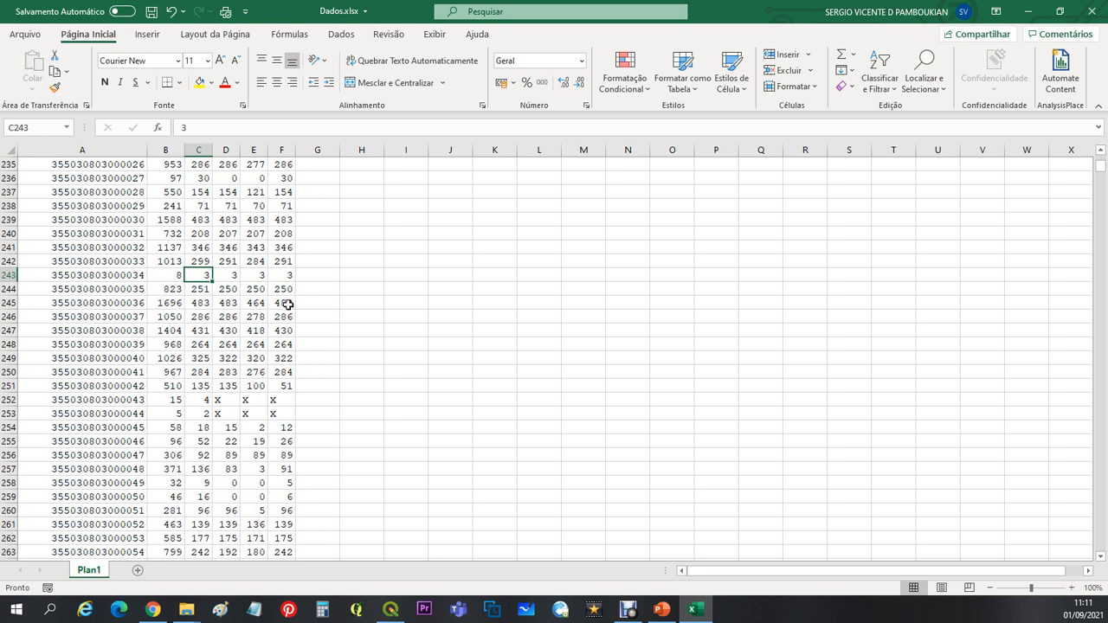
Step: Check further sector rows, and compare the AGUA values and whole records of rows 2 and 5
scroll(253, 381, down, 9)
scroll(251, 457, down, 9)
scroll(248, 467, up, 19)
scroll(248, 468, up, 17)
scroll(248, 468, up, 8)
scroll(248, 468, up, 20)
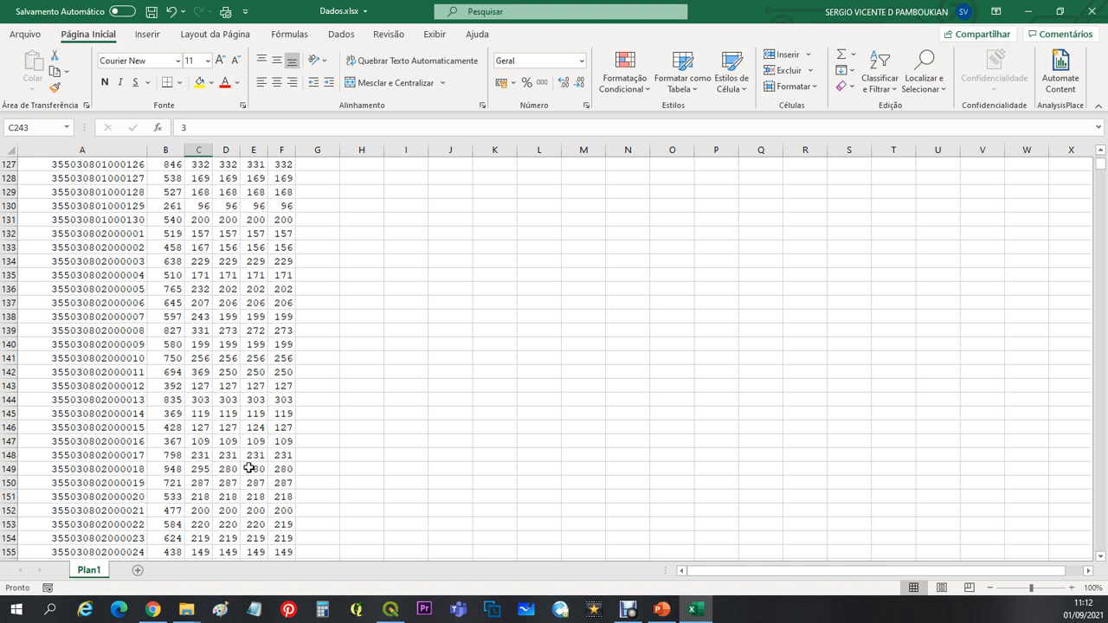
scroll(248, 468, up, 20)
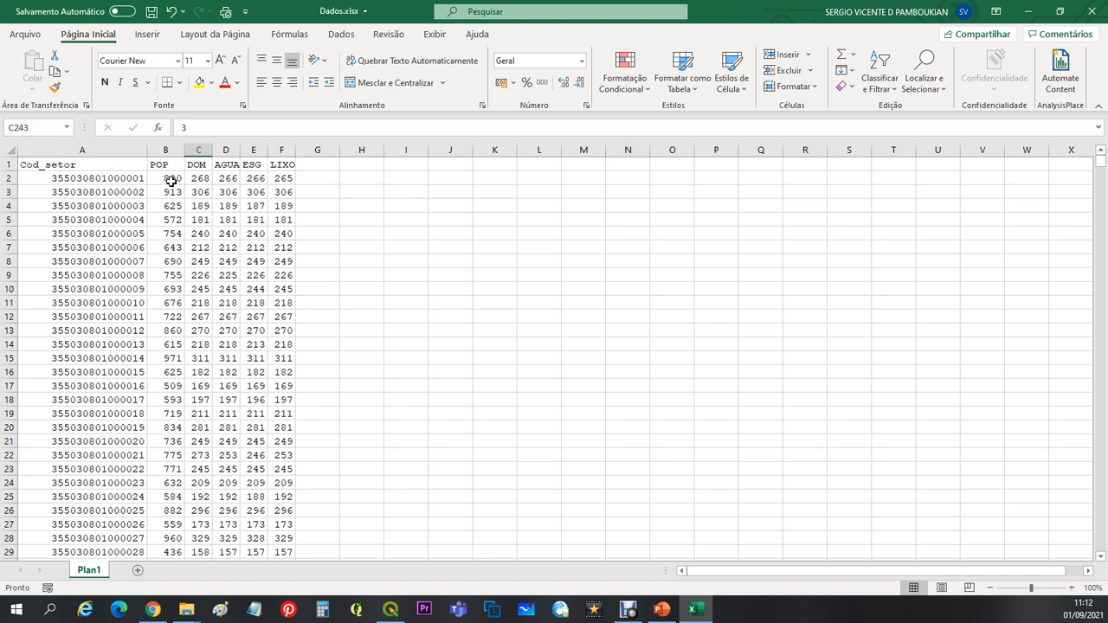
click(224, 177)
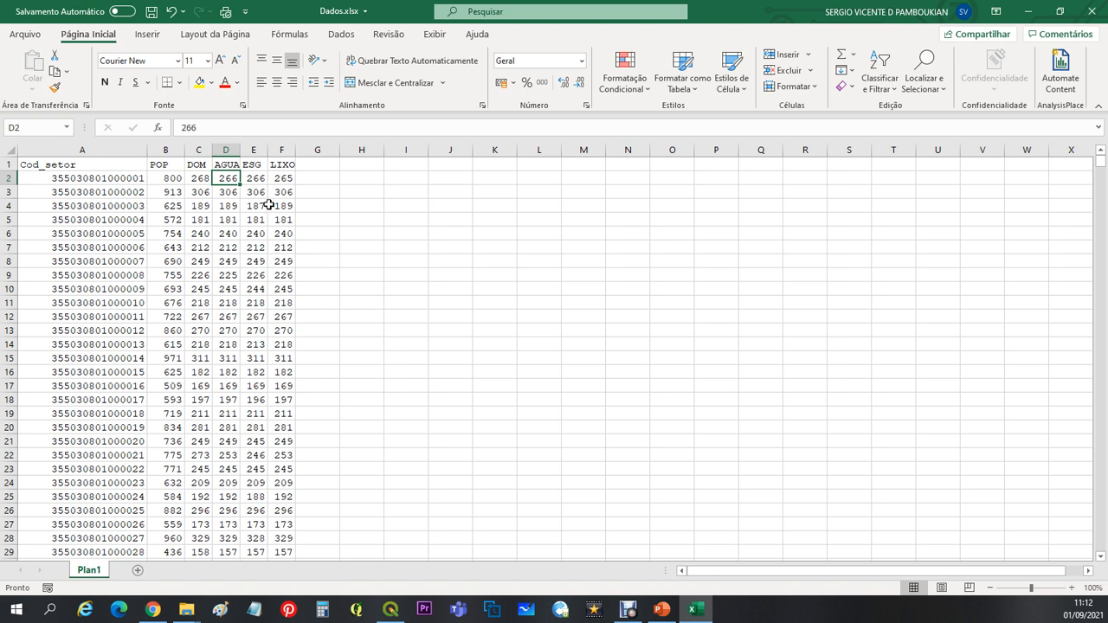
ctrl+click(225, 220)
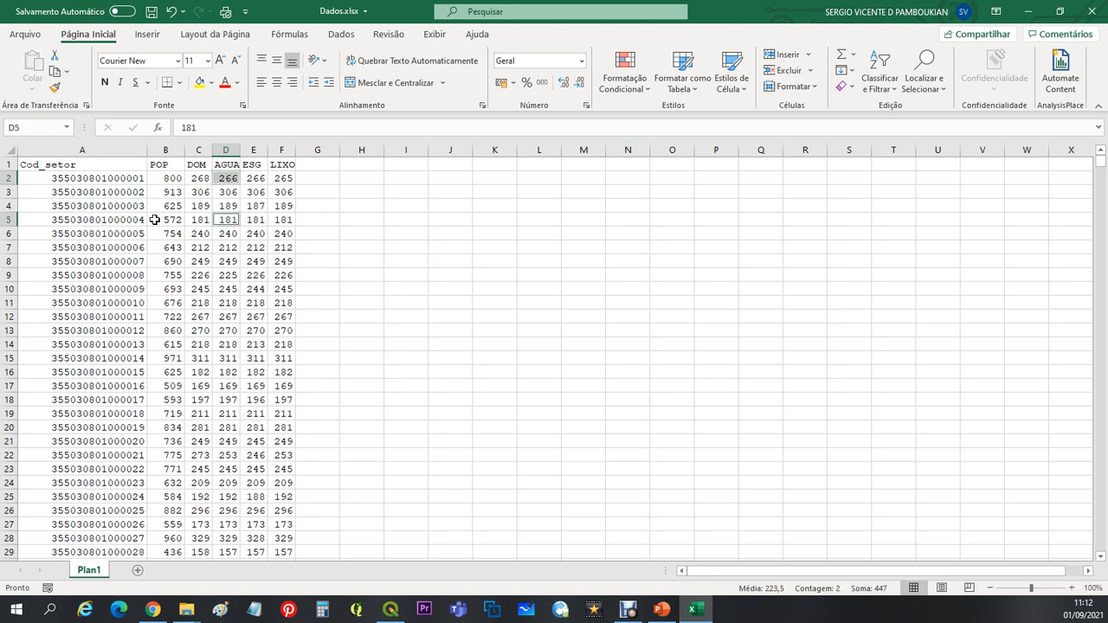
click(9, 179)
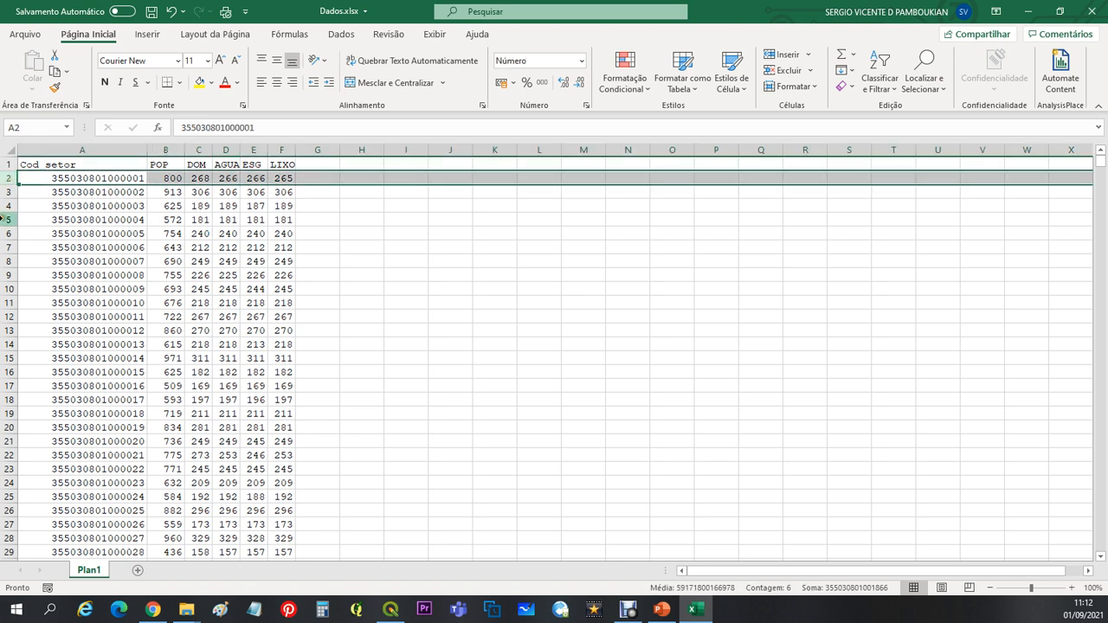
ctrl+click(7, 220)
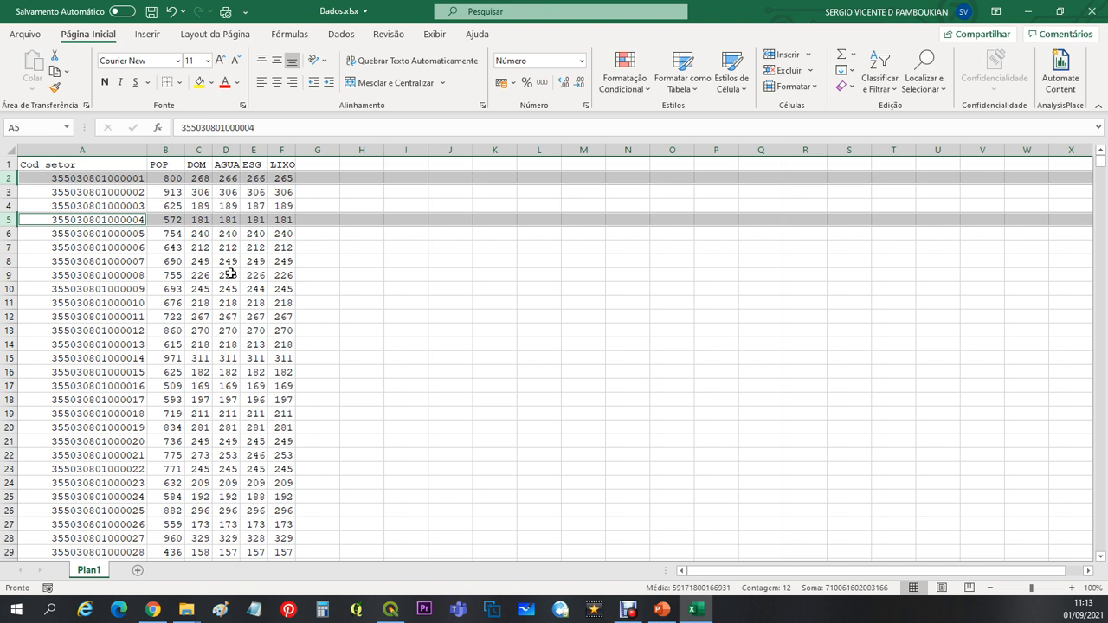
Step: Copy the AGUA, ESG and LIXO headers from D1:F1 into G1:I1
click(226, 165)
drag(226, 165, 281, 170)
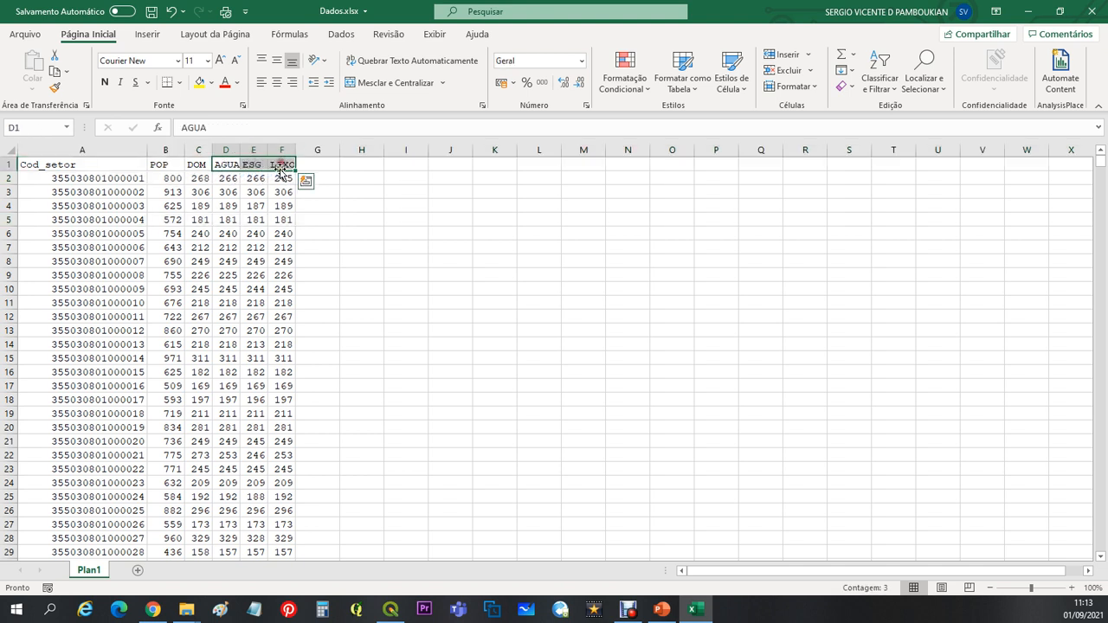
key(ctrl+c)
click(321, 165)
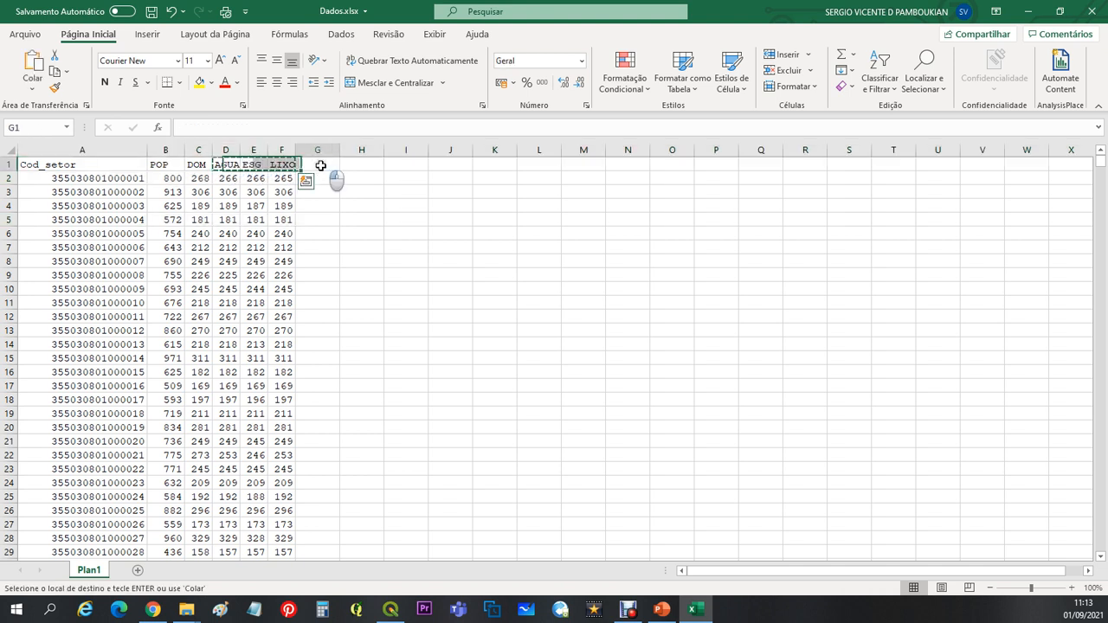
key(ctrl+v)
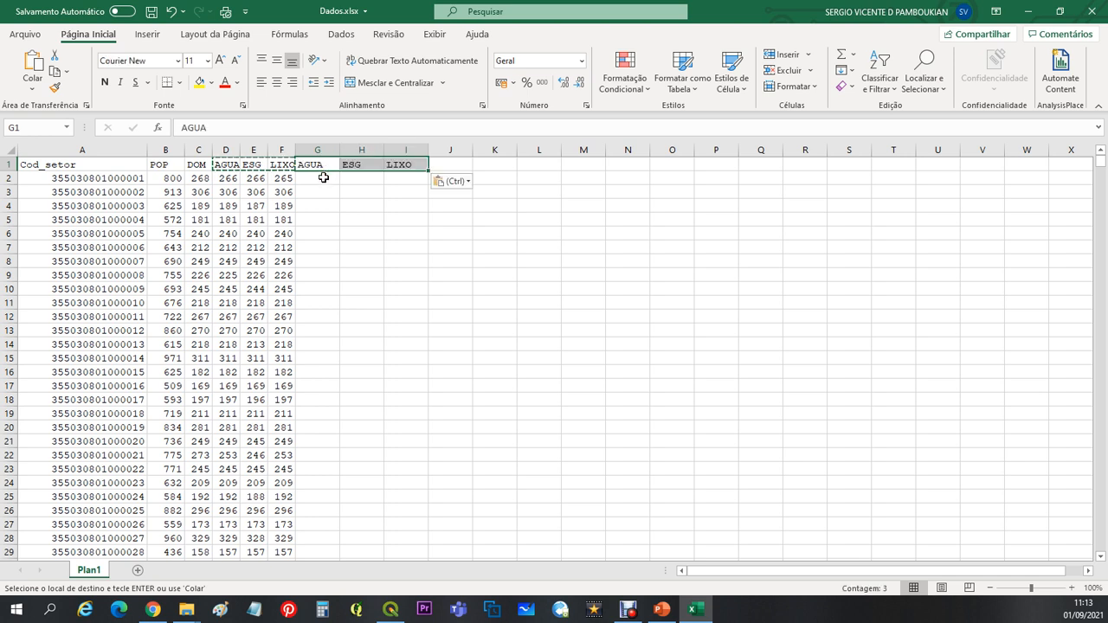
Step: Calculate the AGUA ratio in G2 with =D2/C2 and fill the formula down column G for all sectors
click(322, 178)
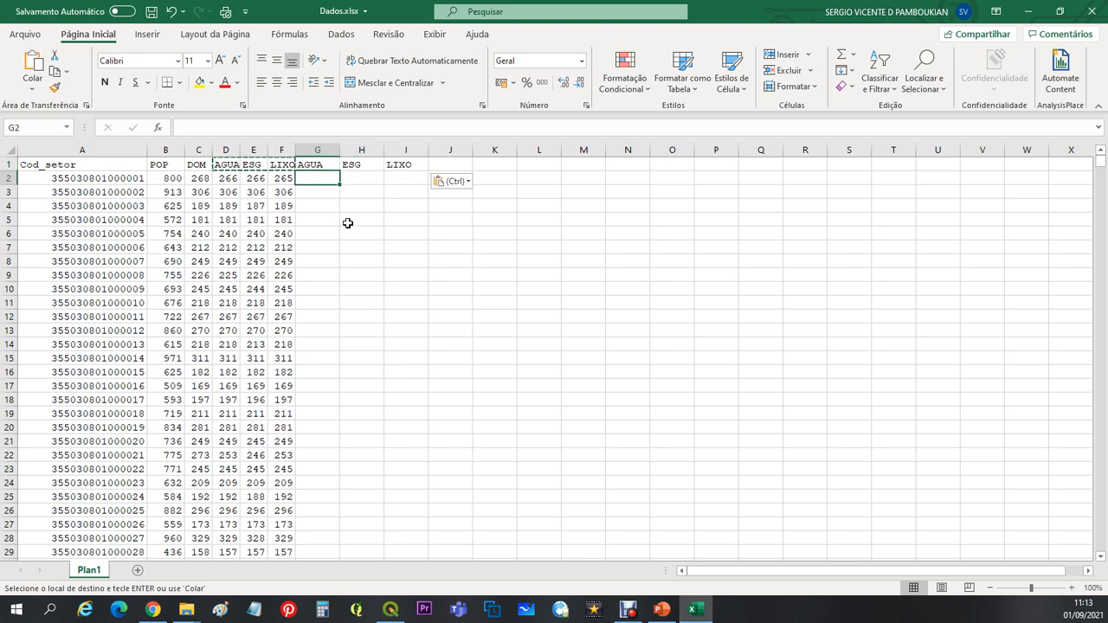
key(Escape)
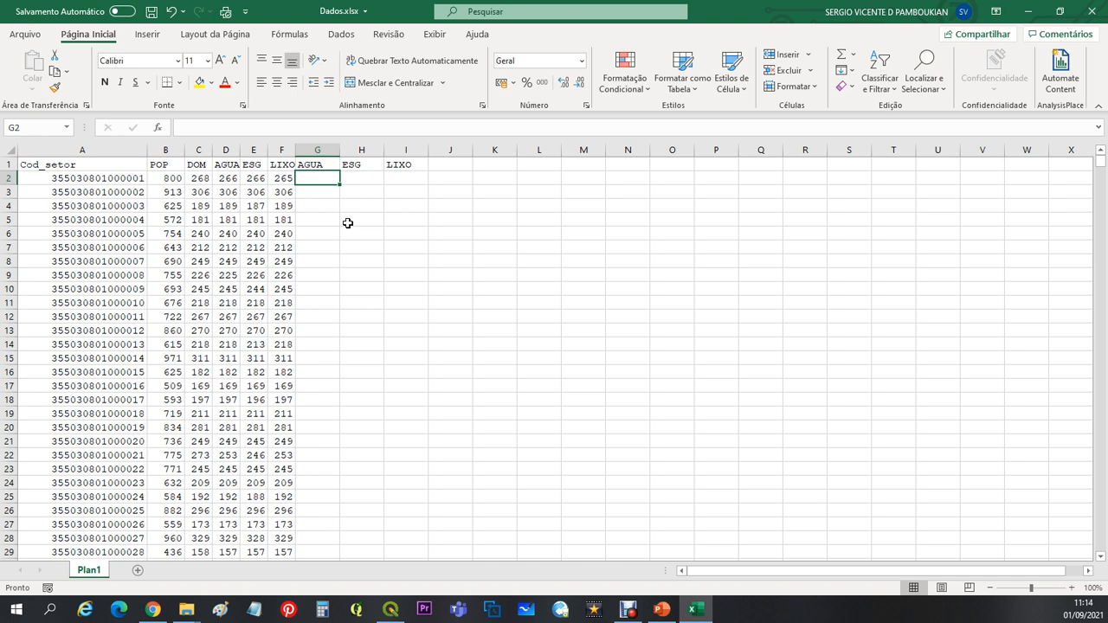
text(=)
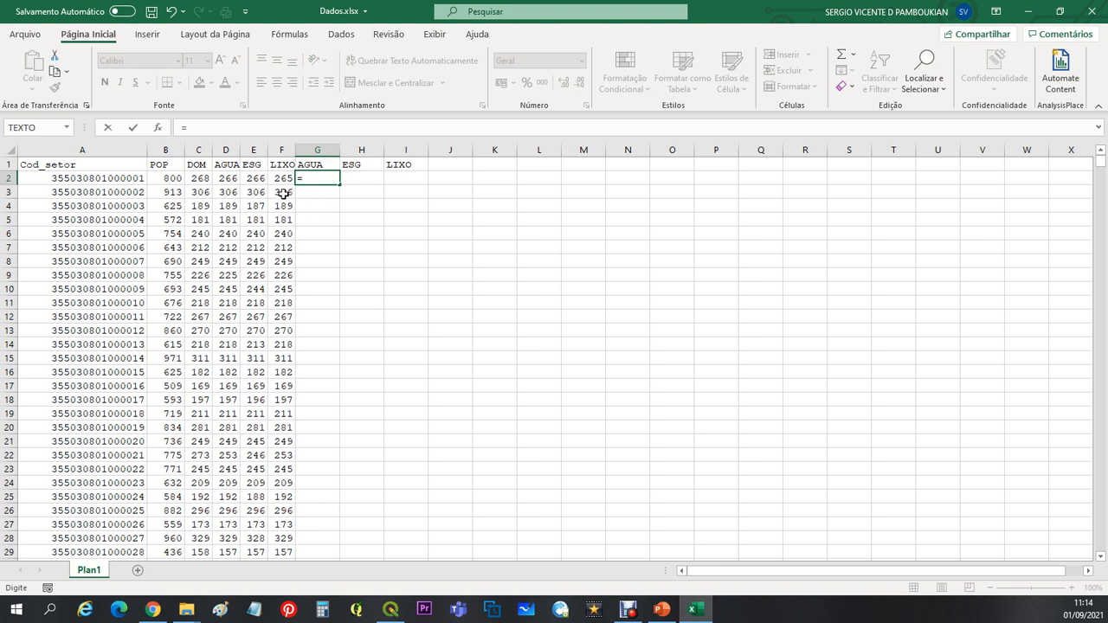
click(225, 177)
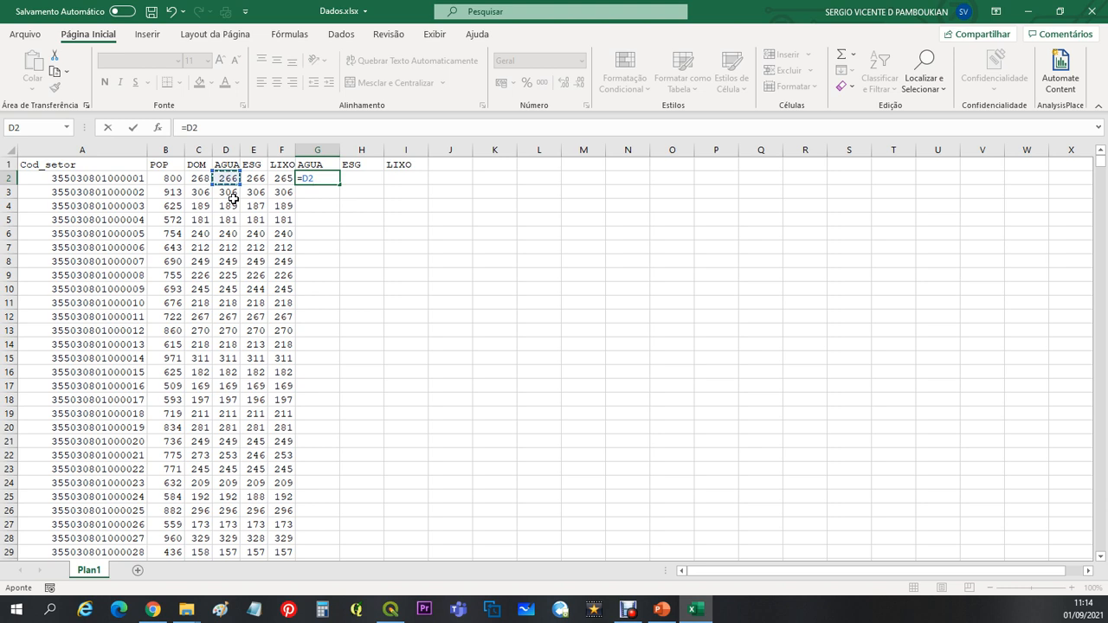
text(/)
click(200, 178)
key(Return)
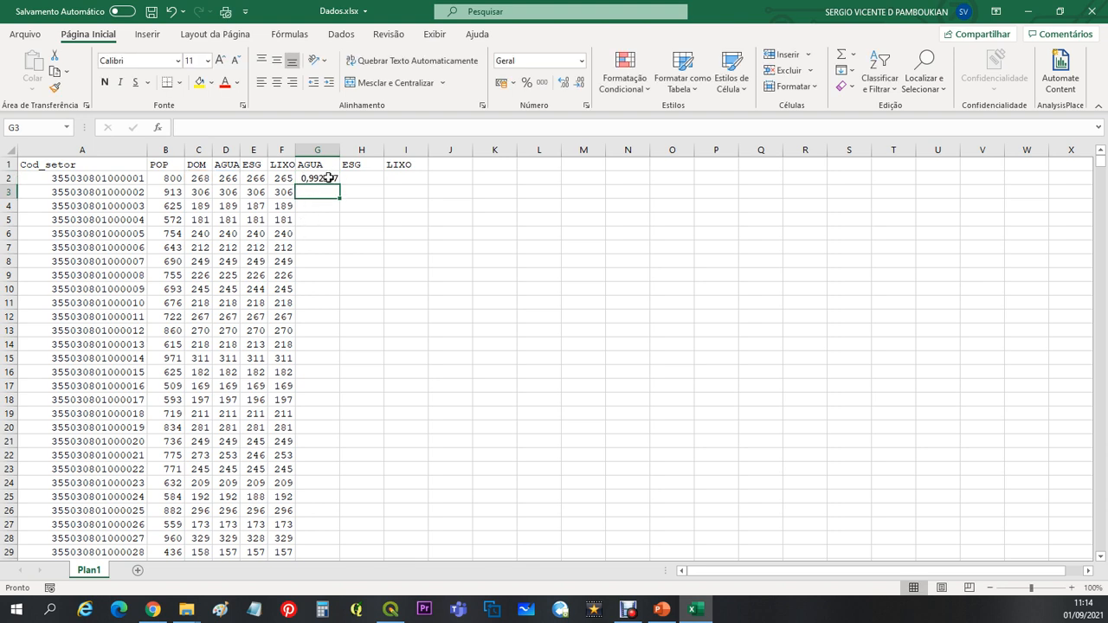
click(329, 177)
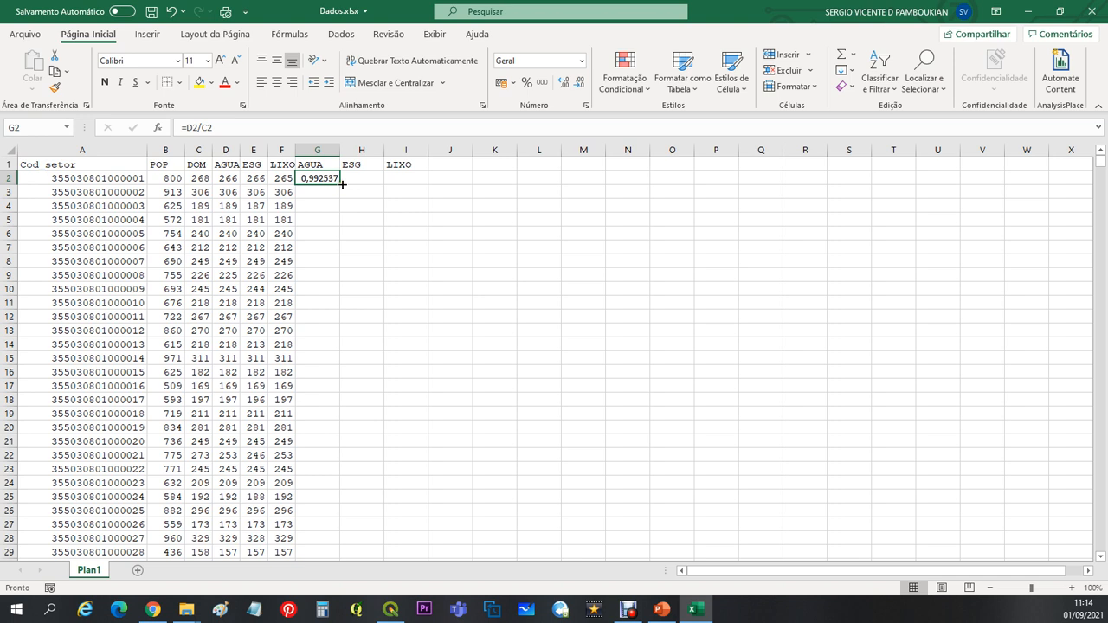
double_click(342, 183)
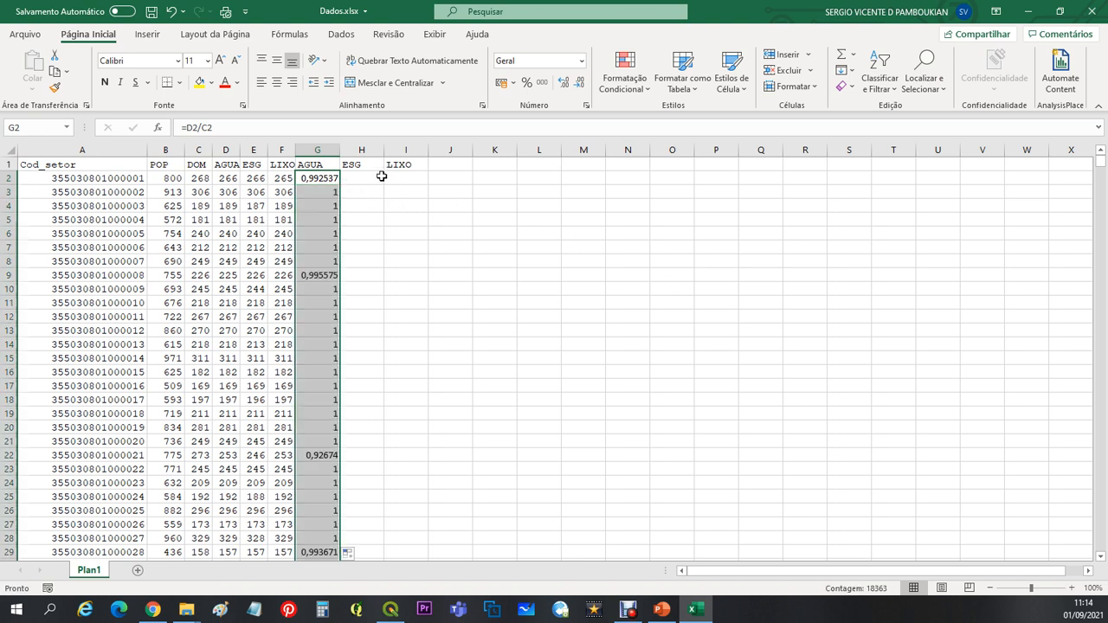
Step: Calculate the ESG ratio in H2 with =E2/C2 and fill the formula down column H for all sectors
click(355, 176)
text(=)
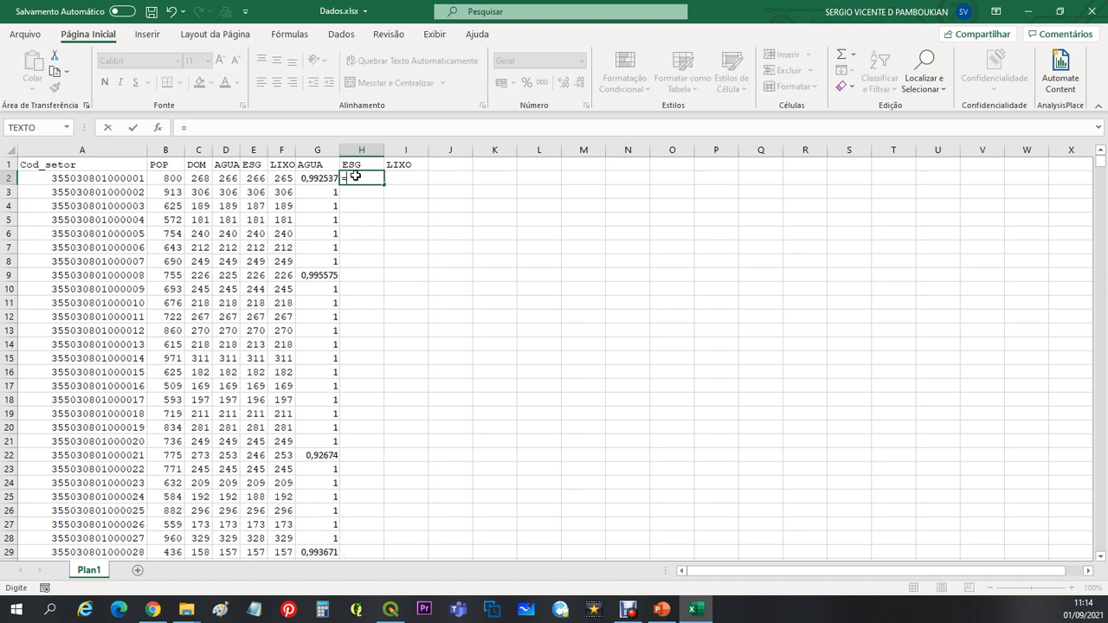
click(257, 179)
text(/)
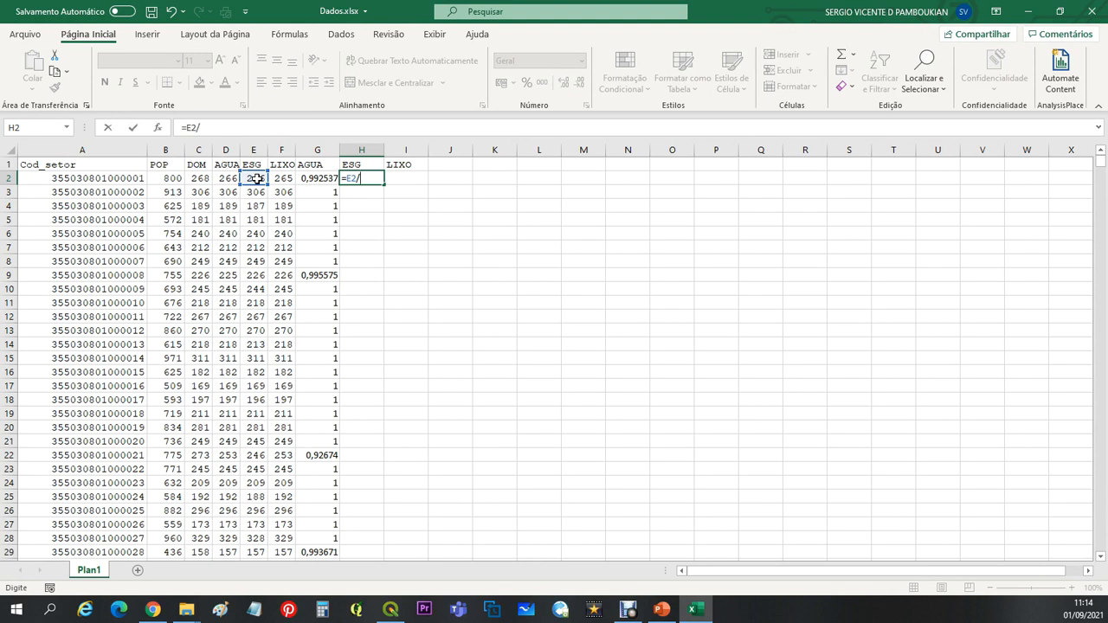
click(200, 180)
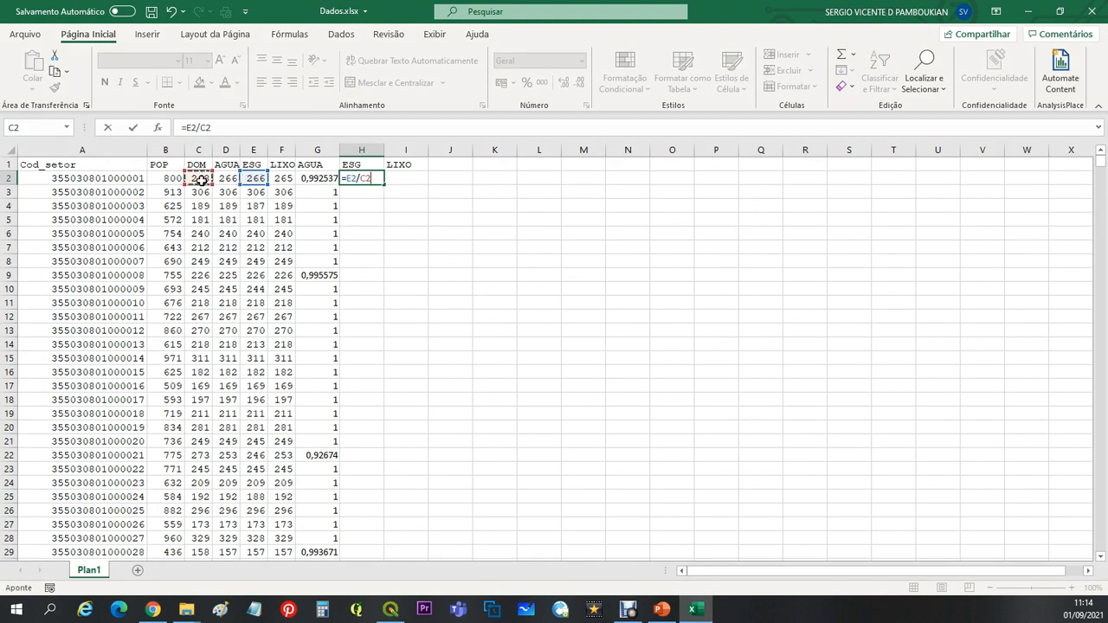
key(Return)
click(370, 179)
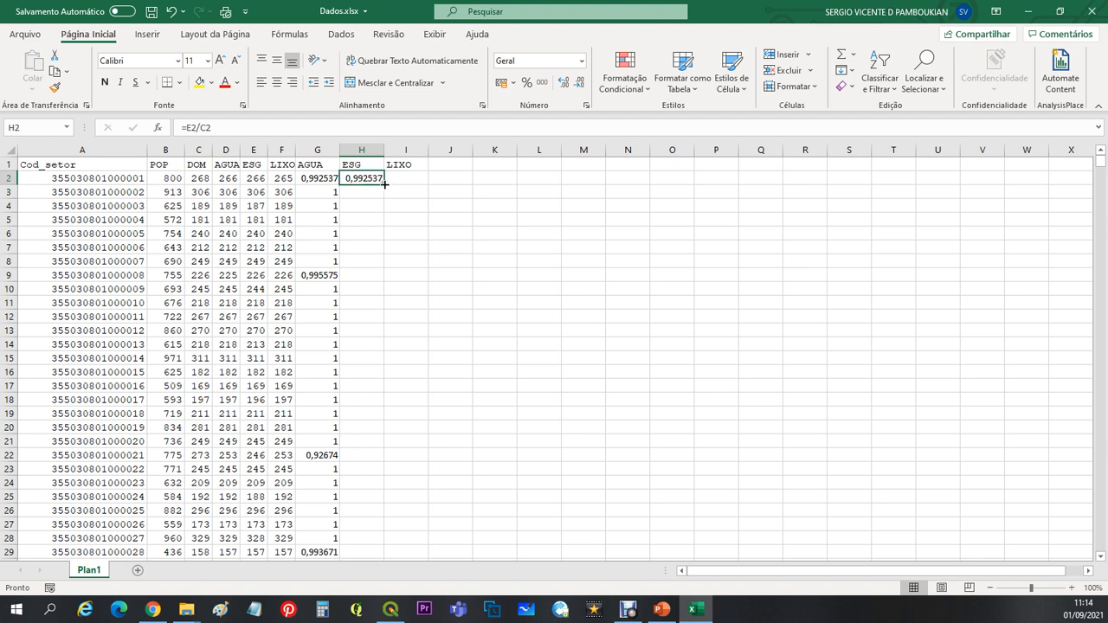
double_click(383, 184)
Step: Calculate the LIXO ratio in I2 with =F2/C2 and fill the formula down column I for all sectors
click(403, 172)
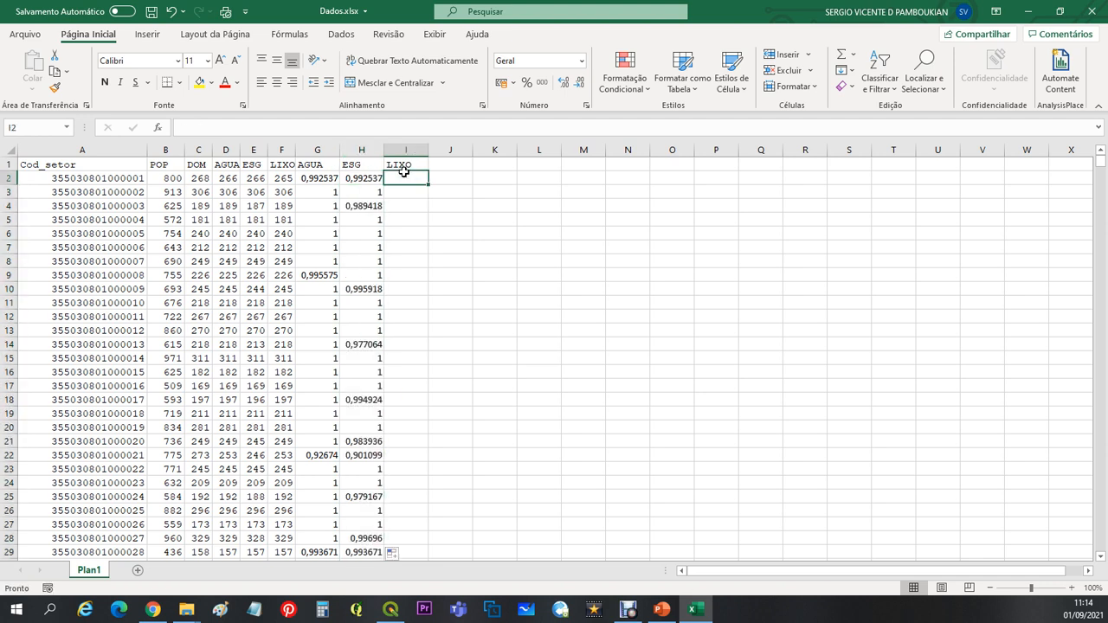
text(=)
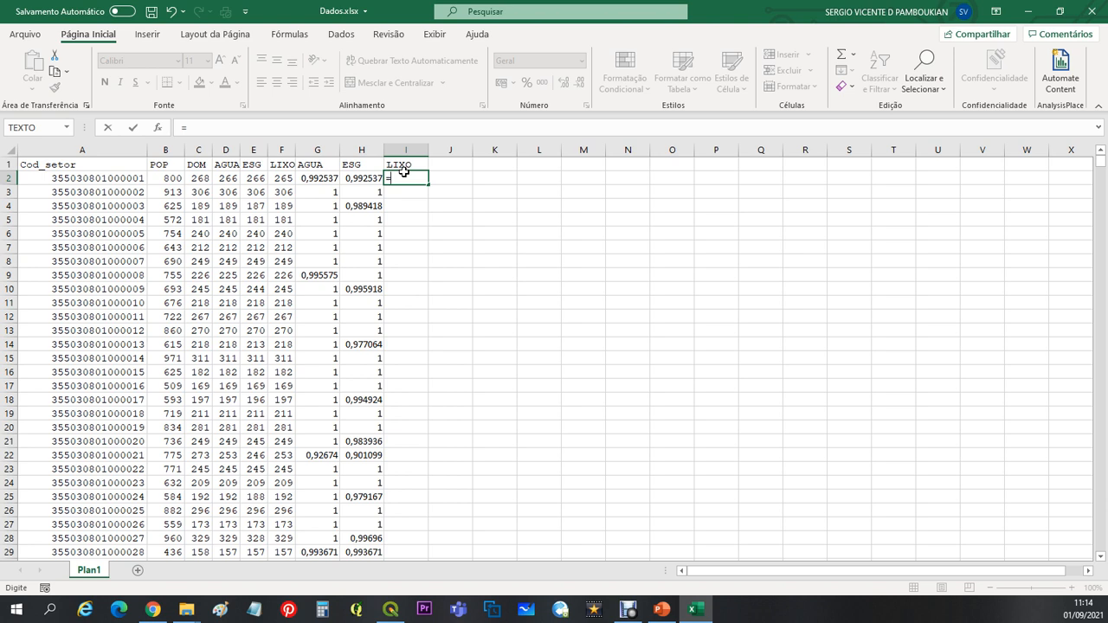
click(280, 180)
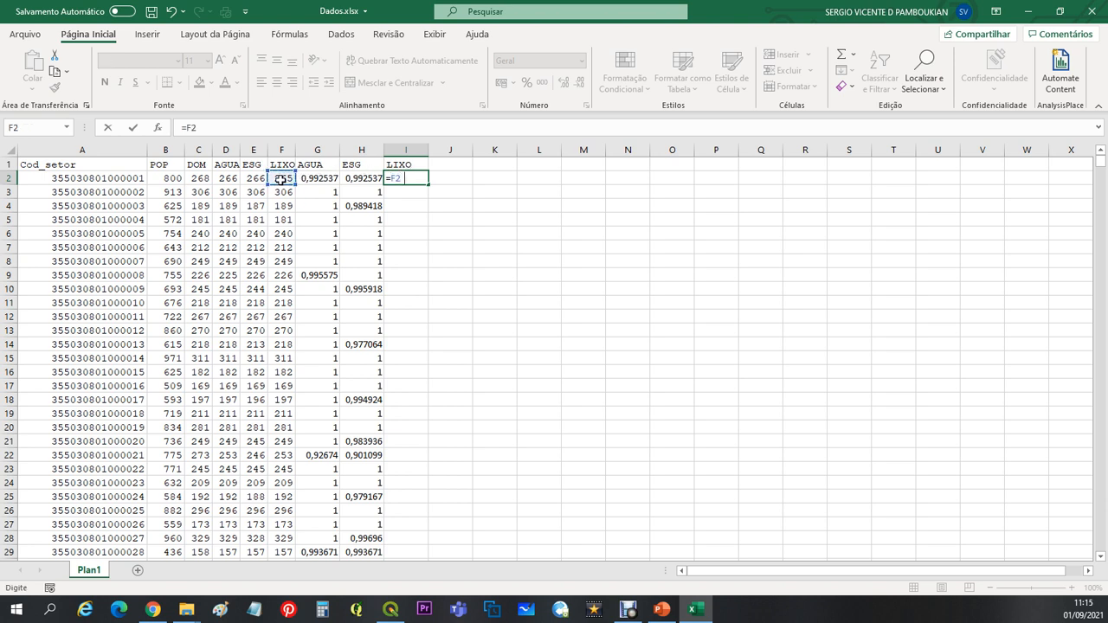
text(/)
click(197, 182)
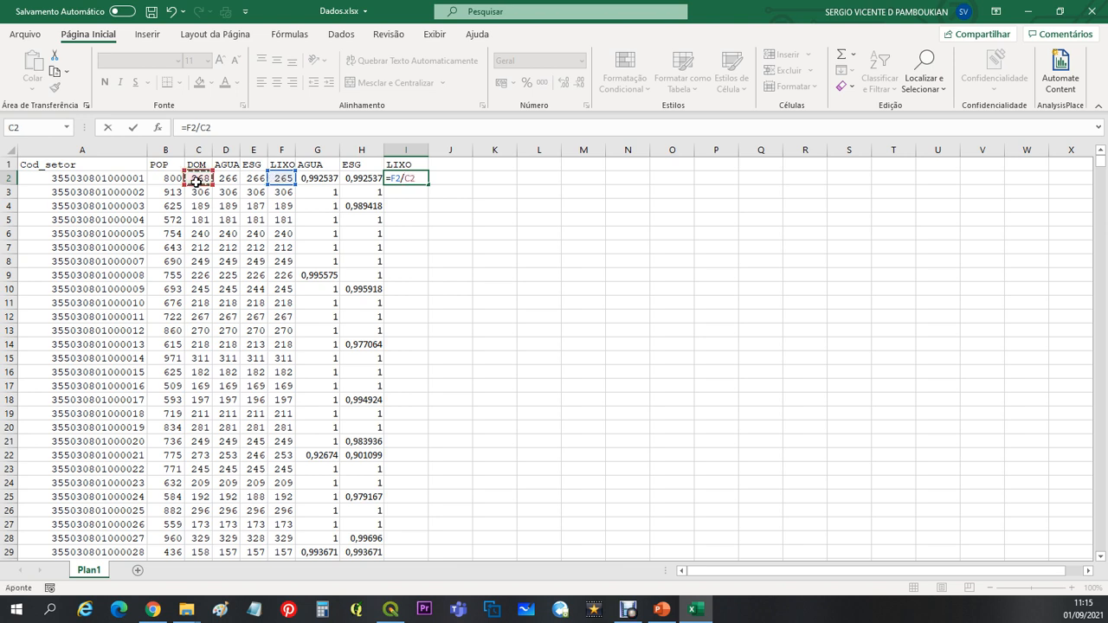
key(Return)
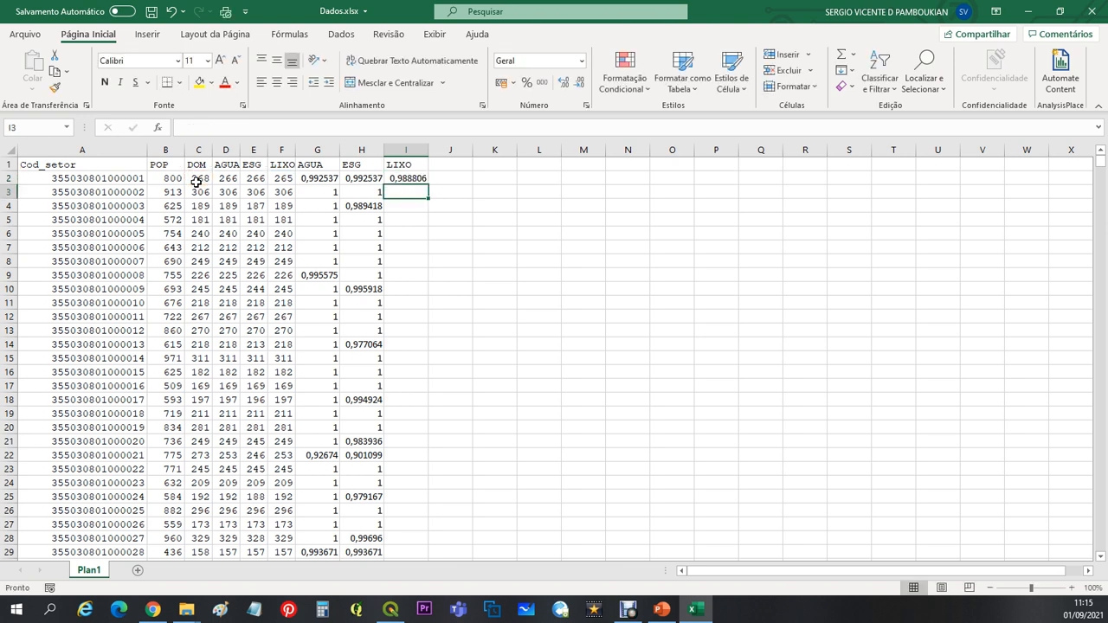
click(423, 180)
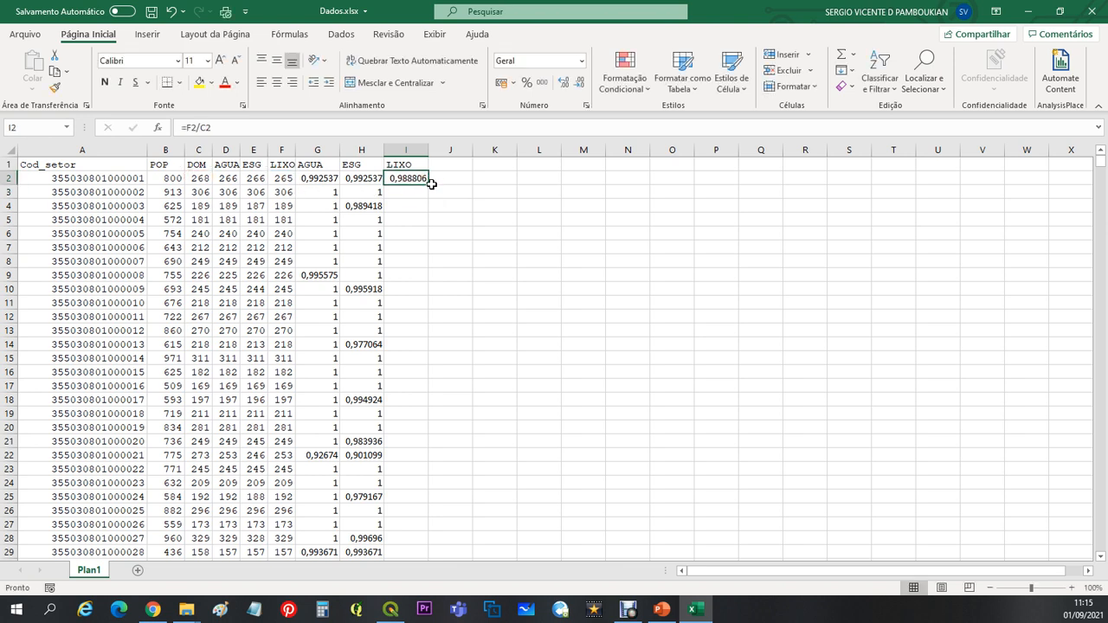
double_click(428, 184)
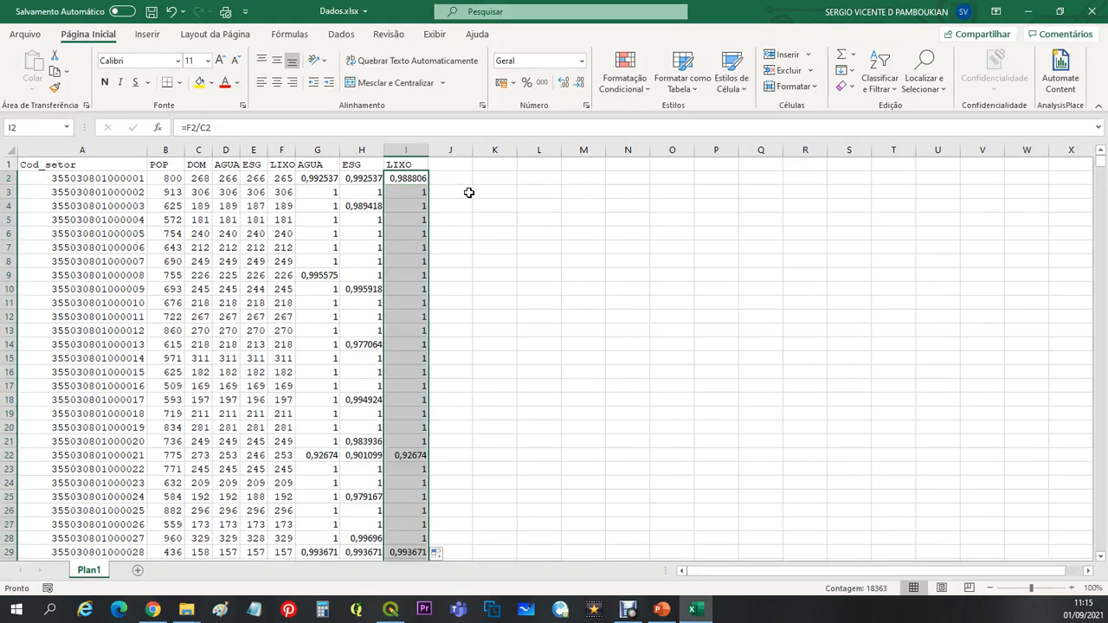
click(330, 168)
click(349, 164)
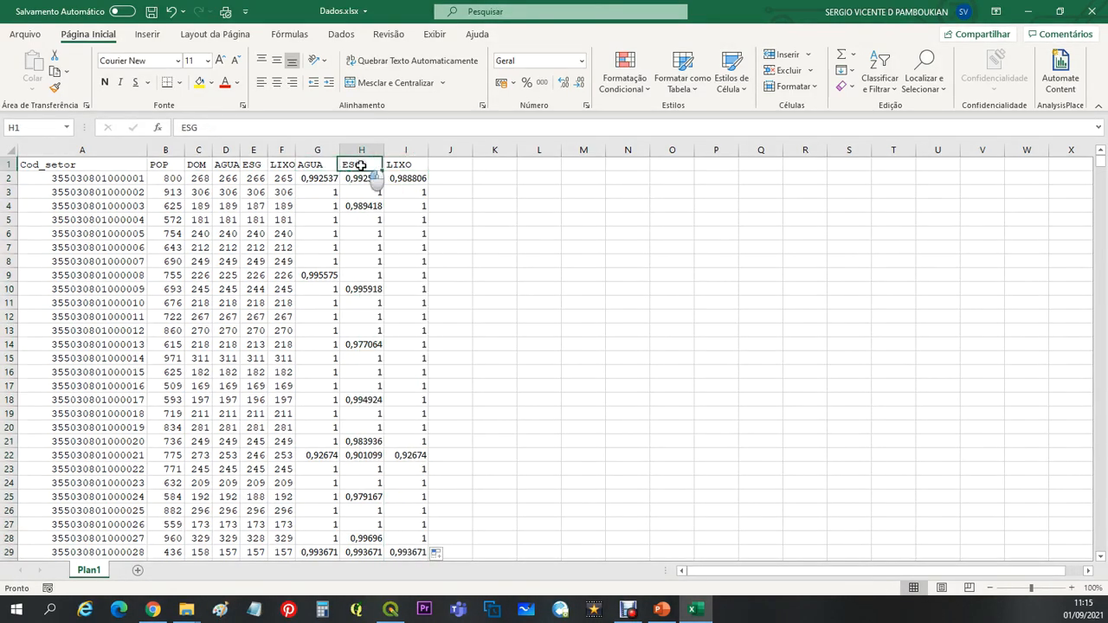
click(405, 161)
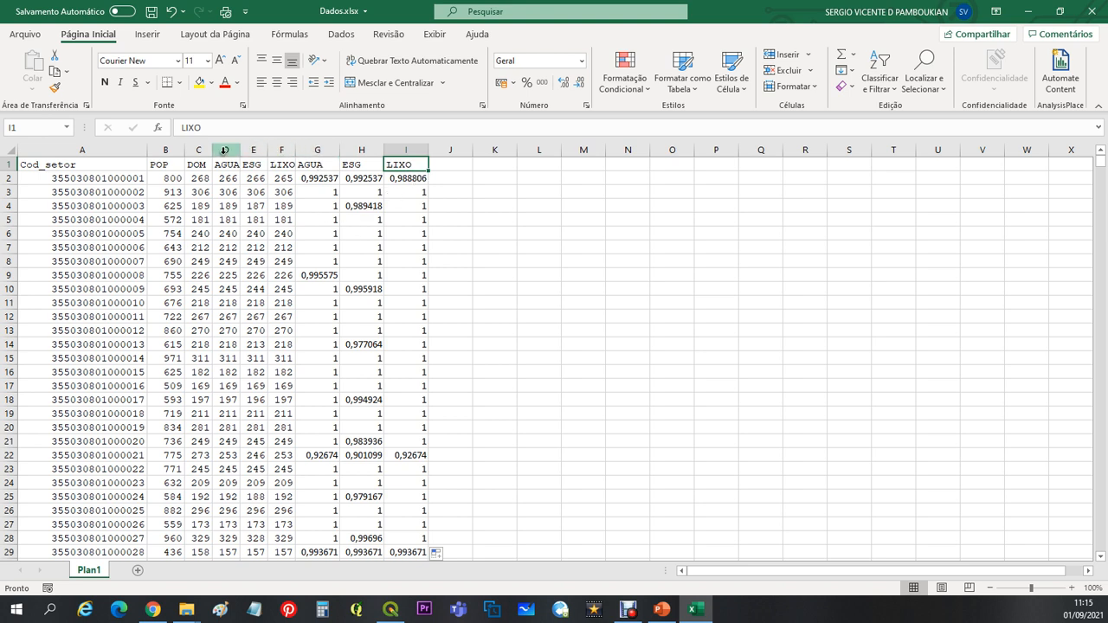
Step: Try clearing the original AGUA, ESG and LIXO data in columns D to F, and undo the deletion
drag(224, 150, 282, 150)
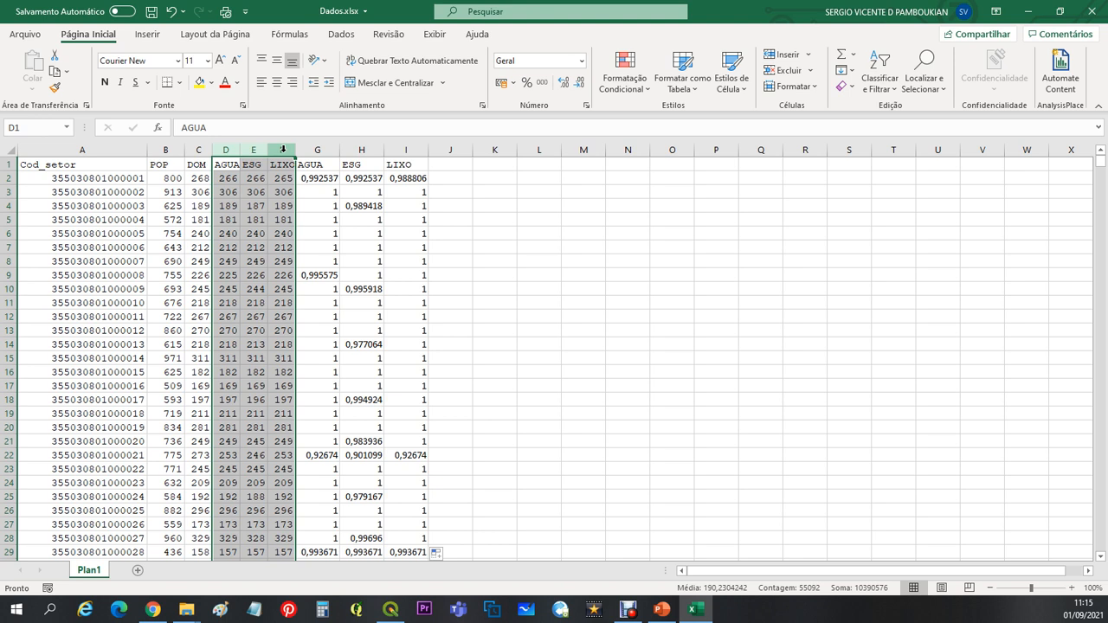
key(Delete)
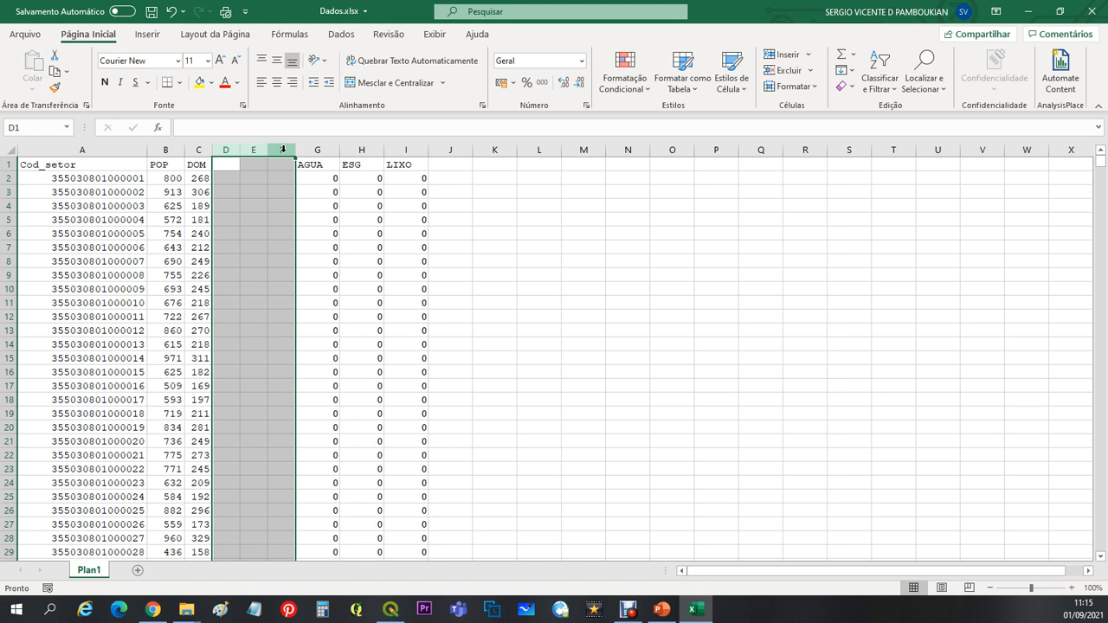
key(ctrl+z)
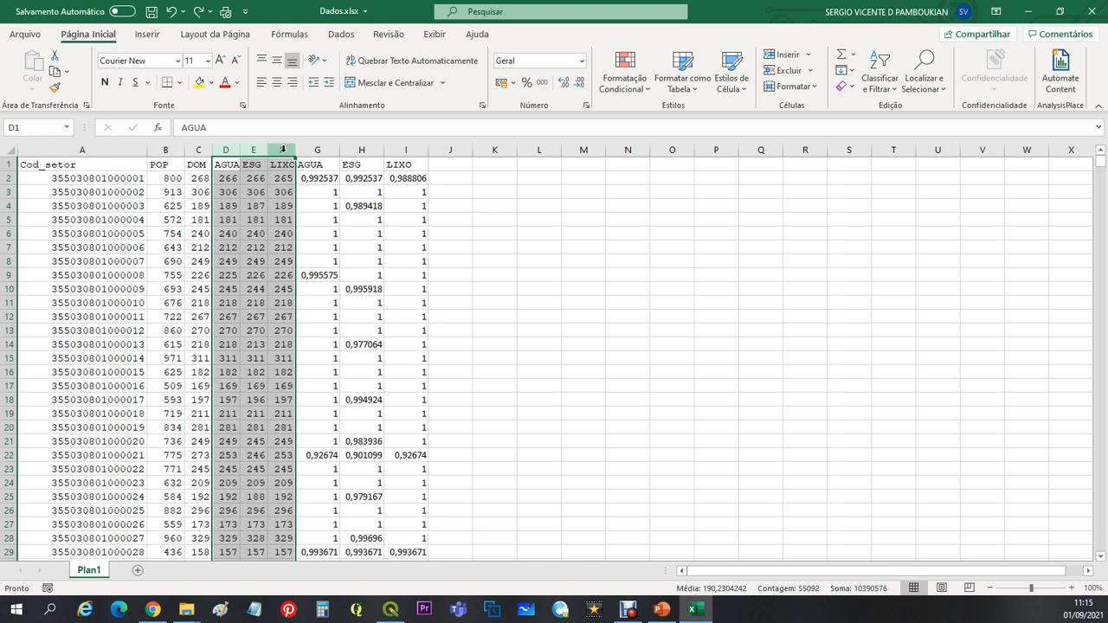
Step: Inspect the formula in G2 to see which source cells the AGUA ratio depends on
click(329, 180)
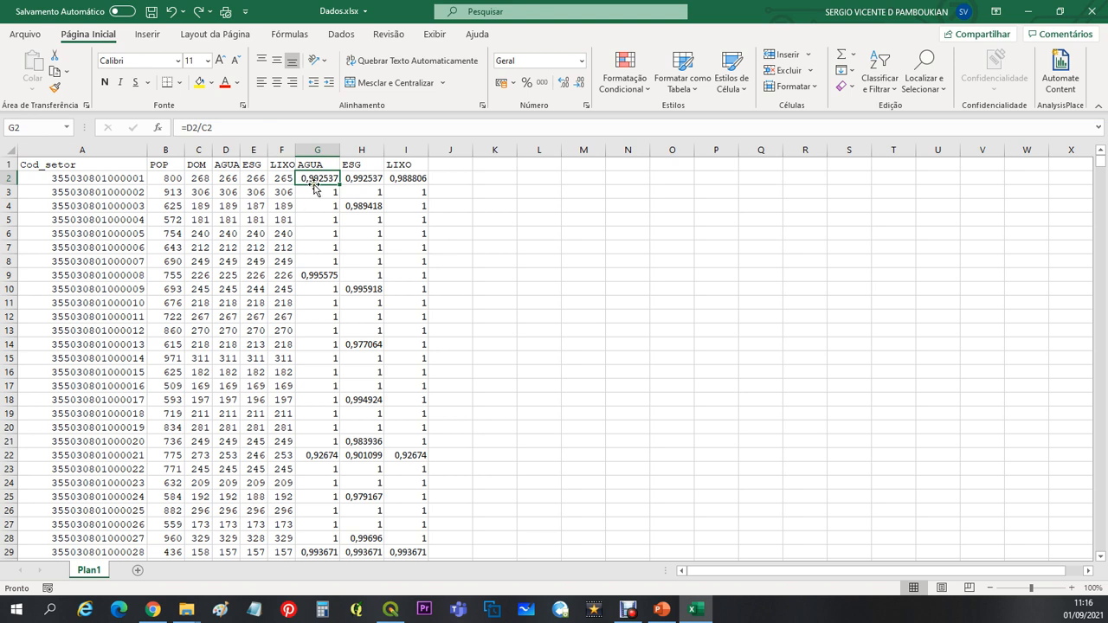
drag(220, 127, 178, 127)
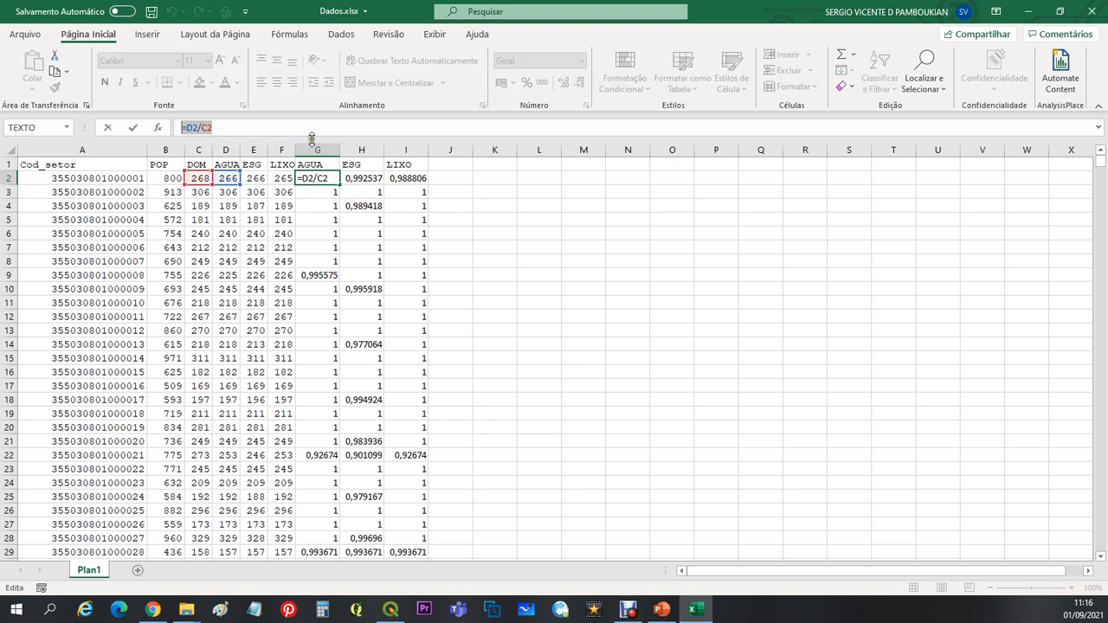
key(Escape)
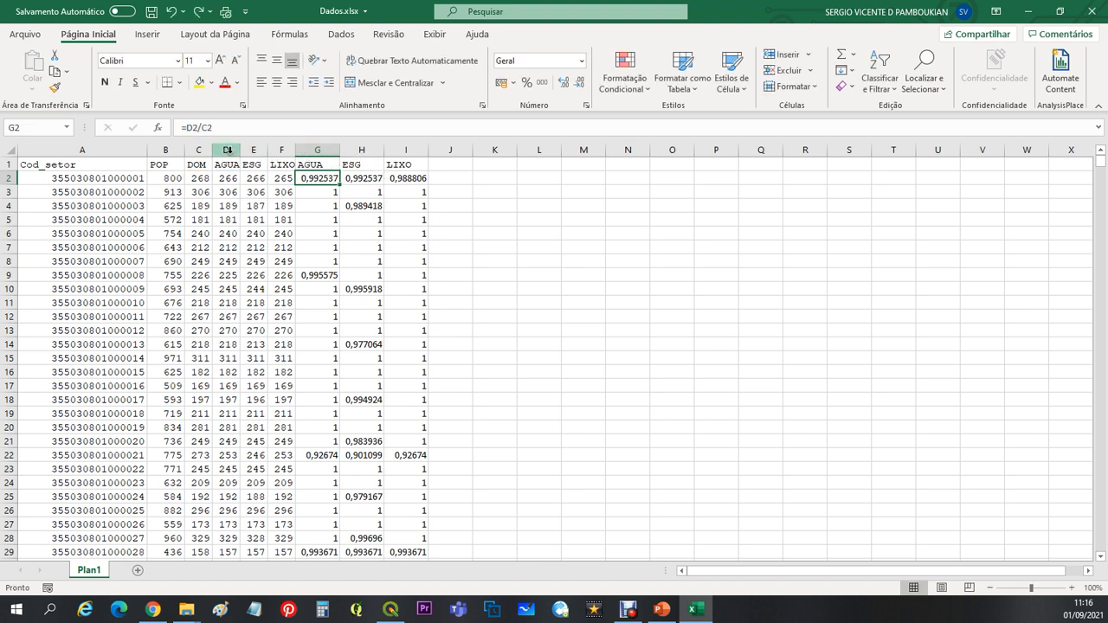
Step: Copy the calculated AGUA, ESG and LIXO columns G to I and paste them as values only into columns J to L
drag(320, 150, 402, 150)
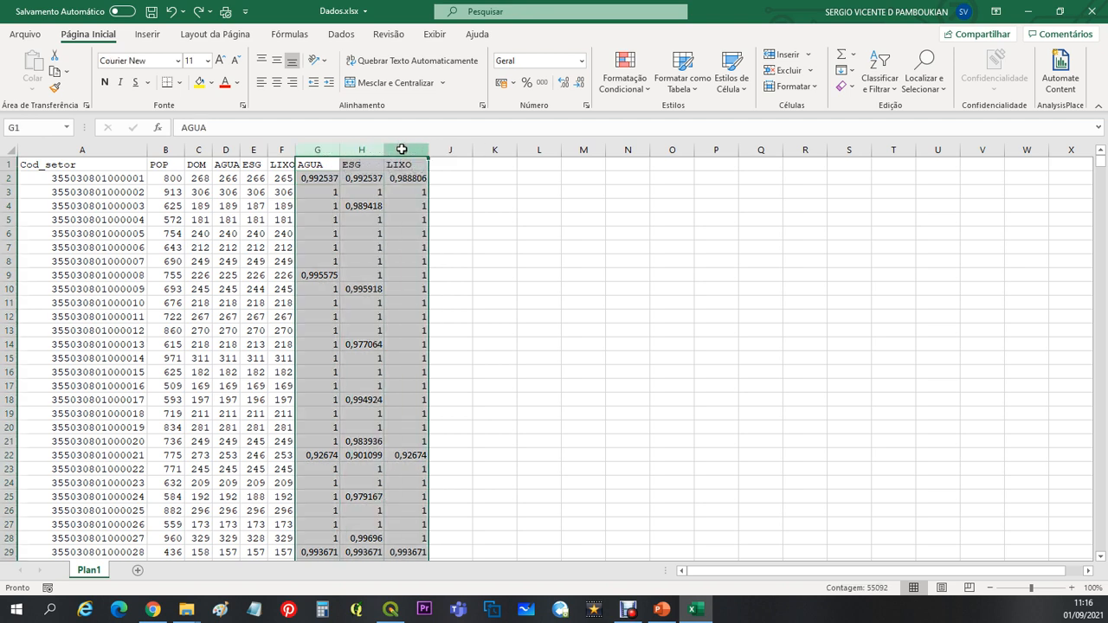
right_click(311, 151)
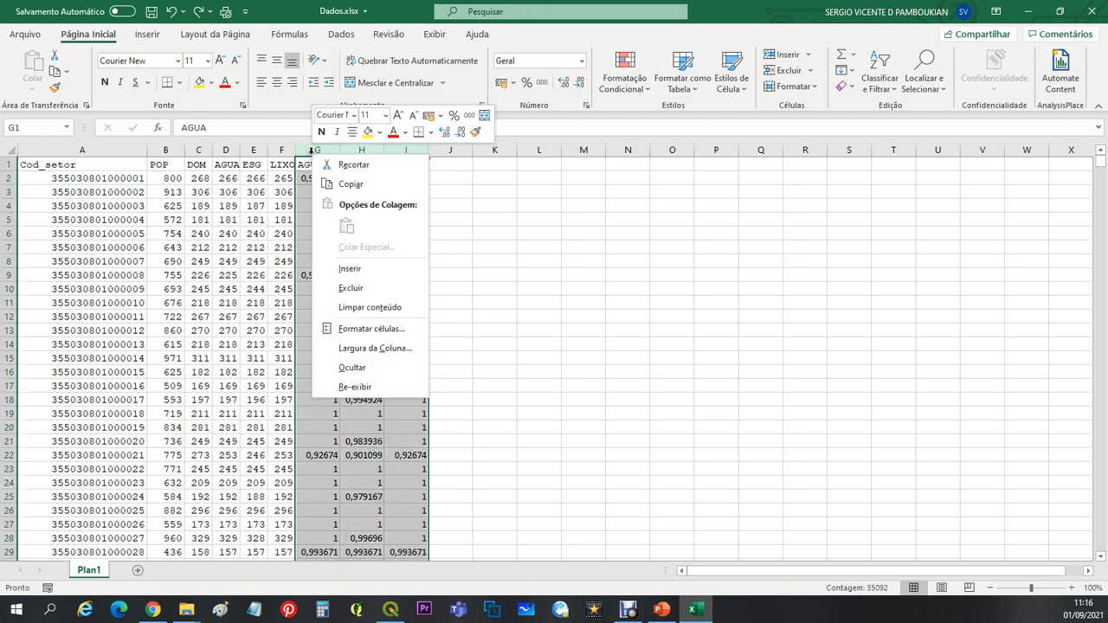
click(351, 183)
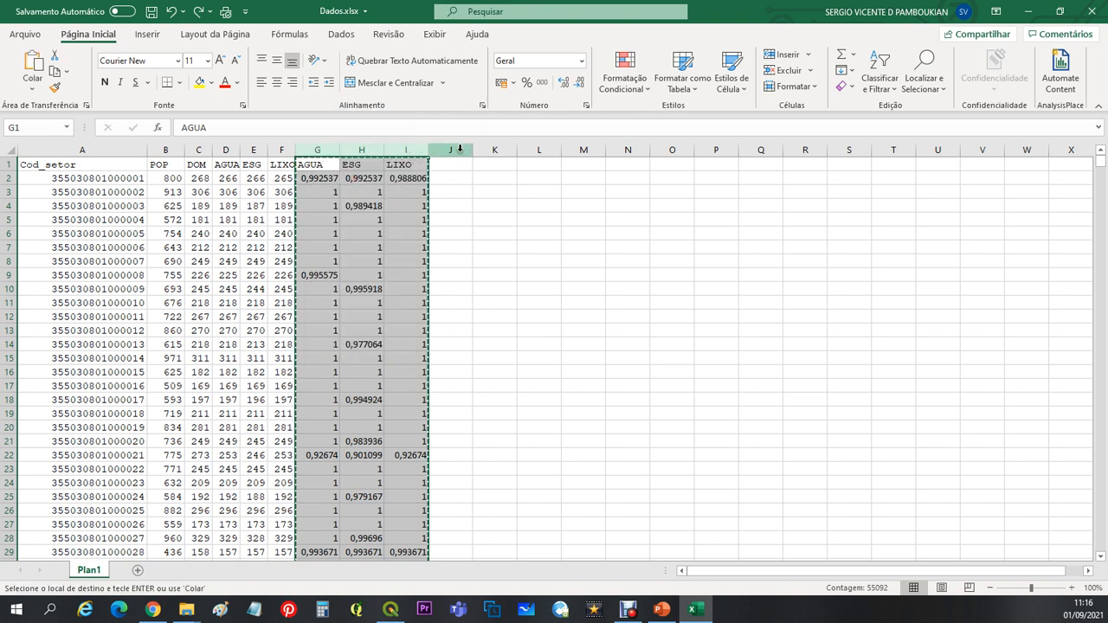
drag(451, 148, 530, 148)
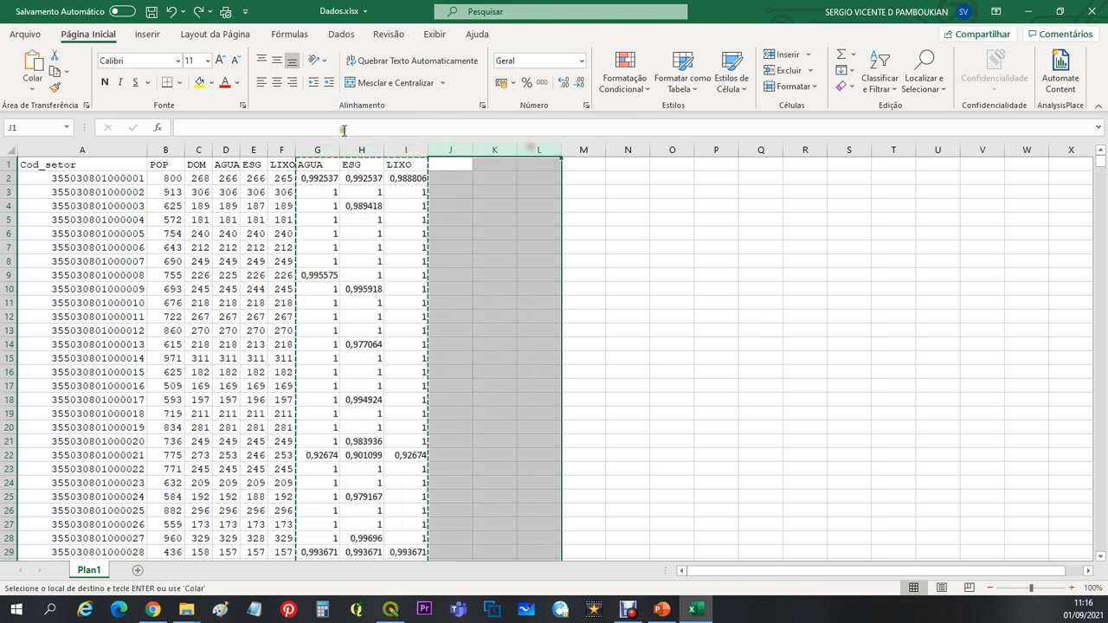
click(35, 93)
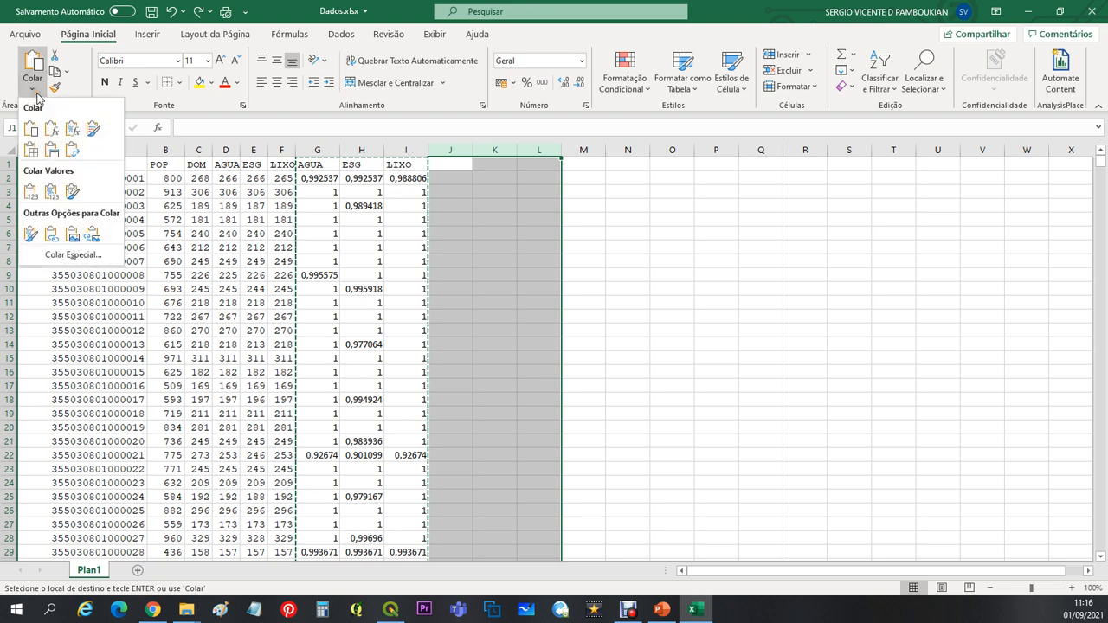
click(31, 192)
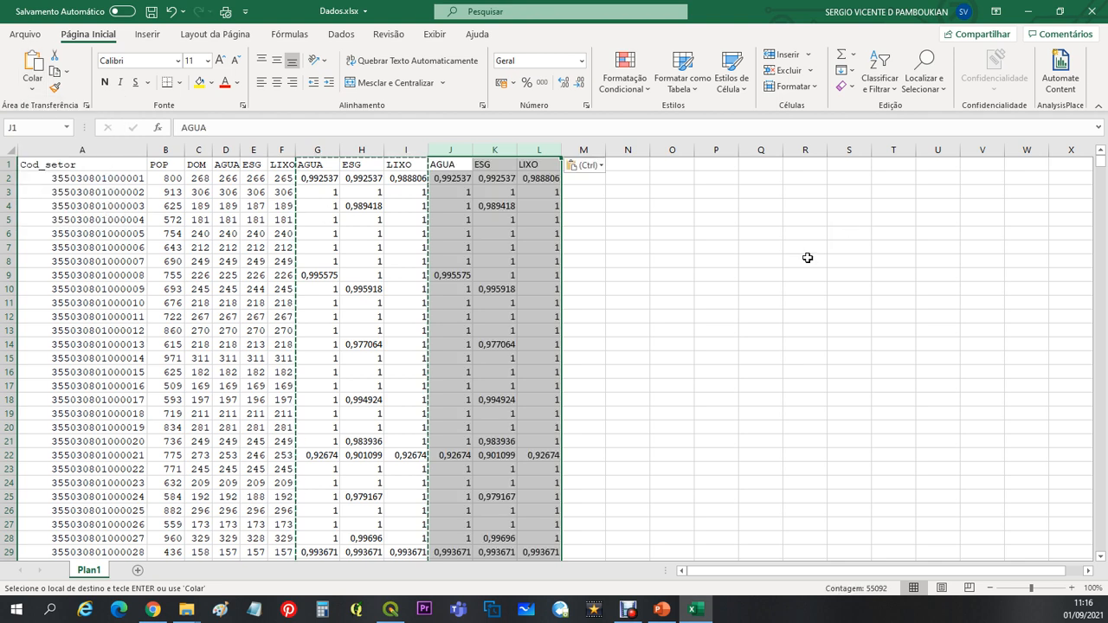
key(Escape)
Step: Compare the content of AGUA cell J2 with that of G2
click(621, 253)
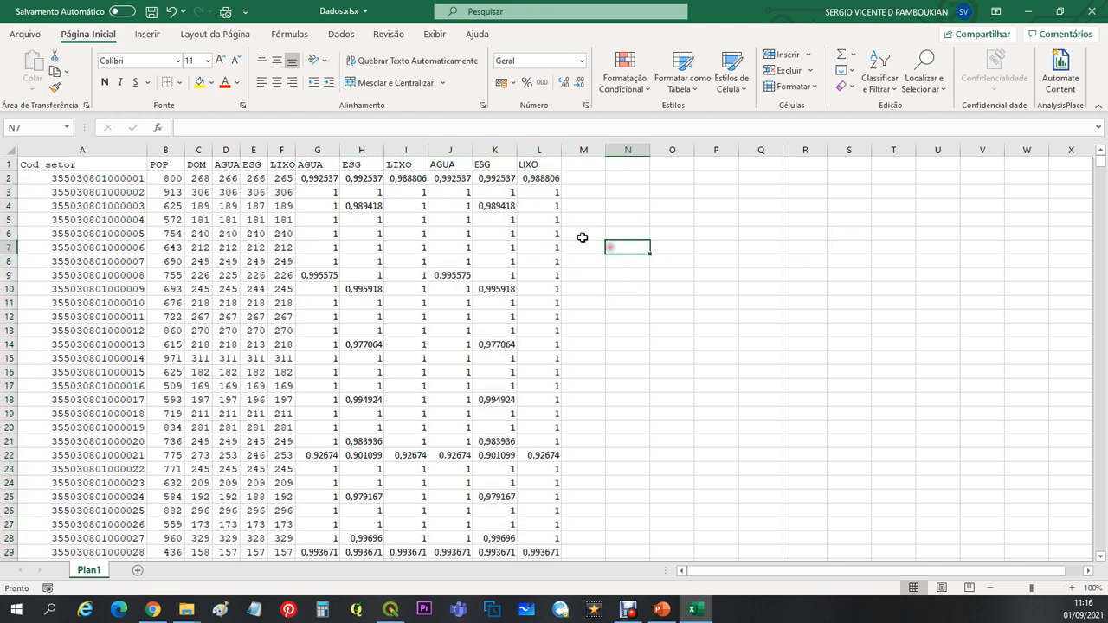
click(461, 176)
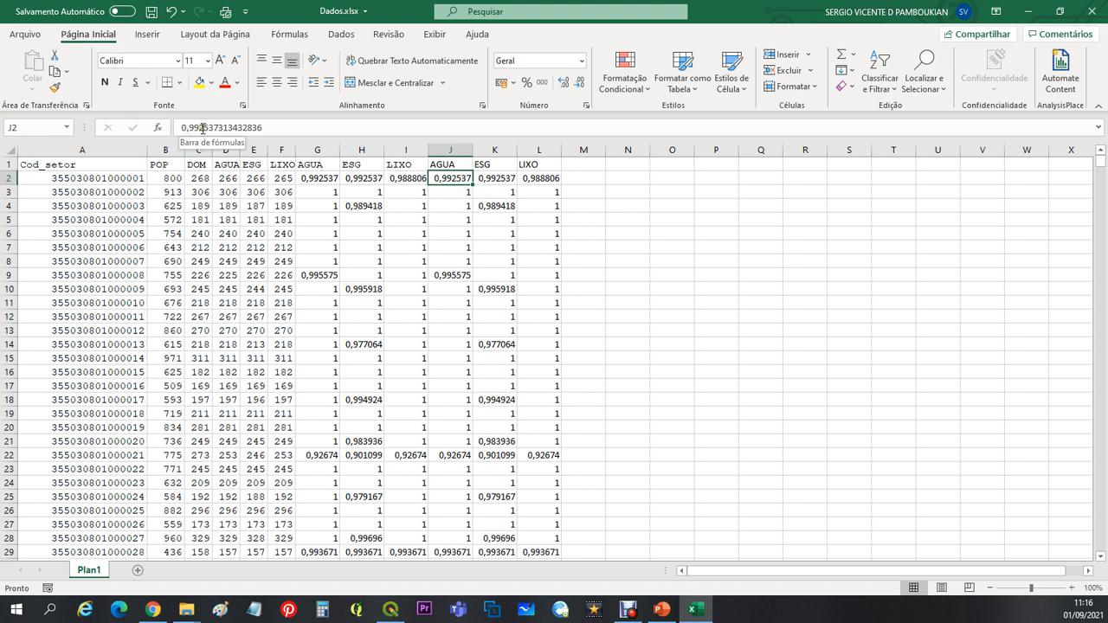
click(319, 179)
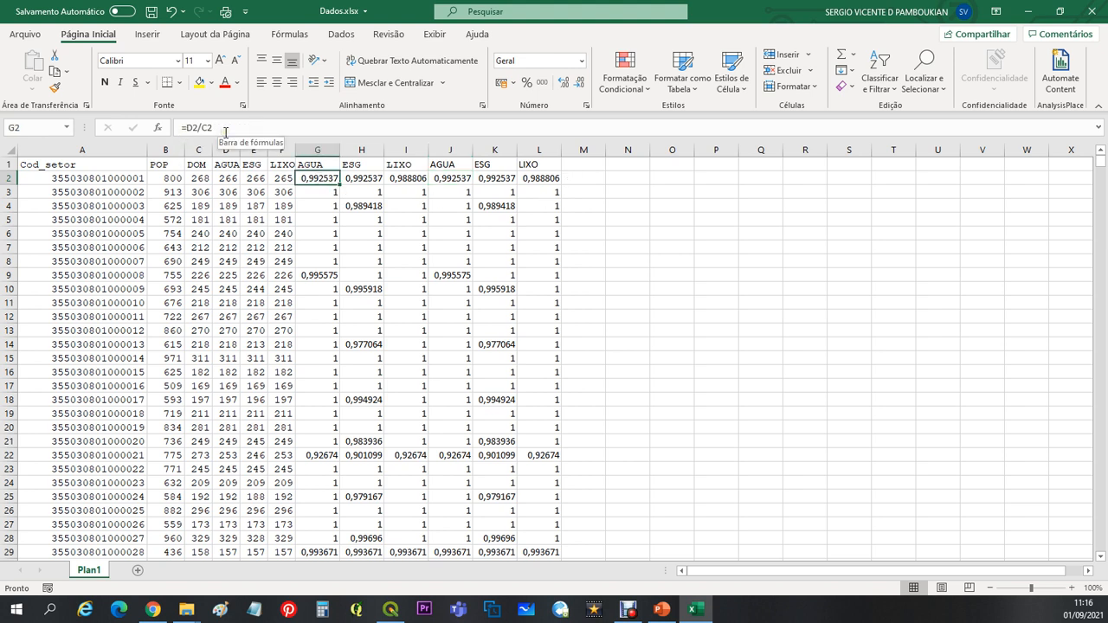
Step: Delete columns D to I, holding the original counts and the formula-based ratios, to keep only the pasted AGUA, ESG and LIXO values
click(442, 178)
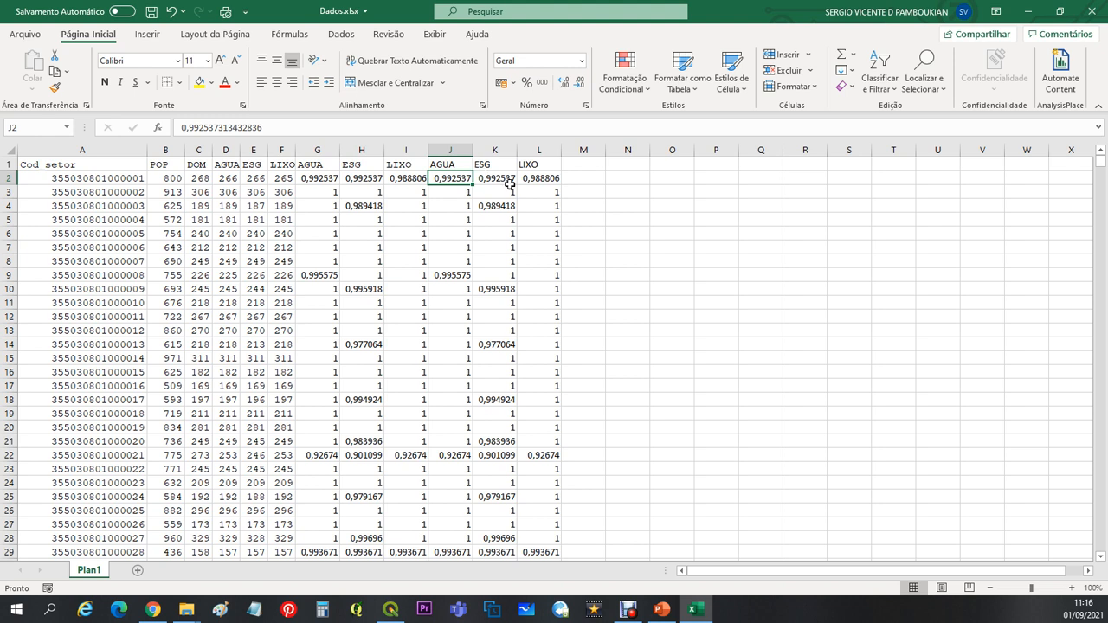
drag(226, 150, 396, 147)
right_click(404, 151)
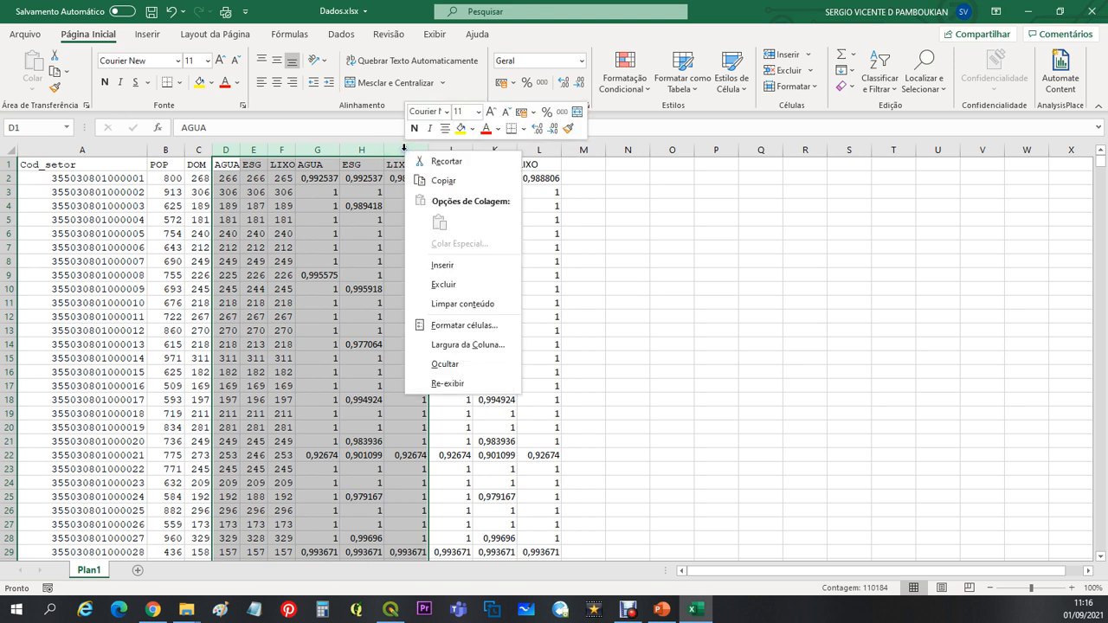
click(451, 285)
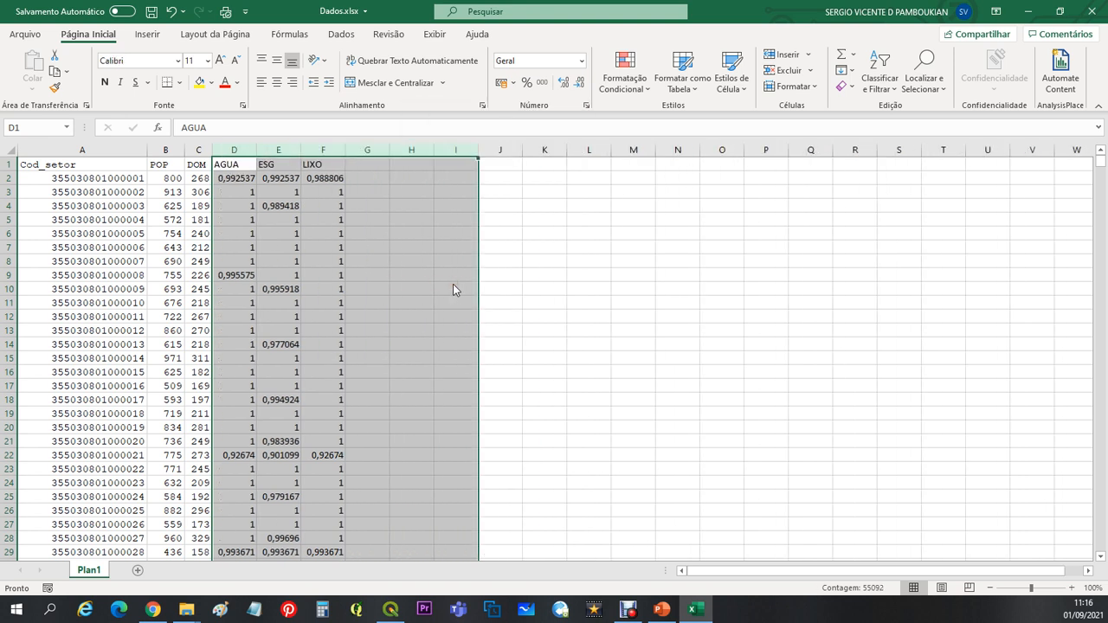
click(52, 161)
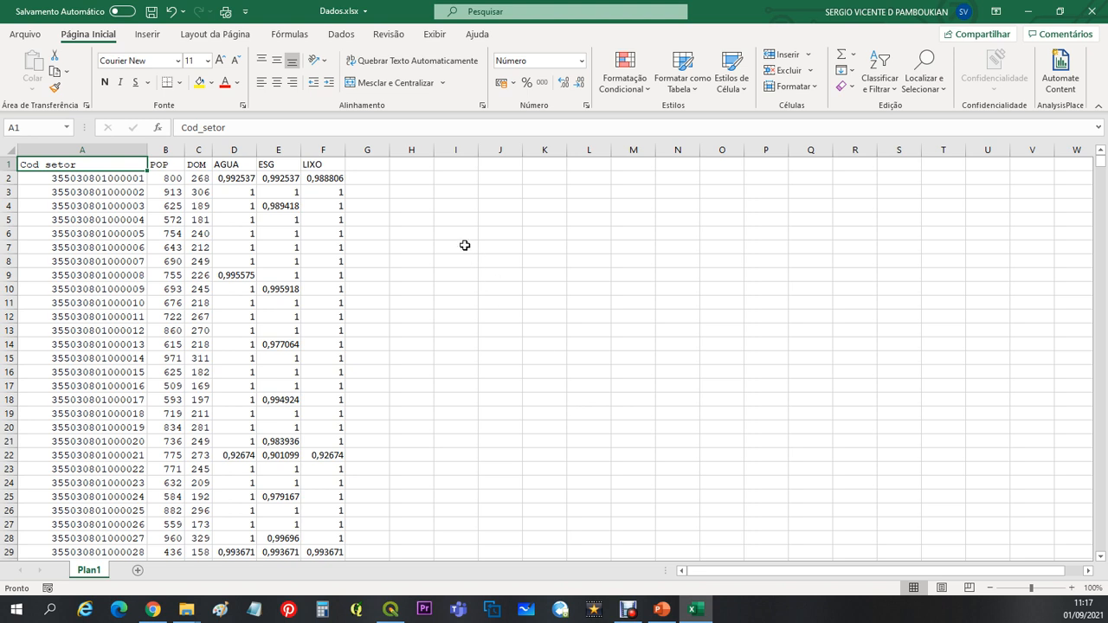
Step: Format the AGUA, ESG and LIXO columns D to F as Número with four decimal places, and save the workbook
drag(235, 147, 318, 148)
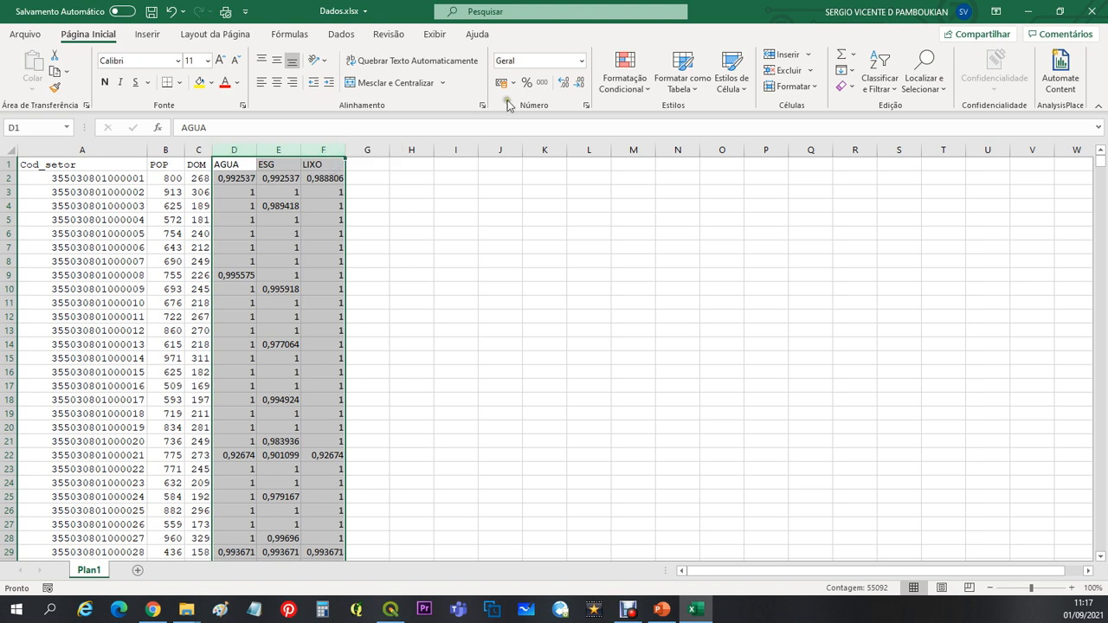
click(584, 61)
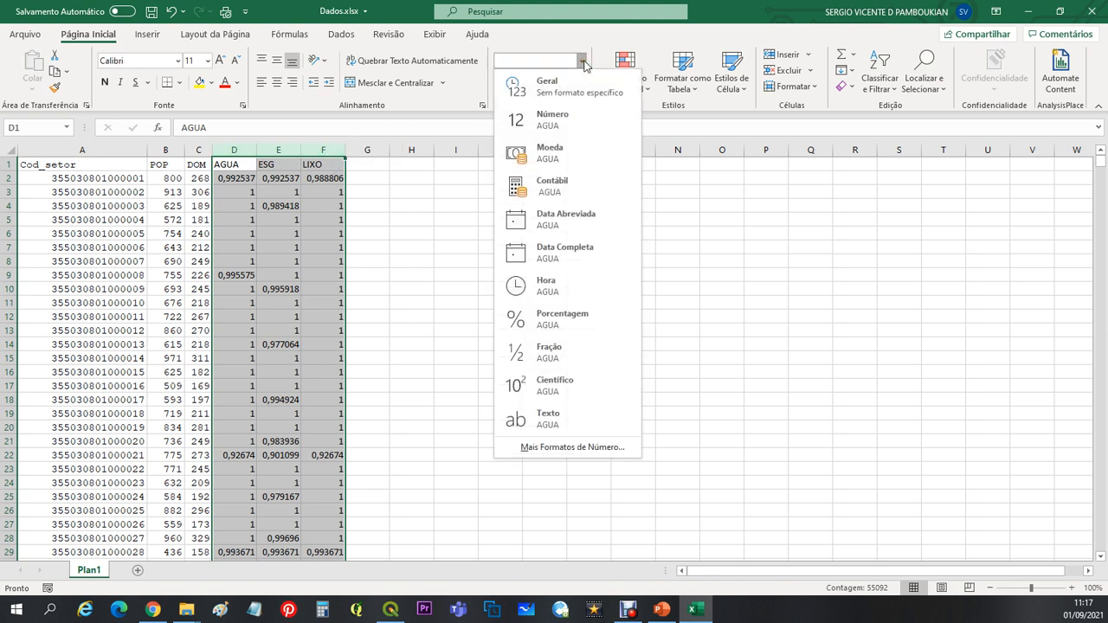
click(557, 119)
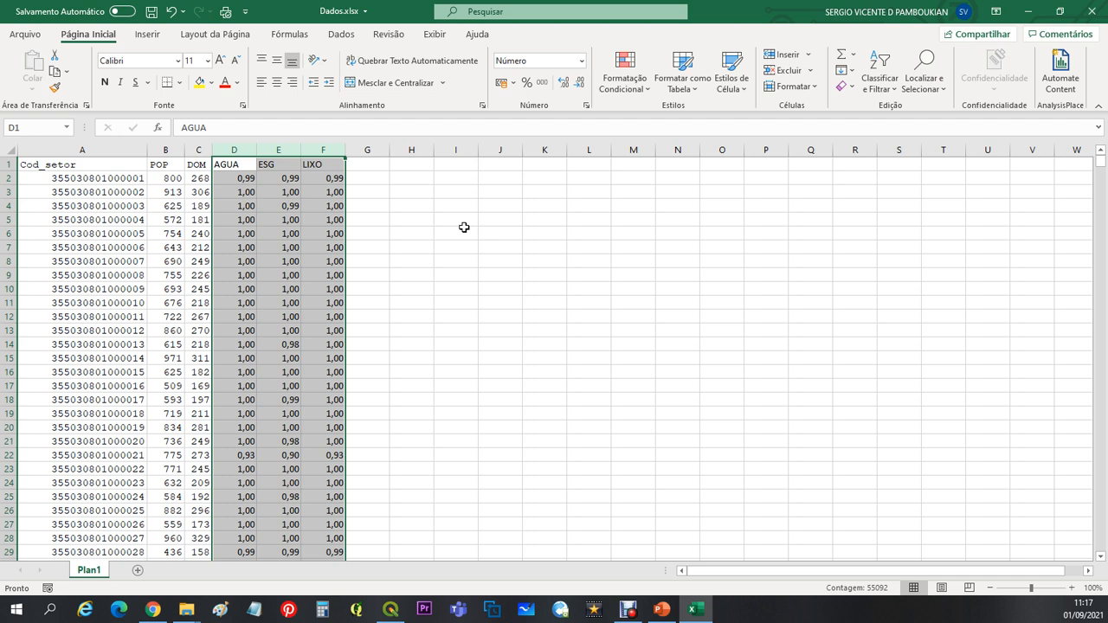
click(580, 83)
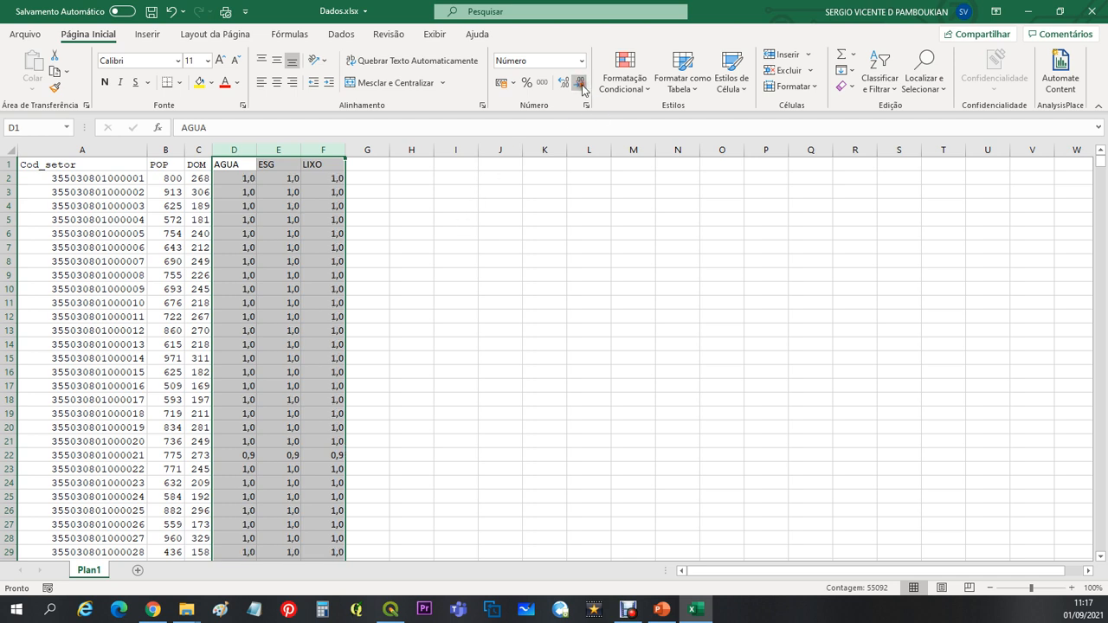
click(563, 87)
click(563, 86)
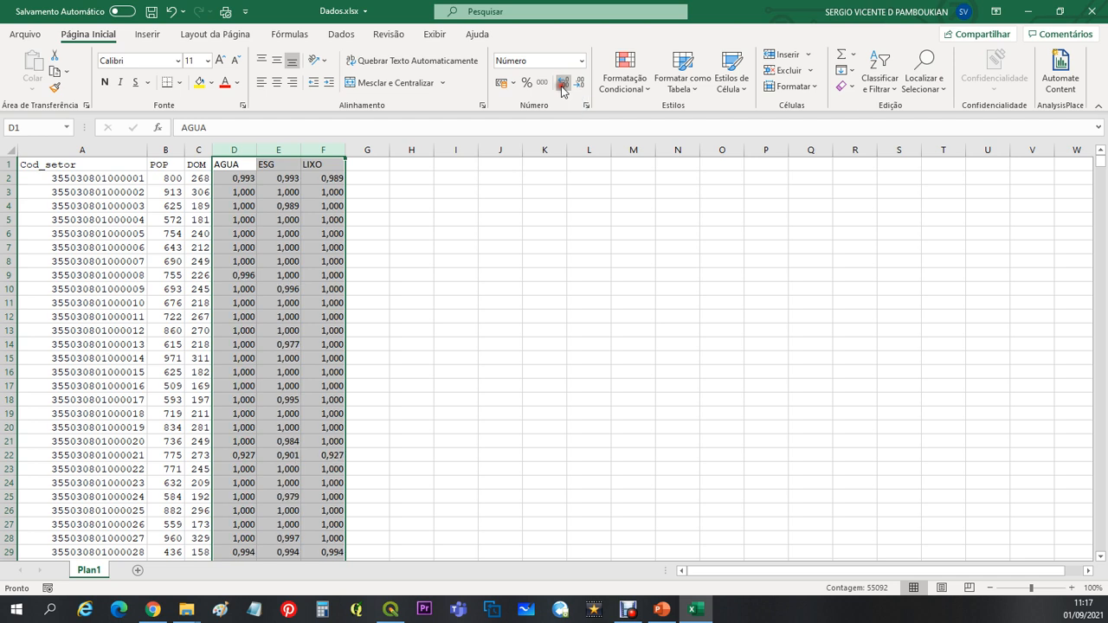
click(563, 84)
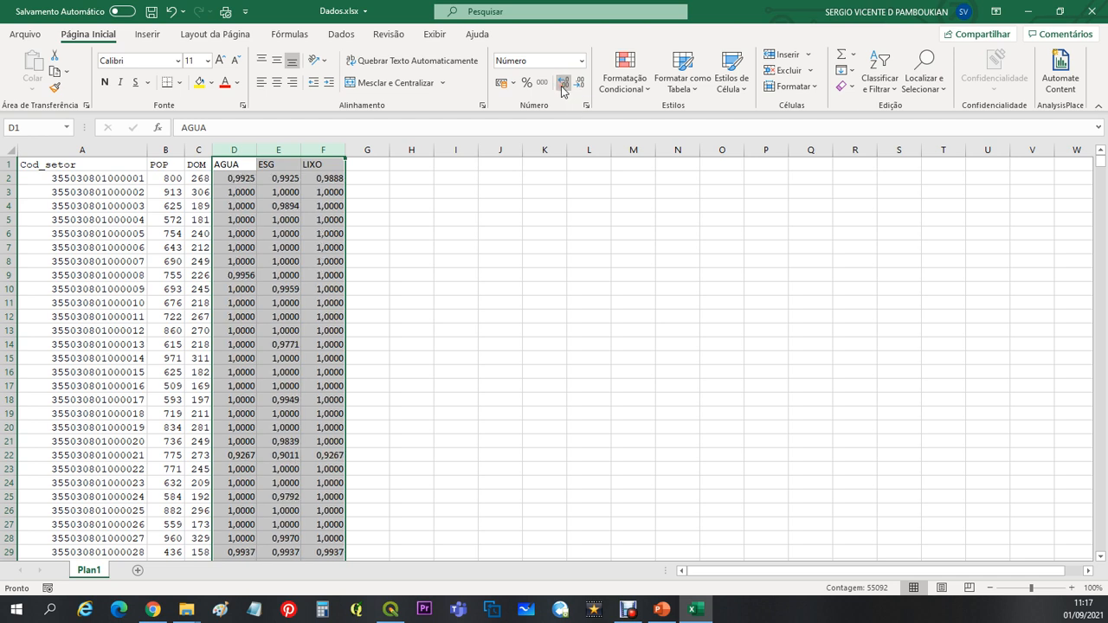
click(579, 83)
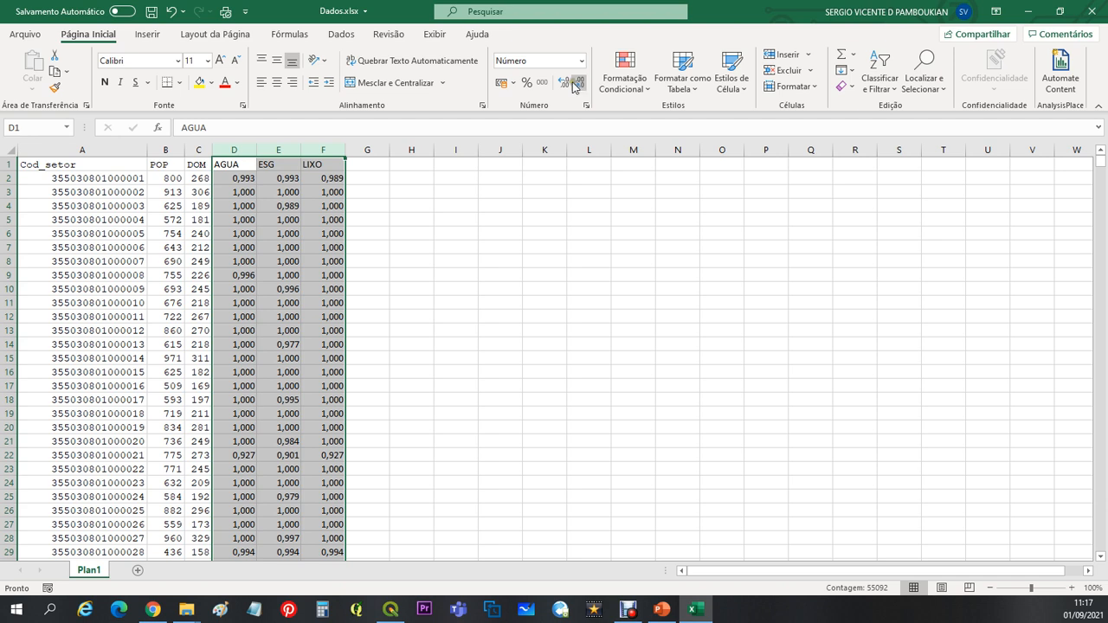
click(562, 84)
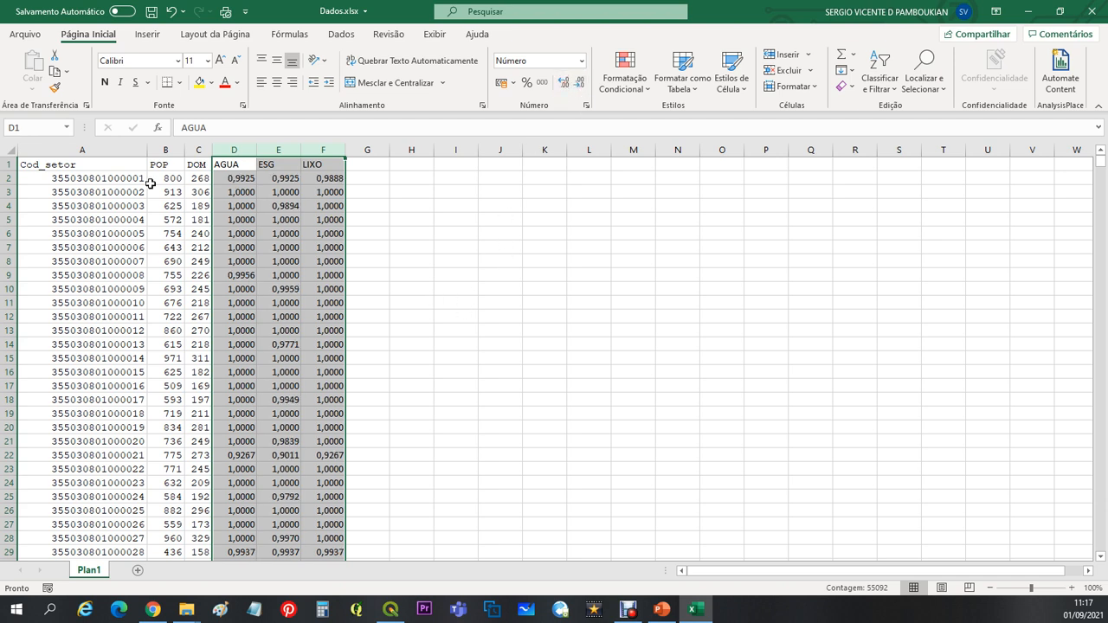
click(103, 164)
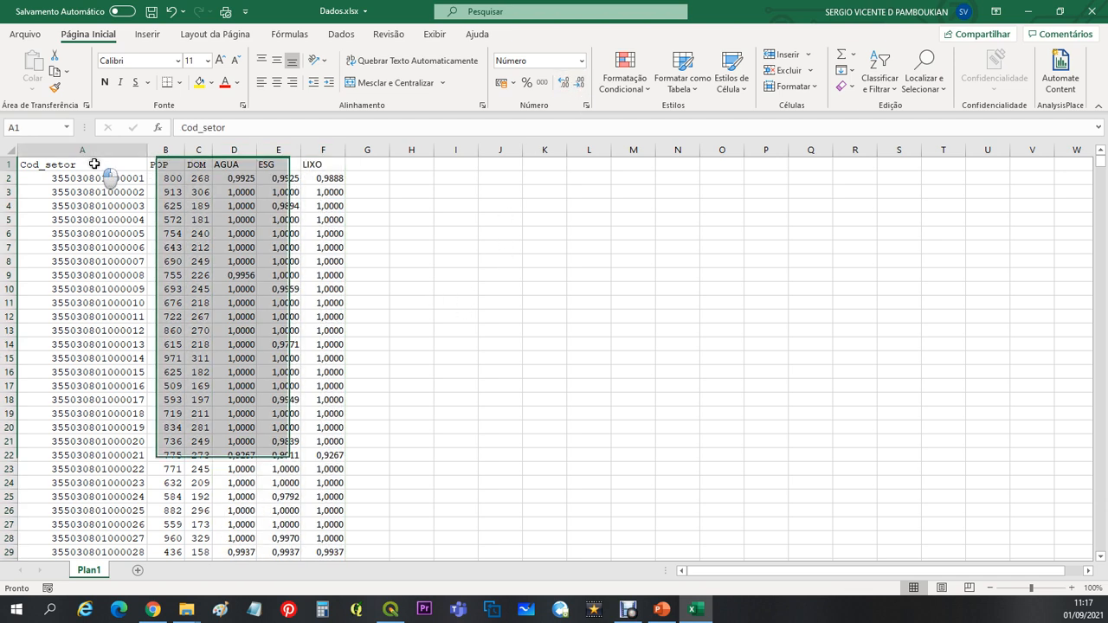
click(152, 11)
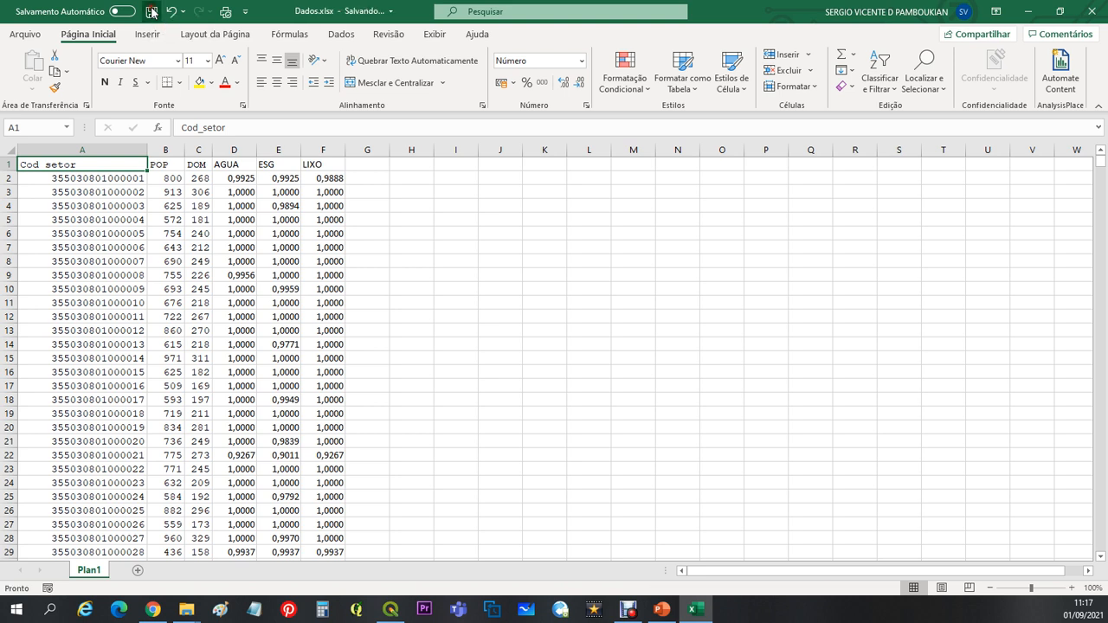
Step: Save a copy of the sheet in the Projeto_Censo2010 folder as Dados.csv in the CSV (separado por vírgulas) format
click(24, 35)
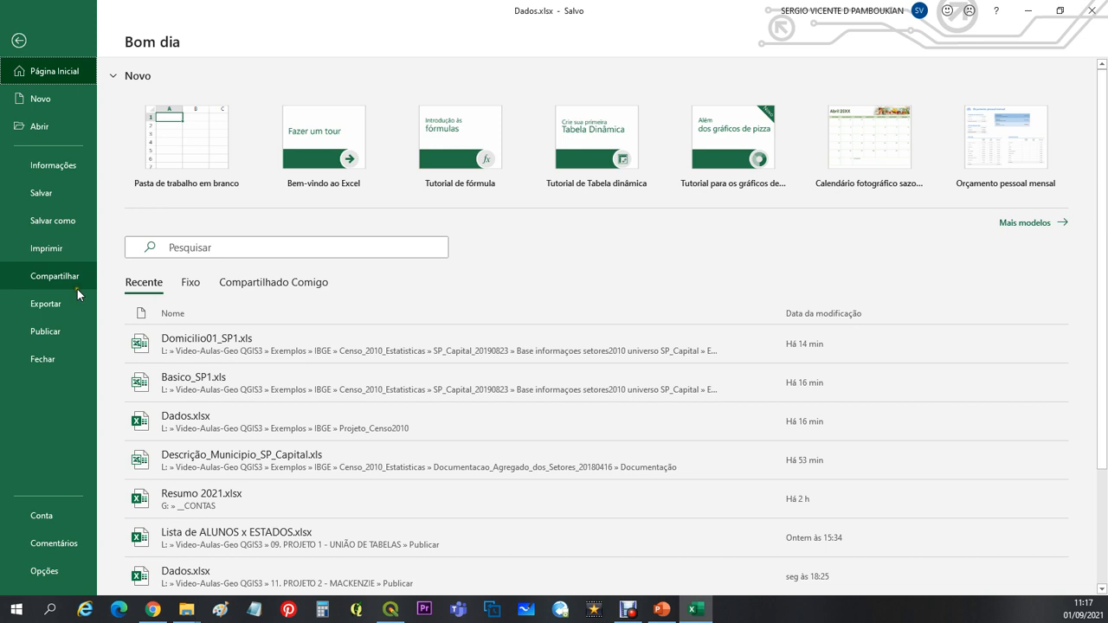
click(71, 223)
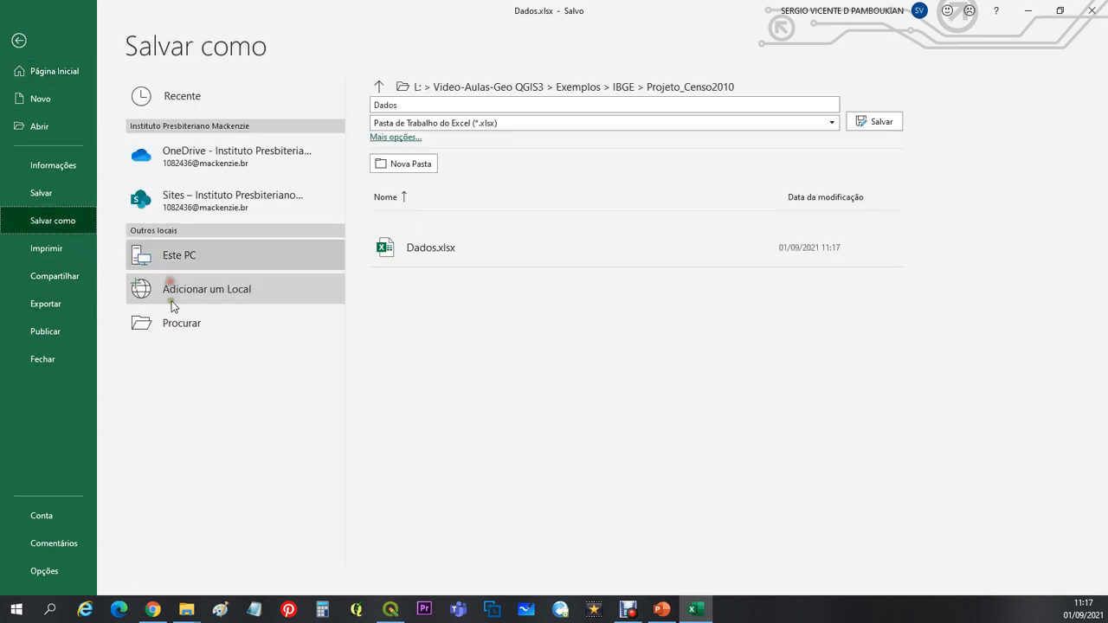
click(187, 333)
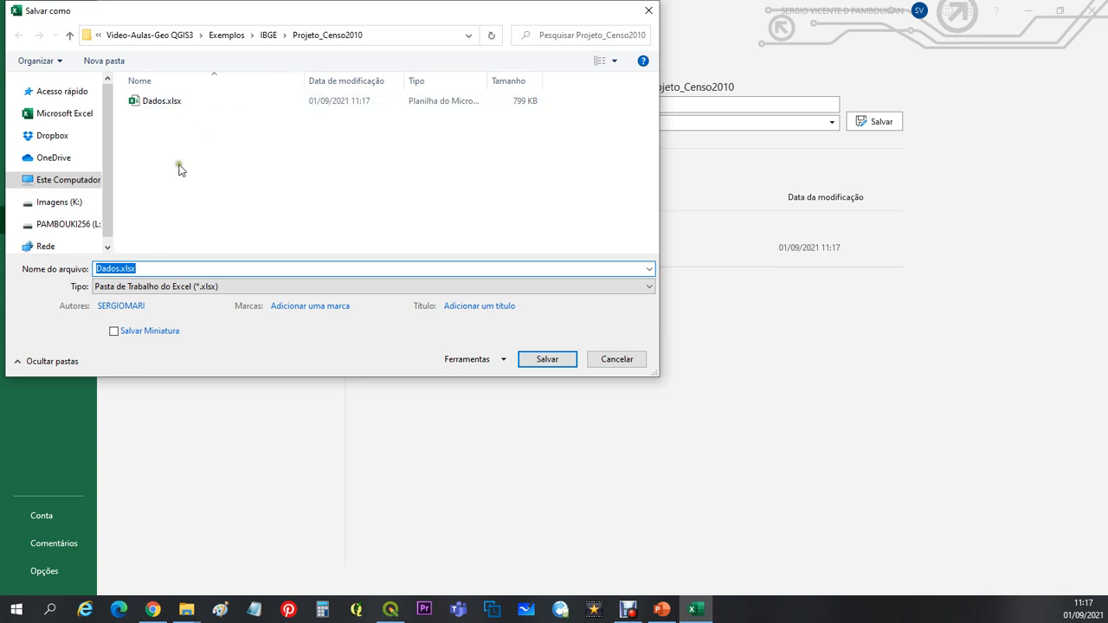
click(163, 286)
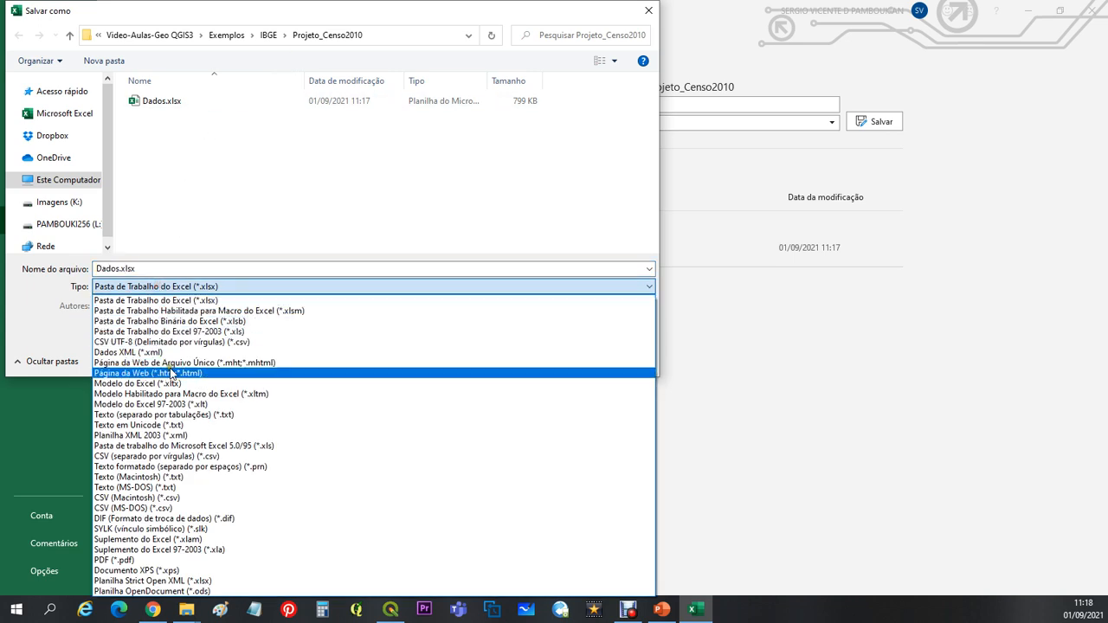
click(204, 457)
click(547, 343)
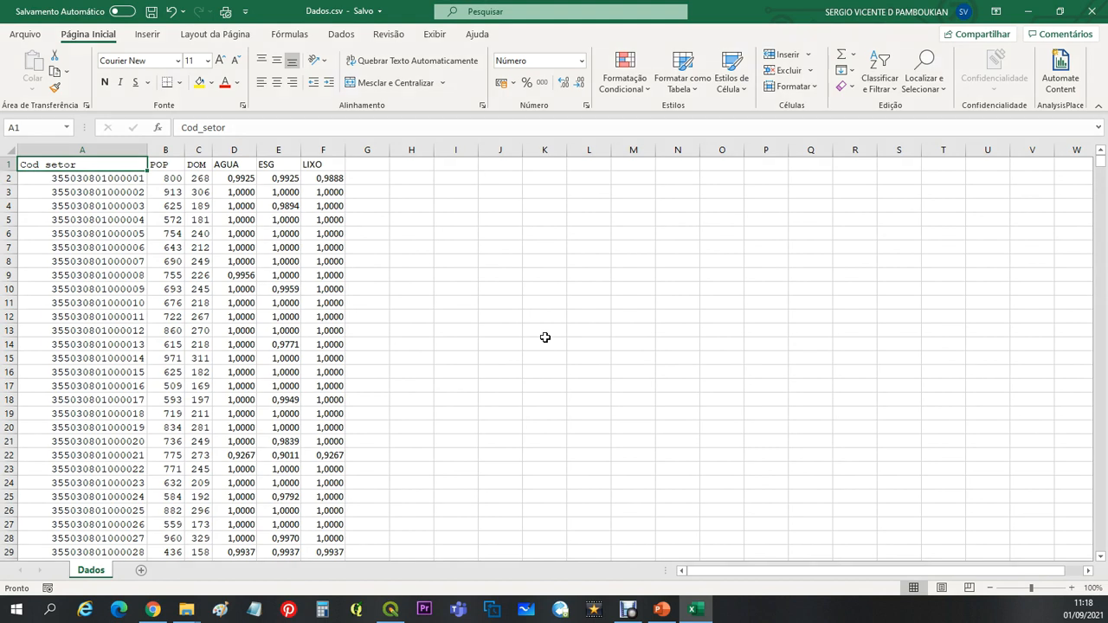
Step: Switch to File Explorer, open Dados.csv from IBGE's Projeto_Censo2010 folder to check its delimiters and decimal values, and close it
key(alt+Tab)
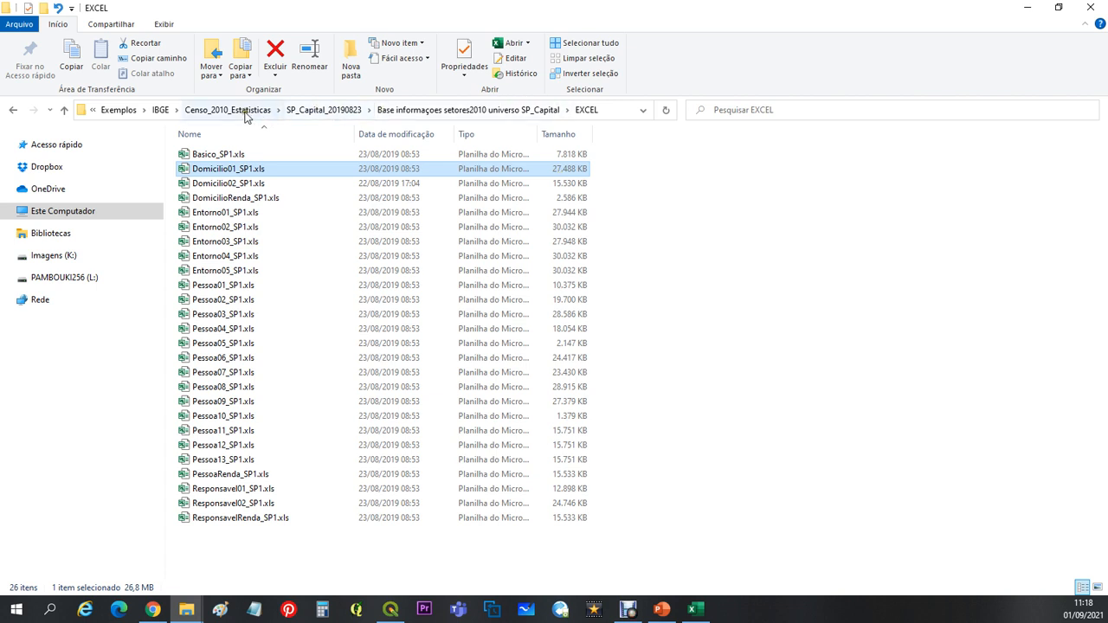
click(163, 113)
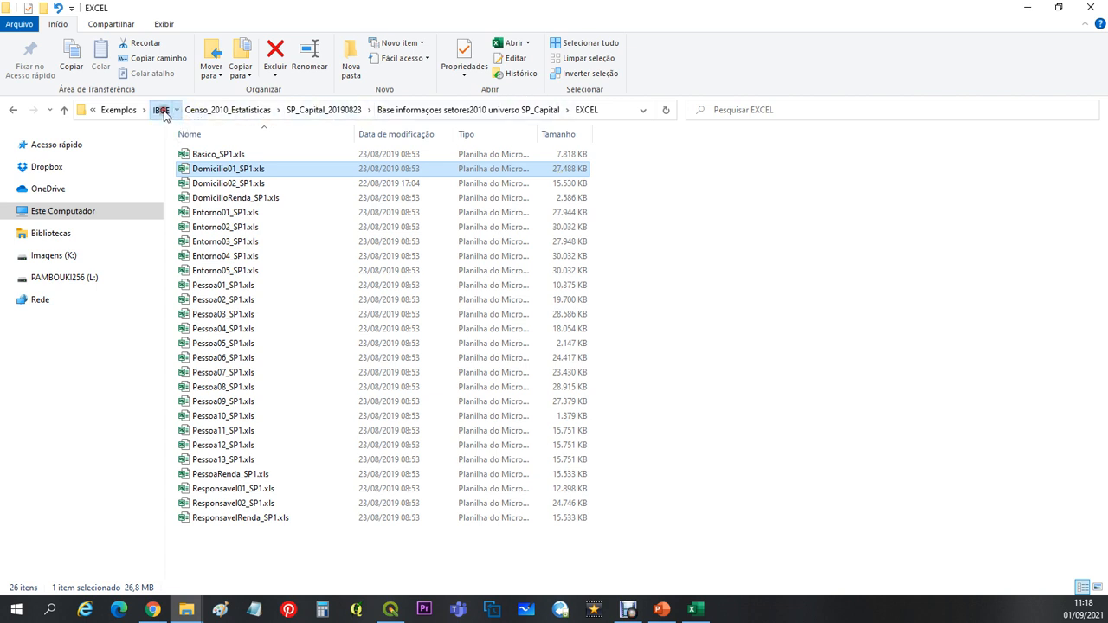
double_click(238, 182)
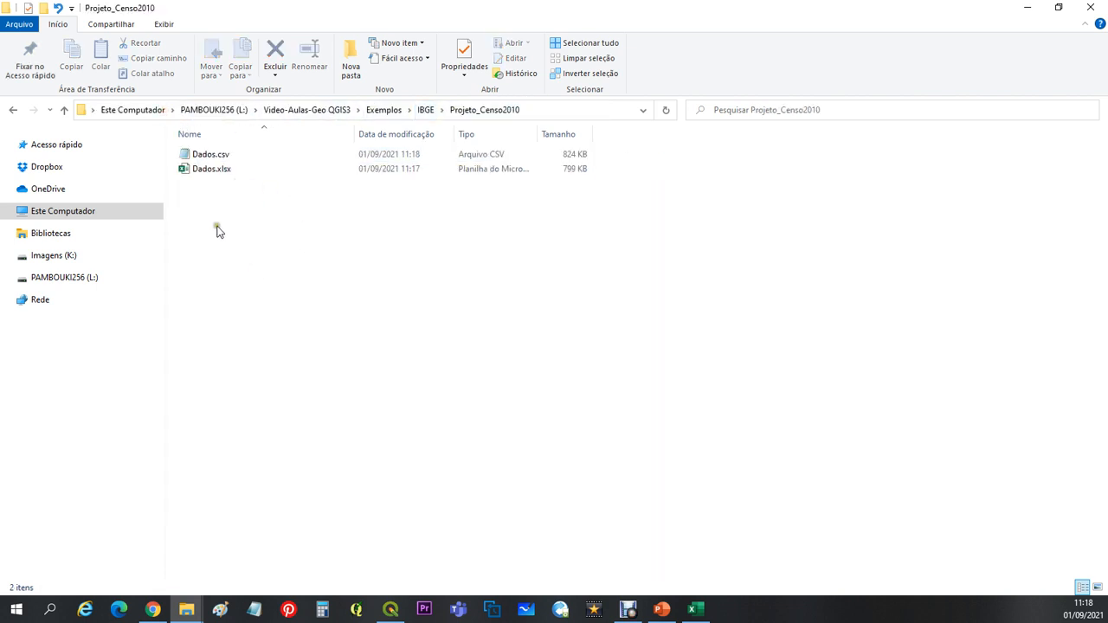
click(222, 160)
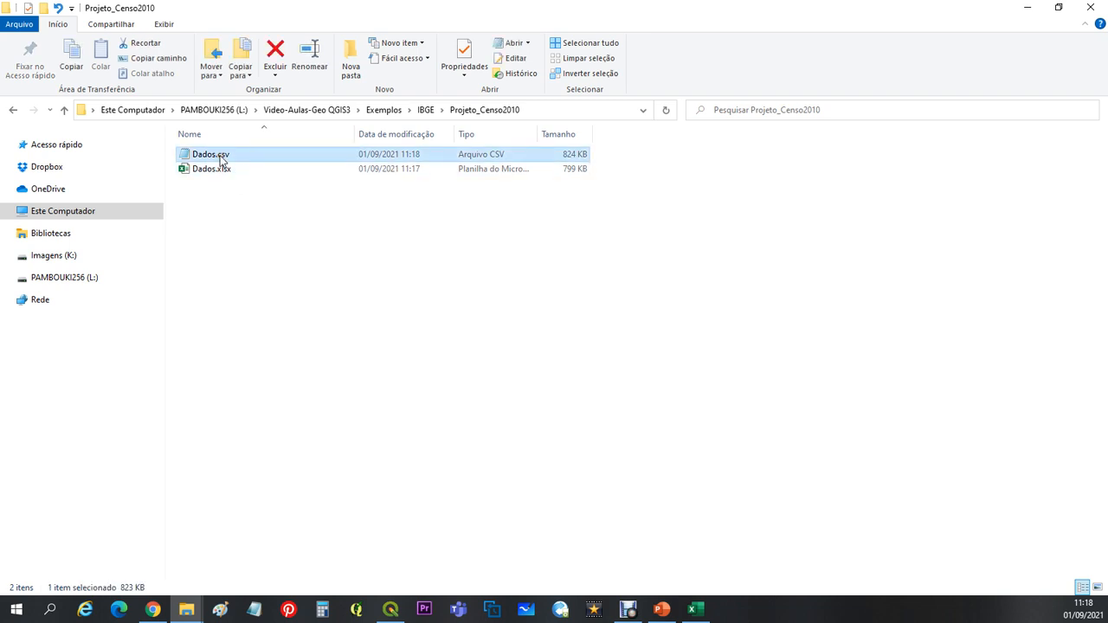
double_click(221, 160)
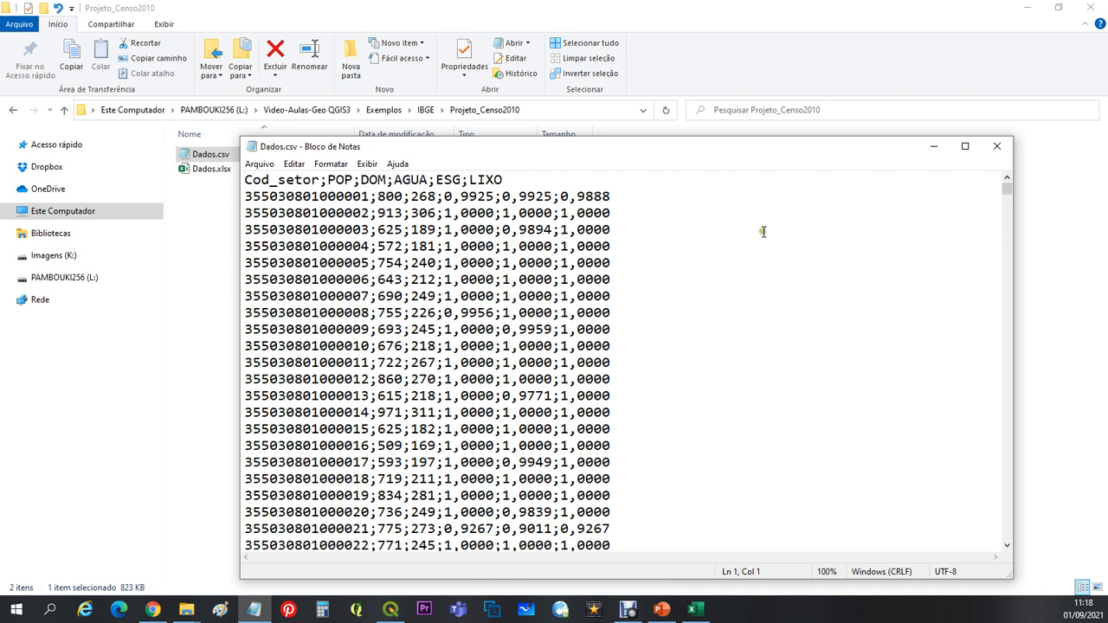
click(997, 146)
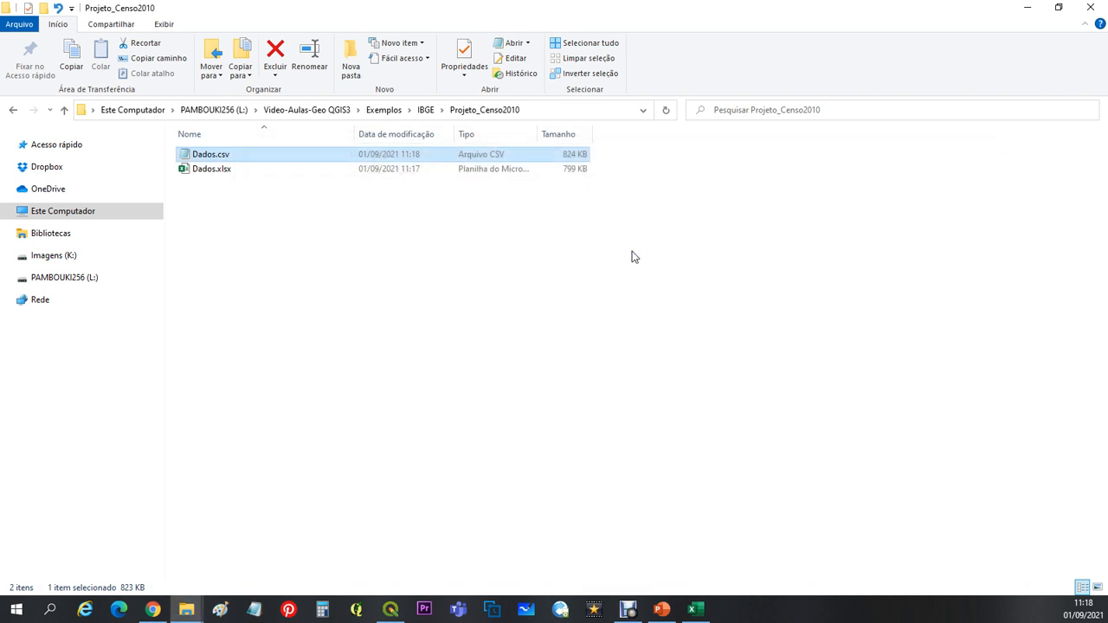